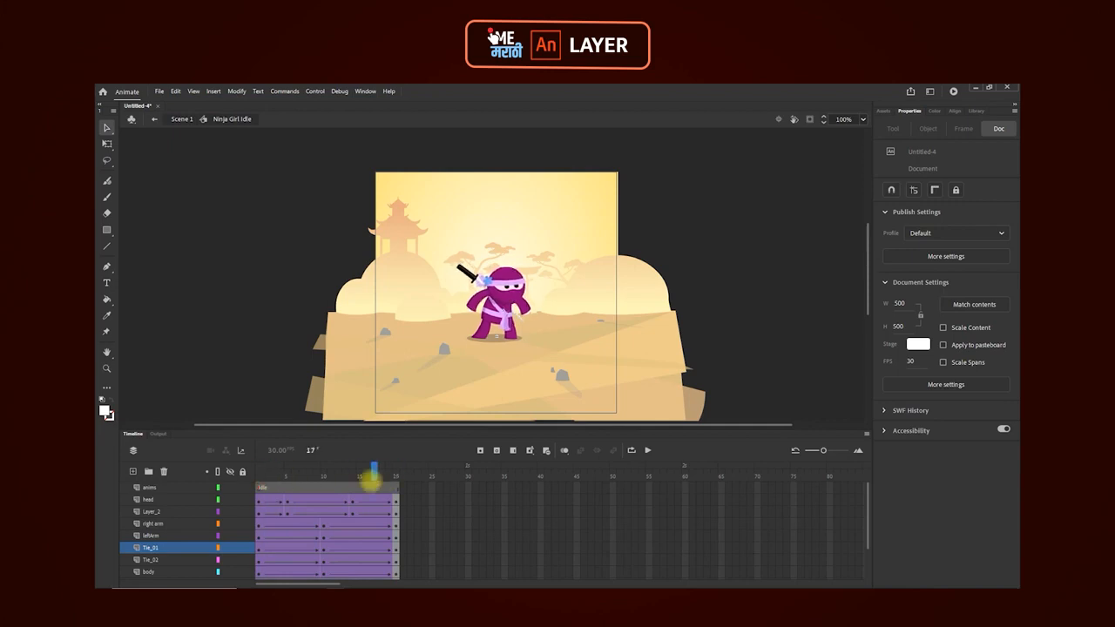
- Merge all the layers of the Ninja Girl Idle symbol, from the topmost layer through the shadow layer, into one
drag(473, 415, 477, 370)
click(155, 431)
shift+click(150, 562)
right_click(157, 563)
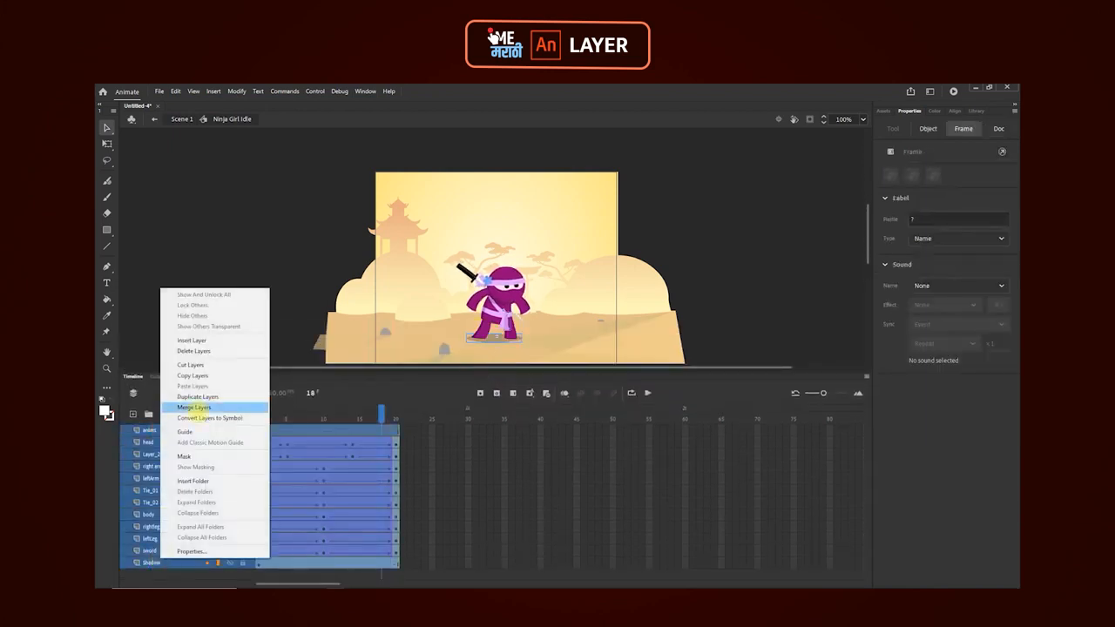
click(199, 406)
- Review the merged ninja animation along the timeline, undoing and redoing the last changes and returning to frame 1
drag(380, 417, 237, 416)
drag(344, 371, 349, 440)
key(ctrl+z)
key(ctrl+z)
key(ctrl+y)
key(ctrl+y)
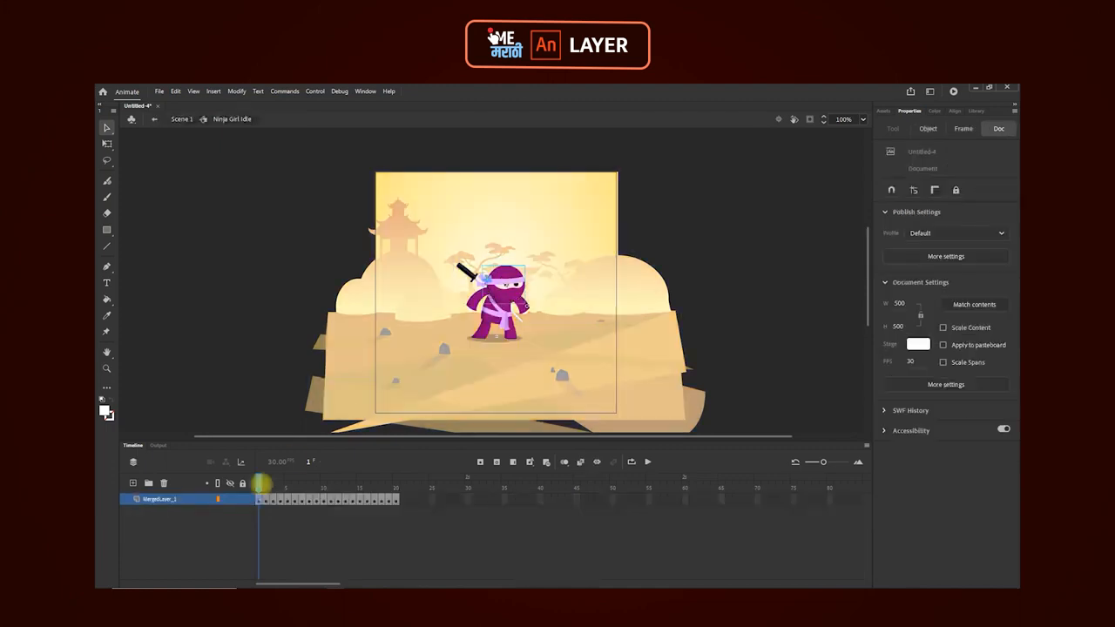
mouse_move(259, 480)
mouse_down()
mouse_move(368, 480)
mouse_move(258, 480)
mouse_up()
click(468, 363)
double_click(495, 309)
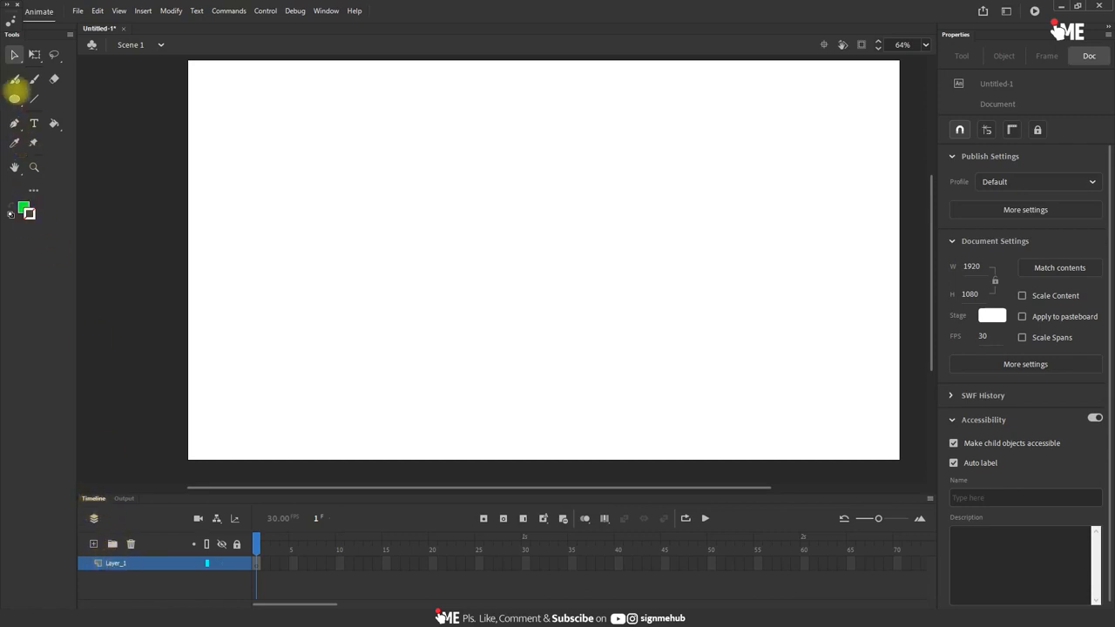
- Draw a green circle near the middle of the stage and a dark blue circle about 405 px wide overlapping its upper right
click(14, 99)
drag(432, 226, 566, 370)
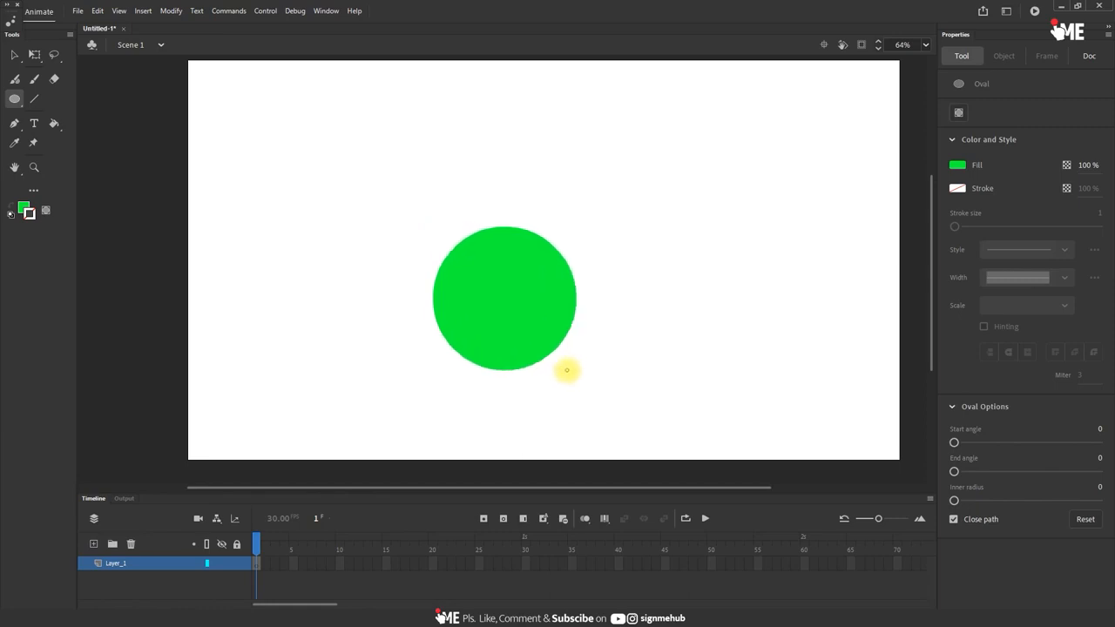
click(956, 165)
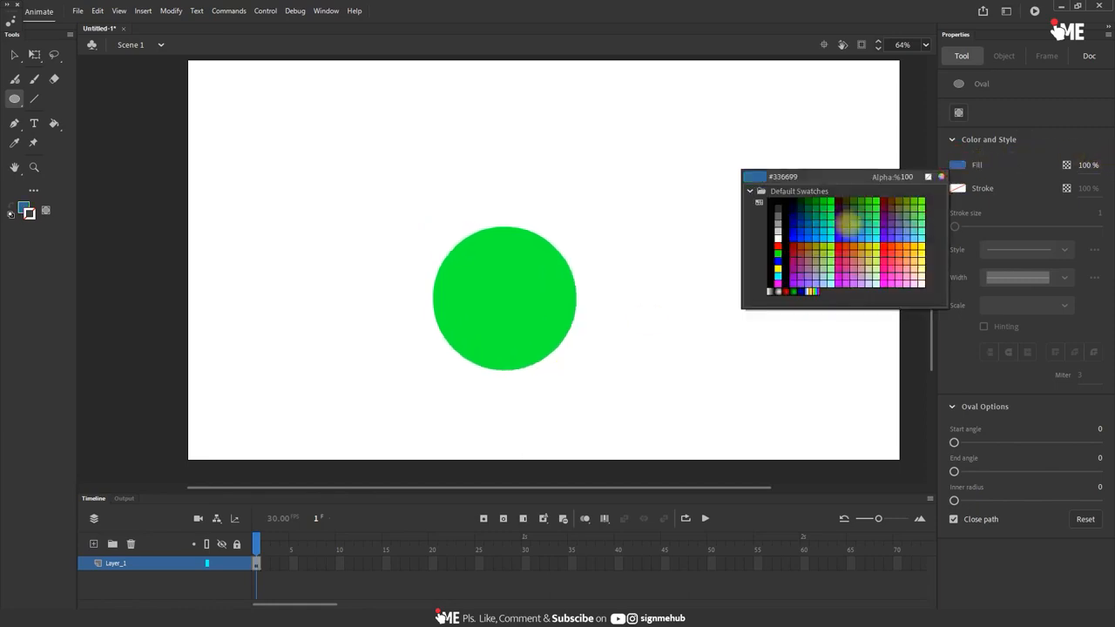
click(795, 229)
drag(490, 191, 639, 341)
- Move the blue circle clear of the green one to about X 1253, Y 243, and select the remaining green shape
key(v)
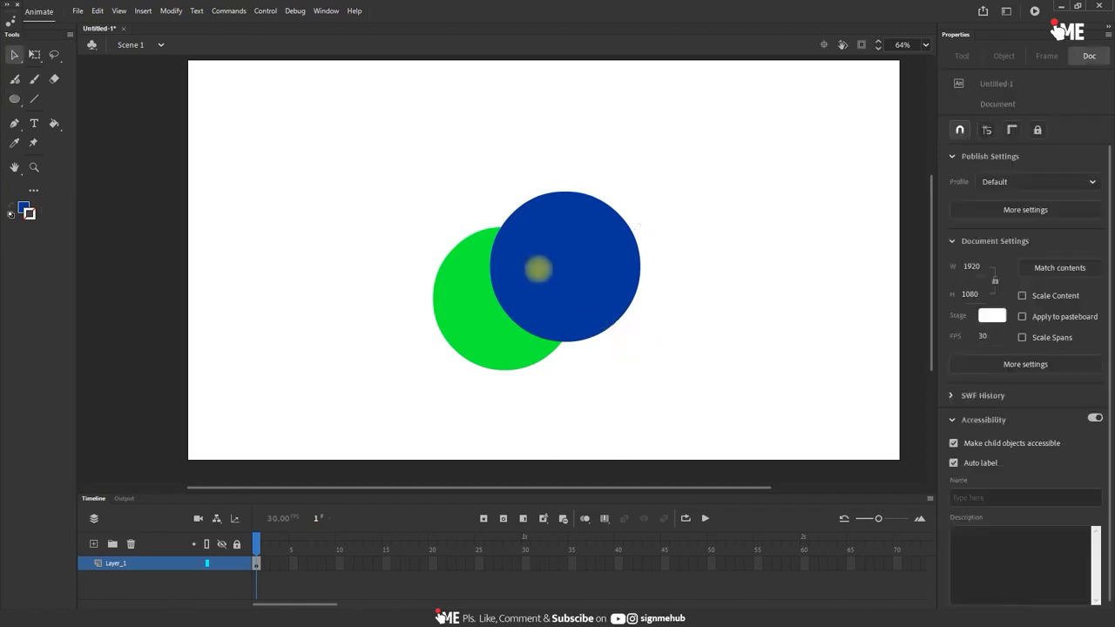
drag(532, 266, 700, 228)
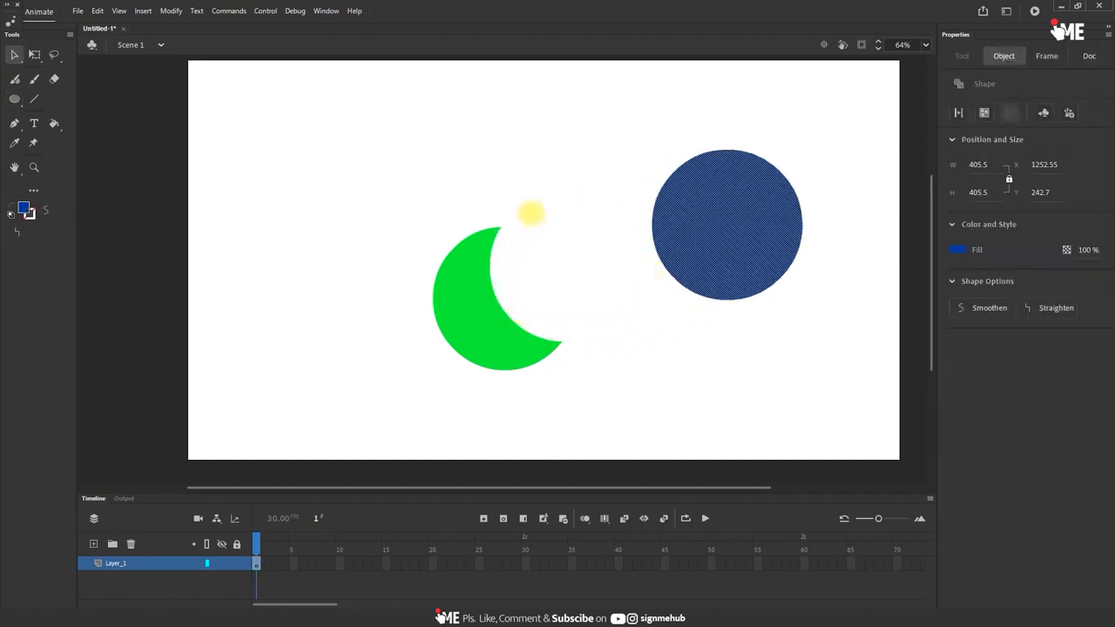
drag(584, 186, 356, 392)
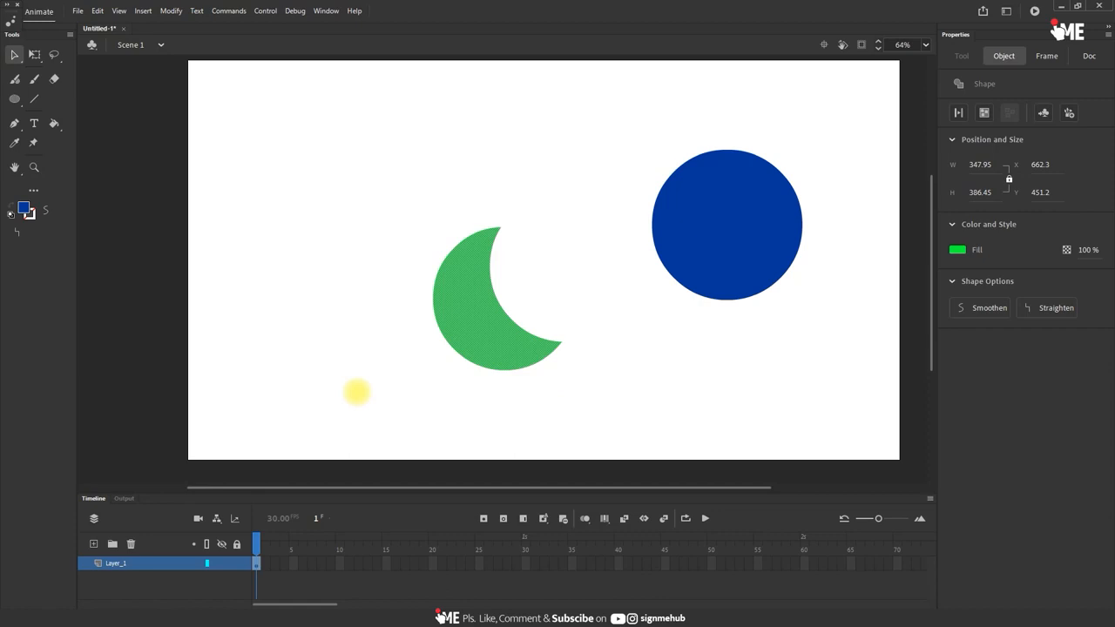
- Select the green shape and the blue circle together and delete both
drag(363, 115, 842, 429)
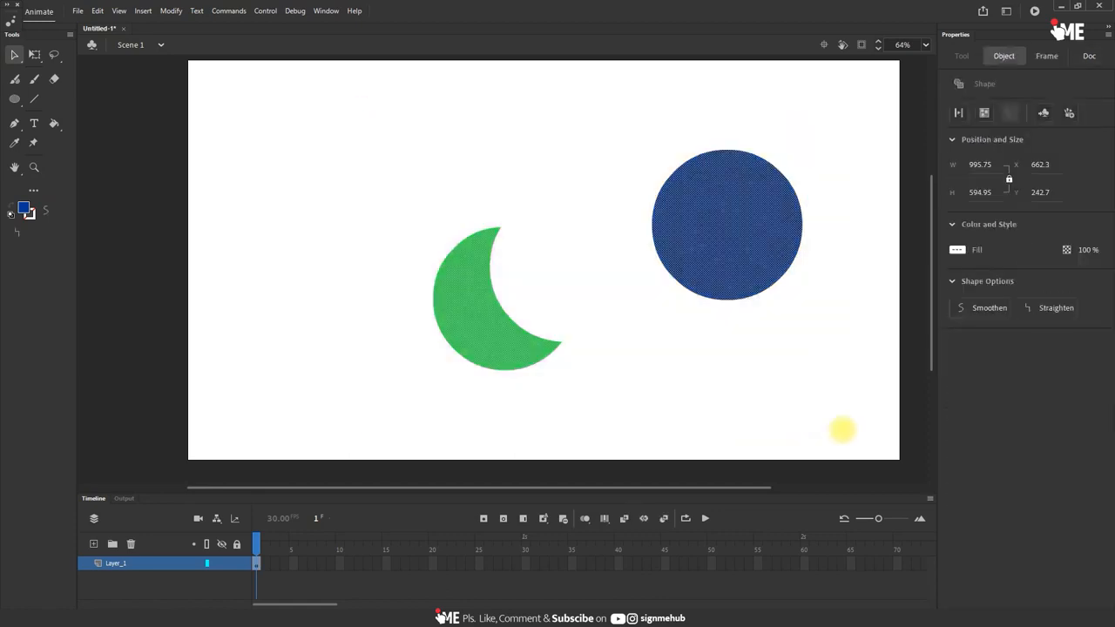
key(Delete)
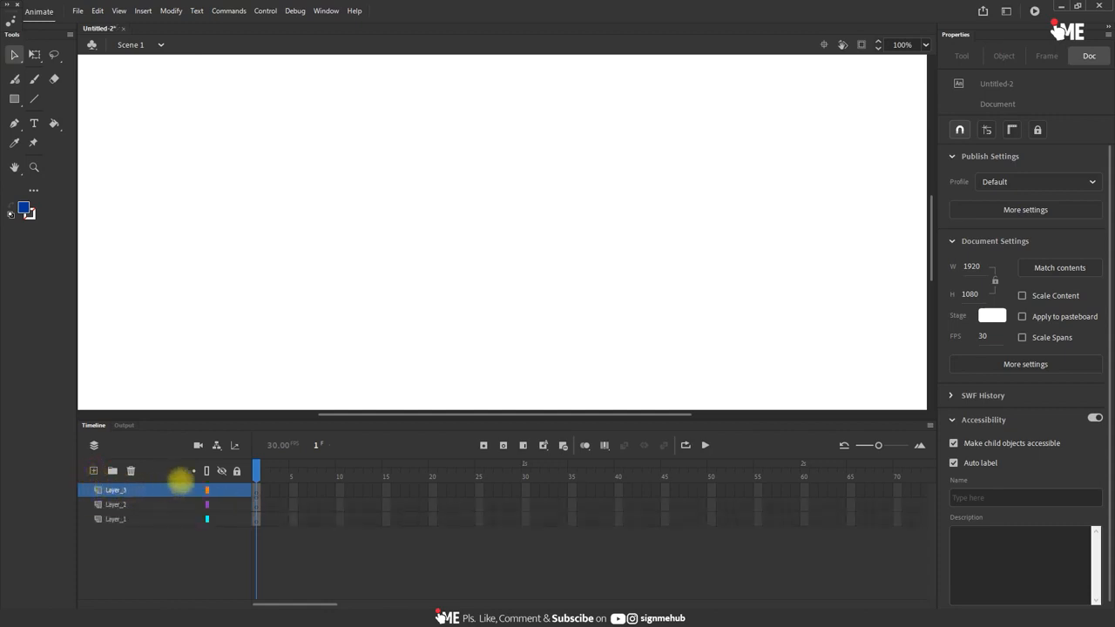
- Draw a filled teal-green circle on Layer_1 with the Oval tool
click(155, 519)
click(14, 98)
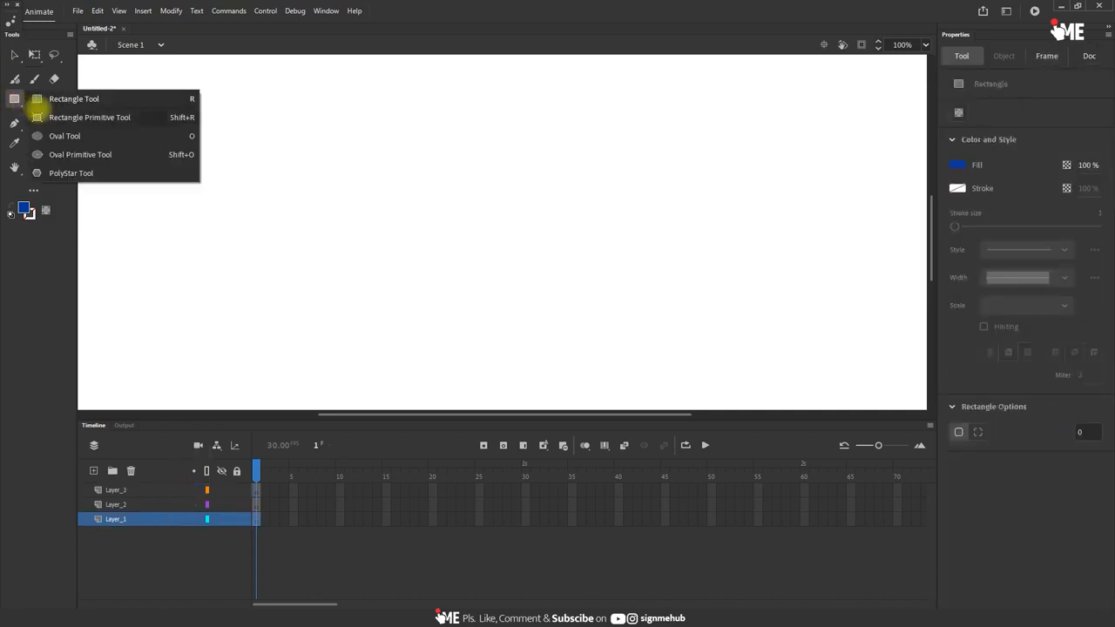
click(68, 136)
click(119, 518)
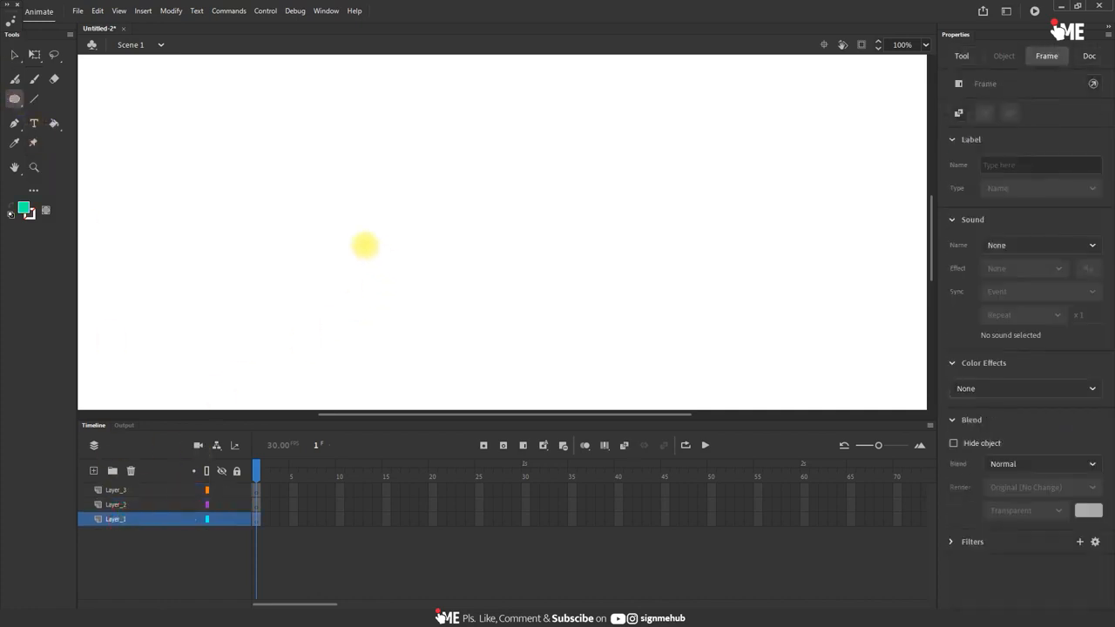
drag(341, 212, 467, 351)
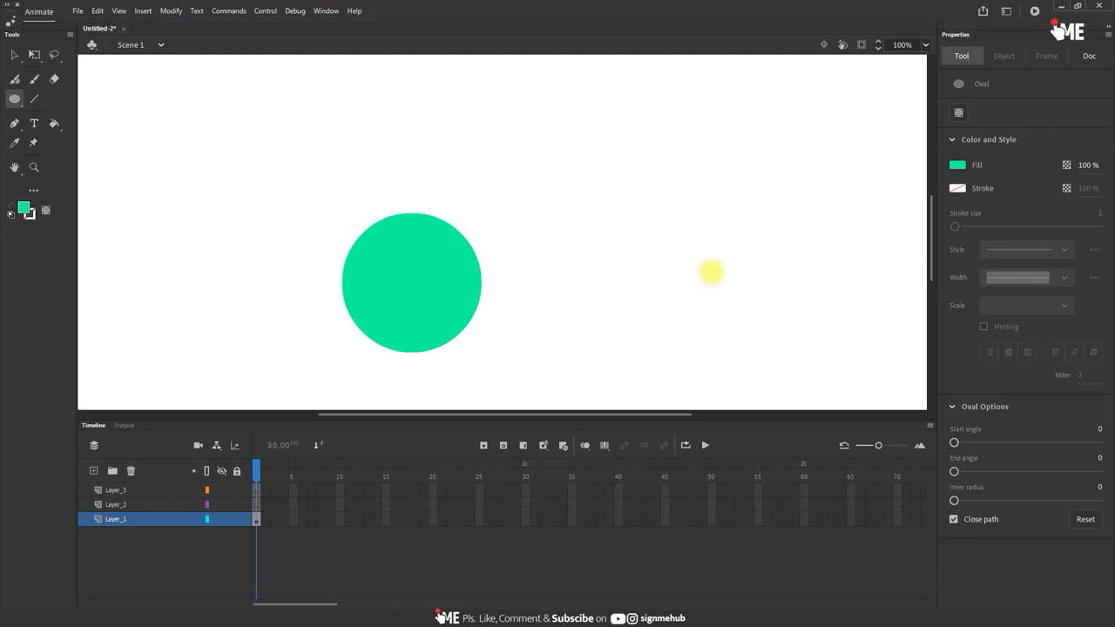
- Draw a red circle about 315 px wide on Layer_2, overlapping the upper right of the green circle
click(957, 164)
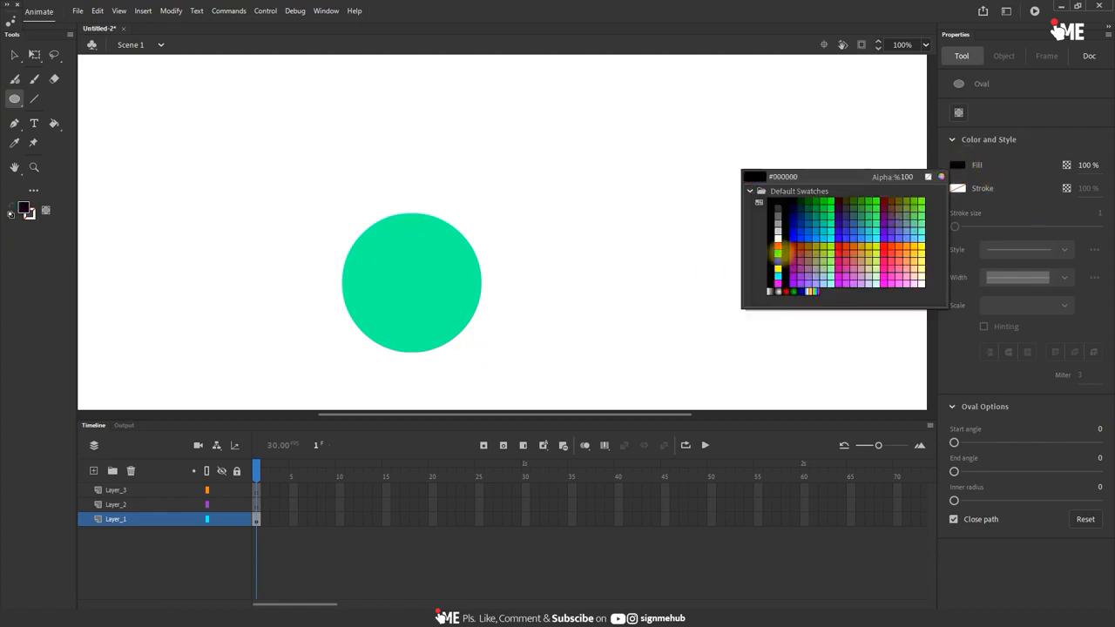
click(778, 251)
click(124, 504)
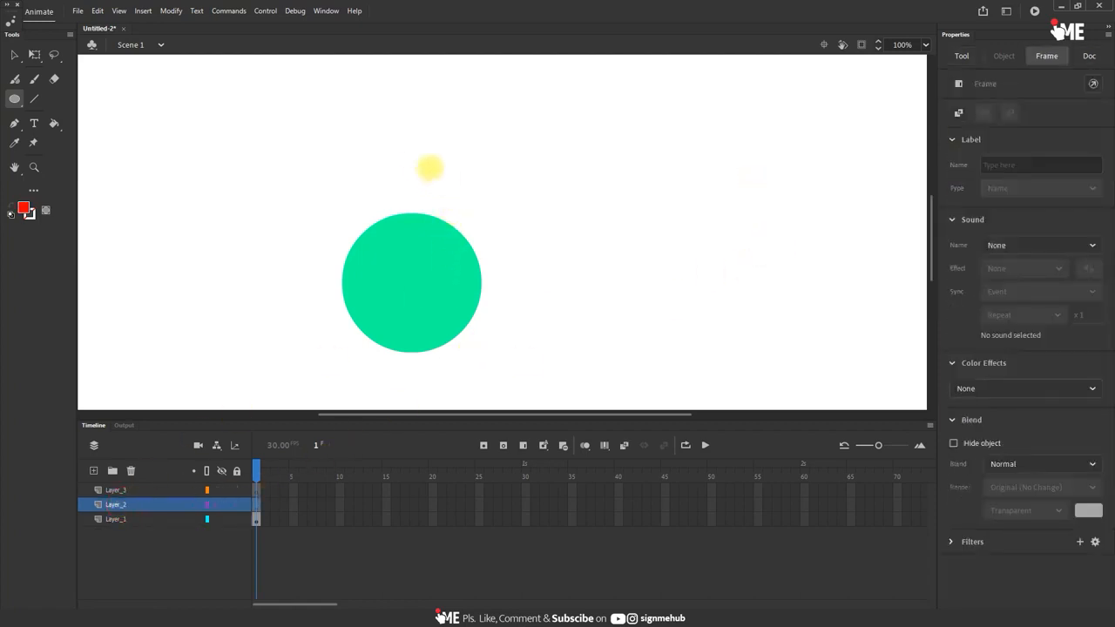
drag(415, 160, 597, 343)
- Move the red circle around over the green circle, finishing clear of it at about X 961, Y 430
key(v)
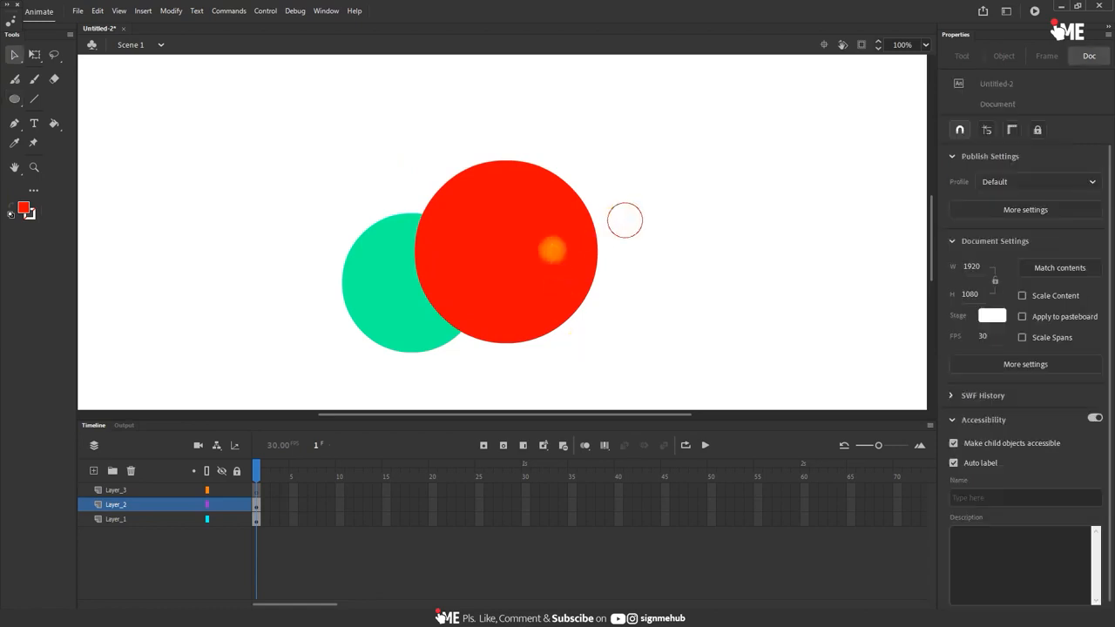
click(532, 252)
drag(532, 251, 503, 343)
drag(504, 411, 426, 408)
click(664, 283)
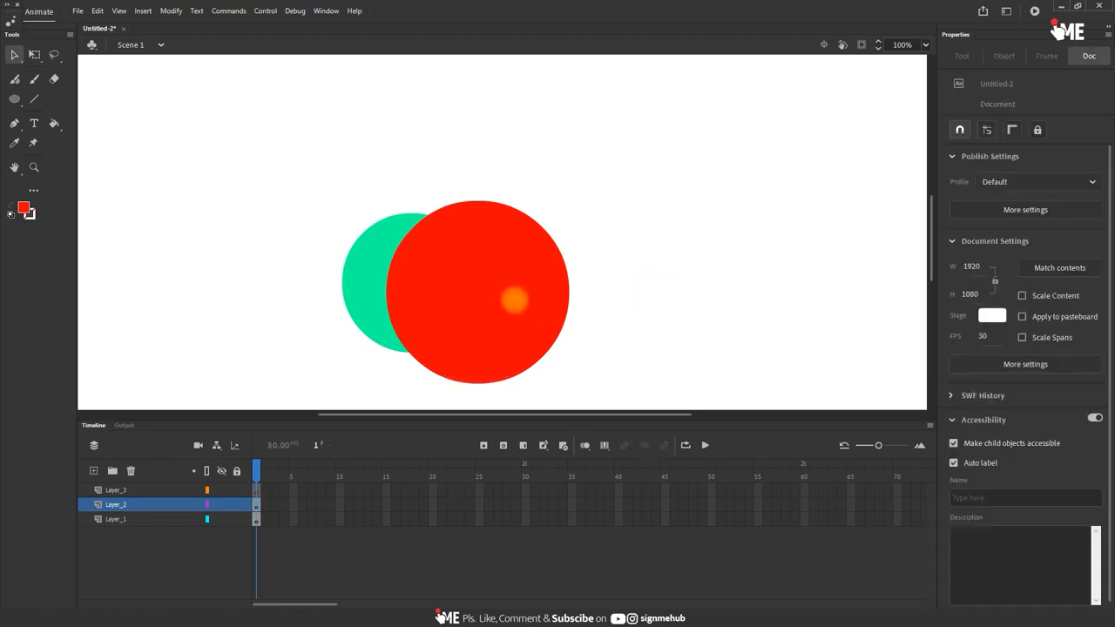
drag(475, 296, 595, 241)
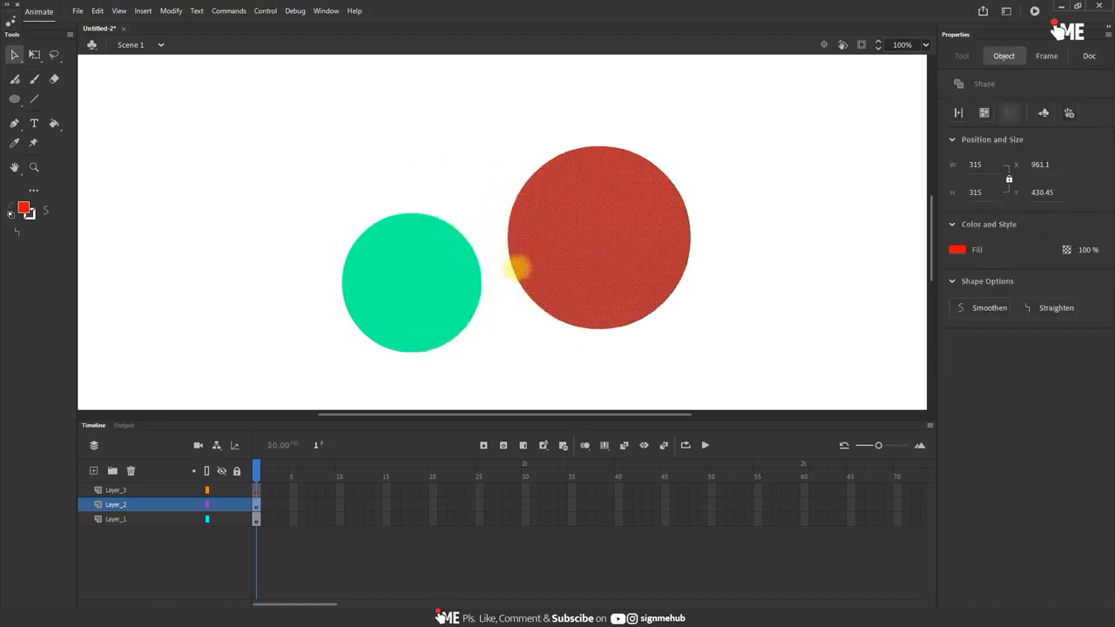
- Delete the empty Layer_3 and Layer_2 containing the red circle
click(122, 490)
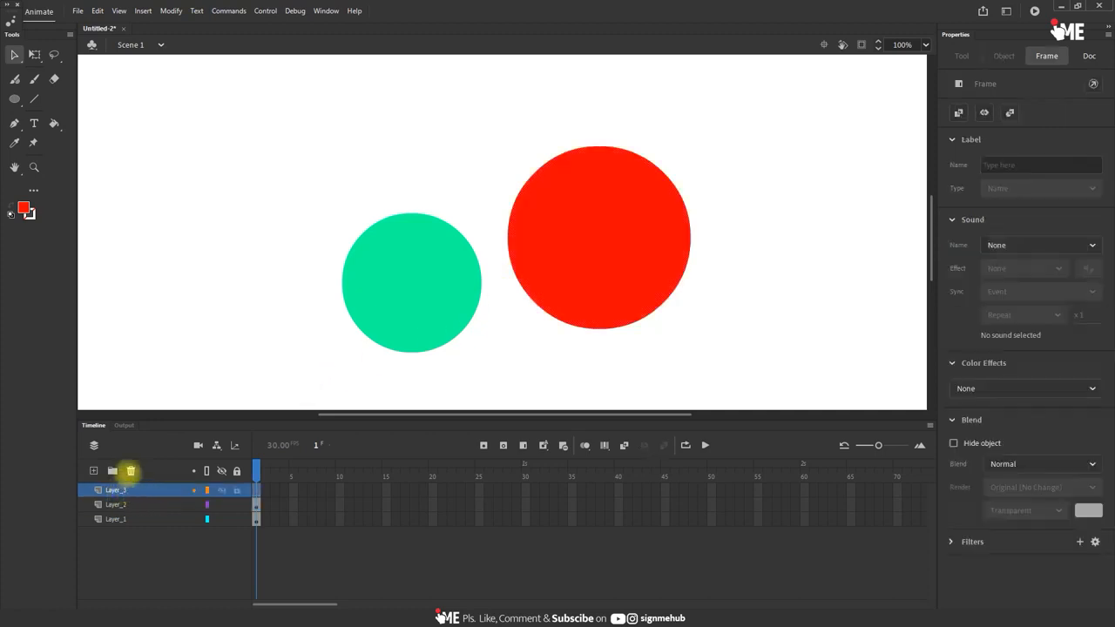
click(130, 471)
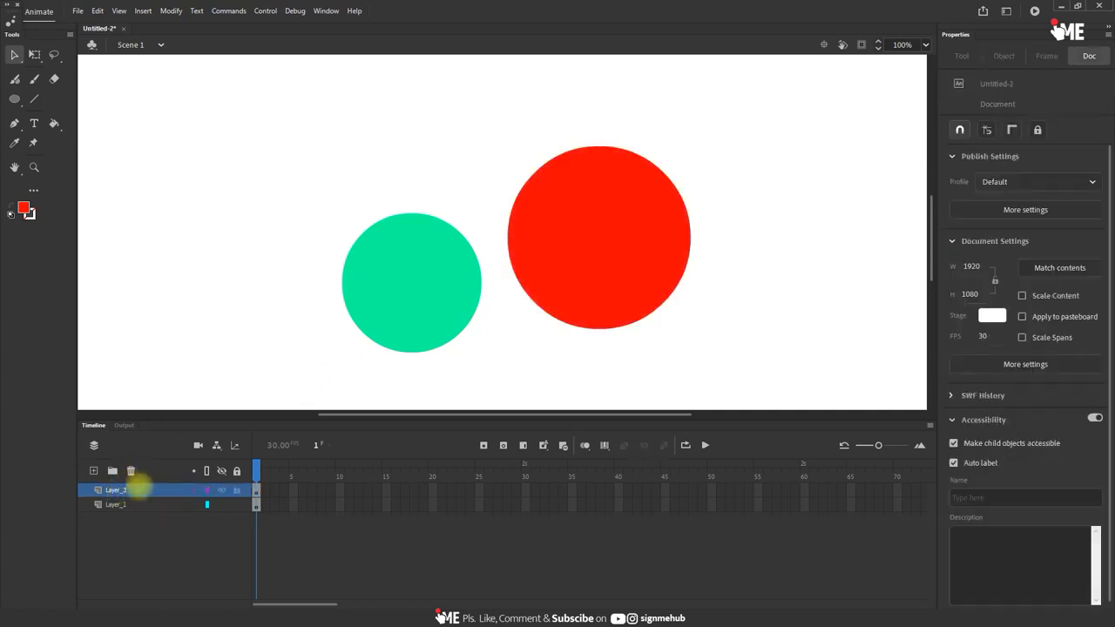
click(135, 492)
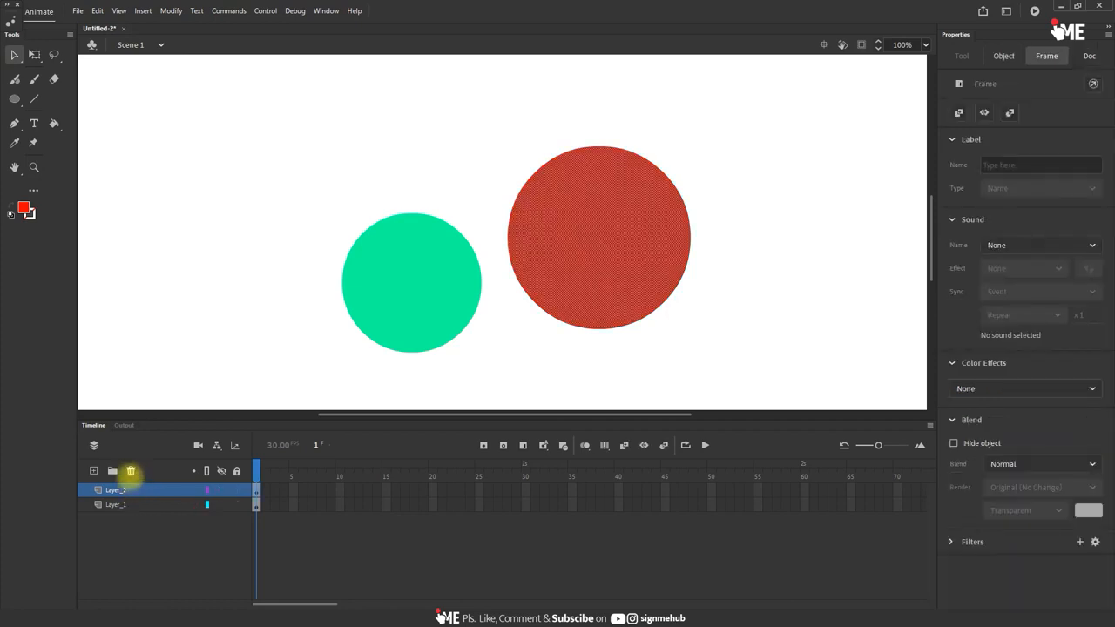
click(130, 470)
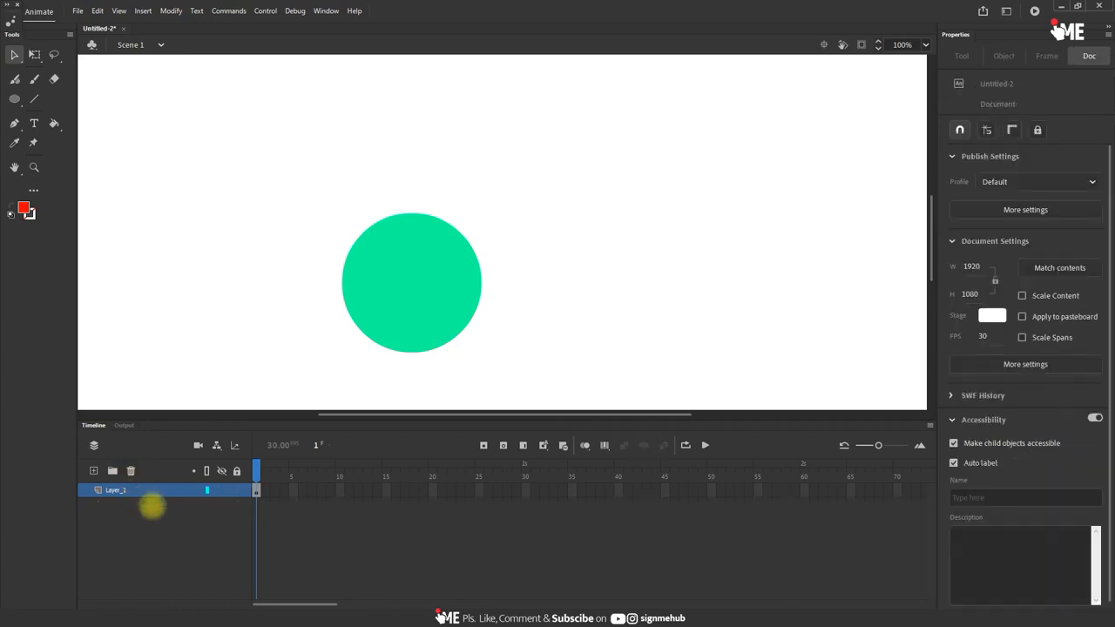
- Select the green circle on Layer_1
click(425, 270)
click(566, 174)
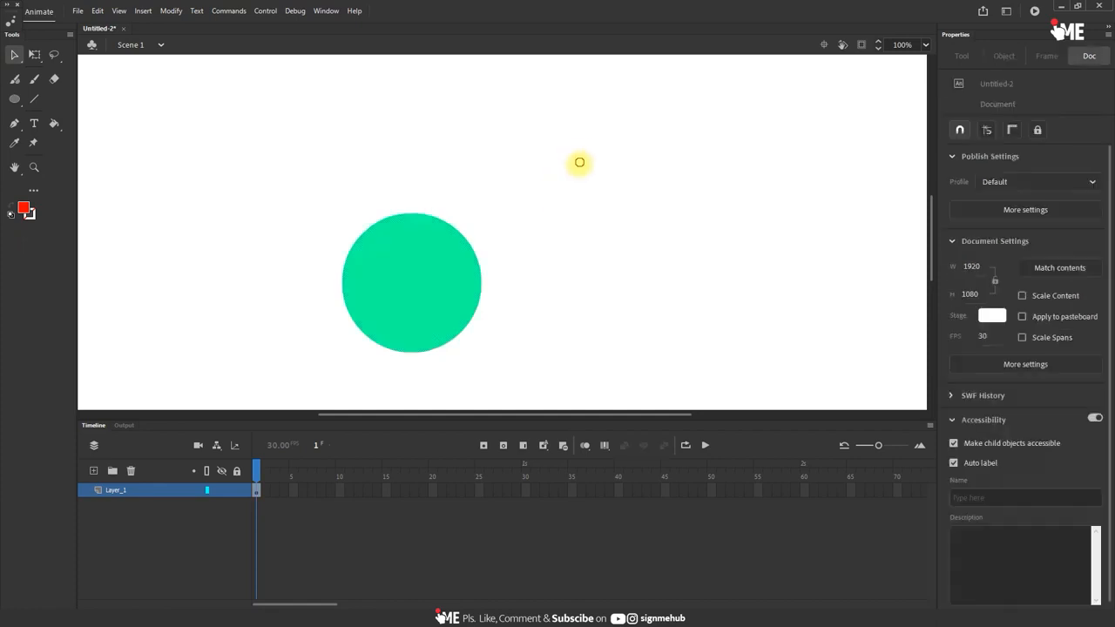
drag(579, 162, 299, 301)
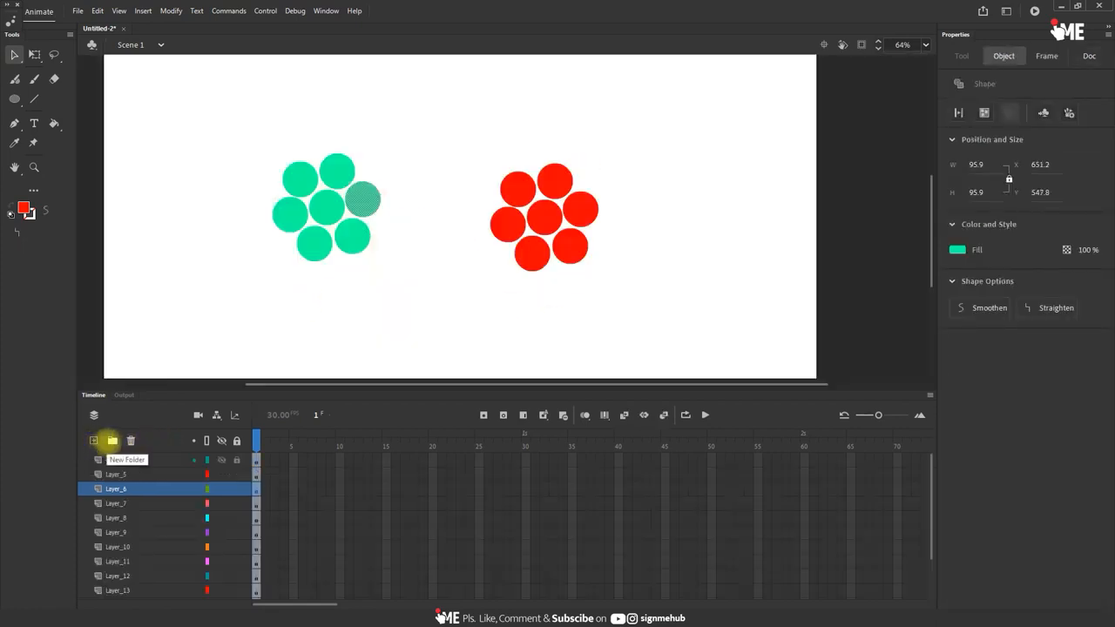
- Check which layers hold the green and red circles by selecting Layer_4 and each cluster on the stage in turn
click(110, 460)
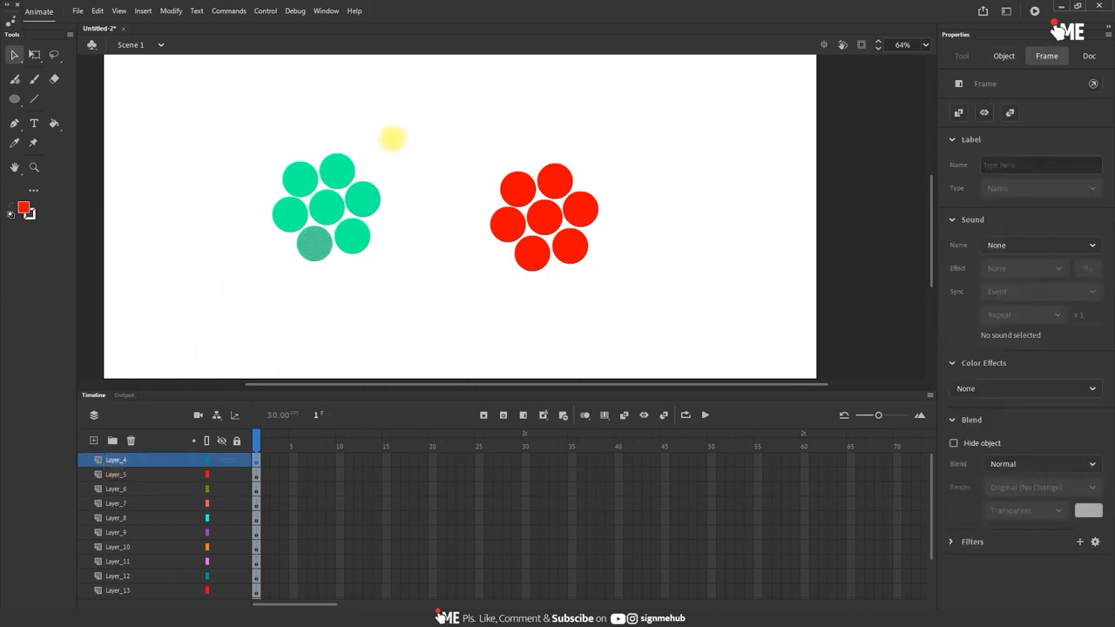
drag(408, 114, 189, 332)
drag(462, 134, 612, 302)
click(502, 328)
drag(403, 131, 236, 342)
drag(444, 122, 693, 310)
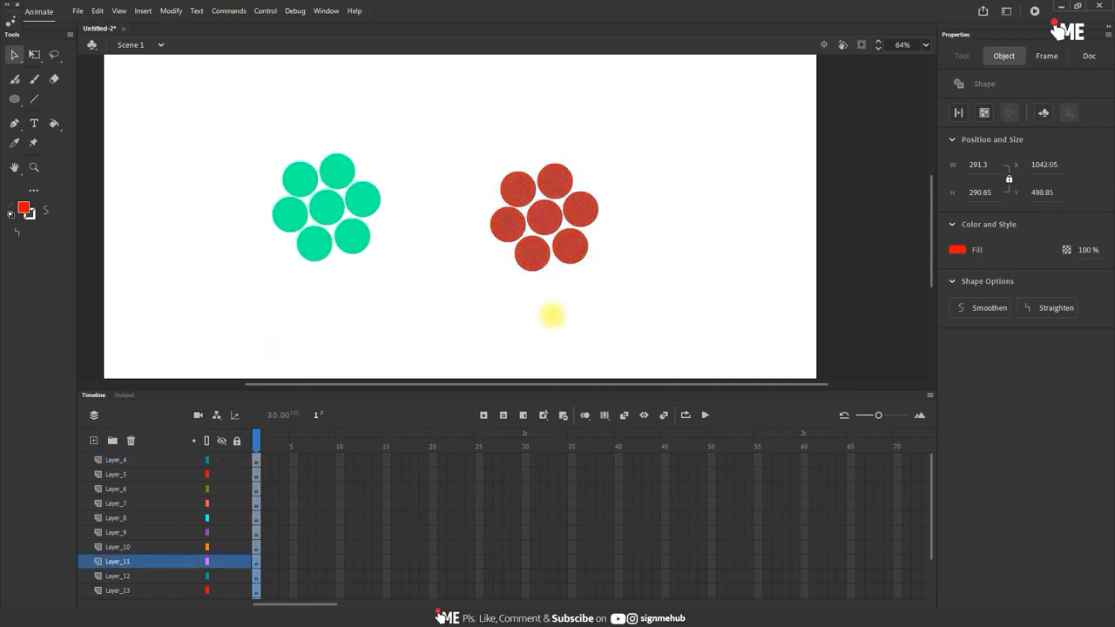
- Create a layer folder above Layer_4 and move Layer_4 through Layer_10 into it
click(112, 440)
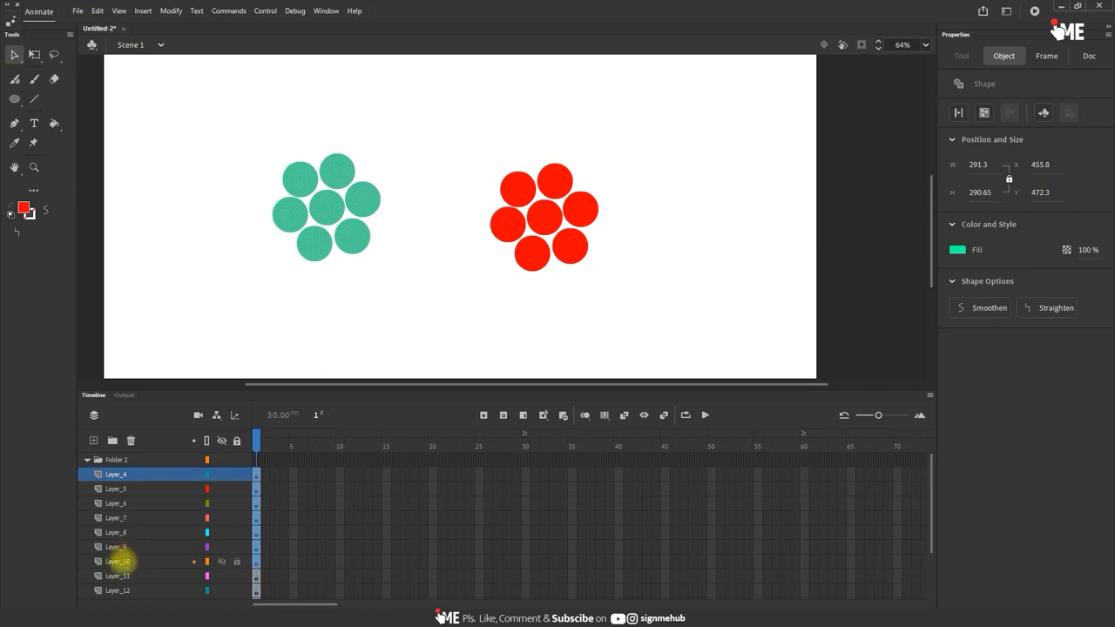
shift+click(122, 561)
mouse_move(122, 561)
mouse_down()
mouse_move(142, 527)
mouse_move(137, 462)
mouse_move(84, 459)
mouse_up()
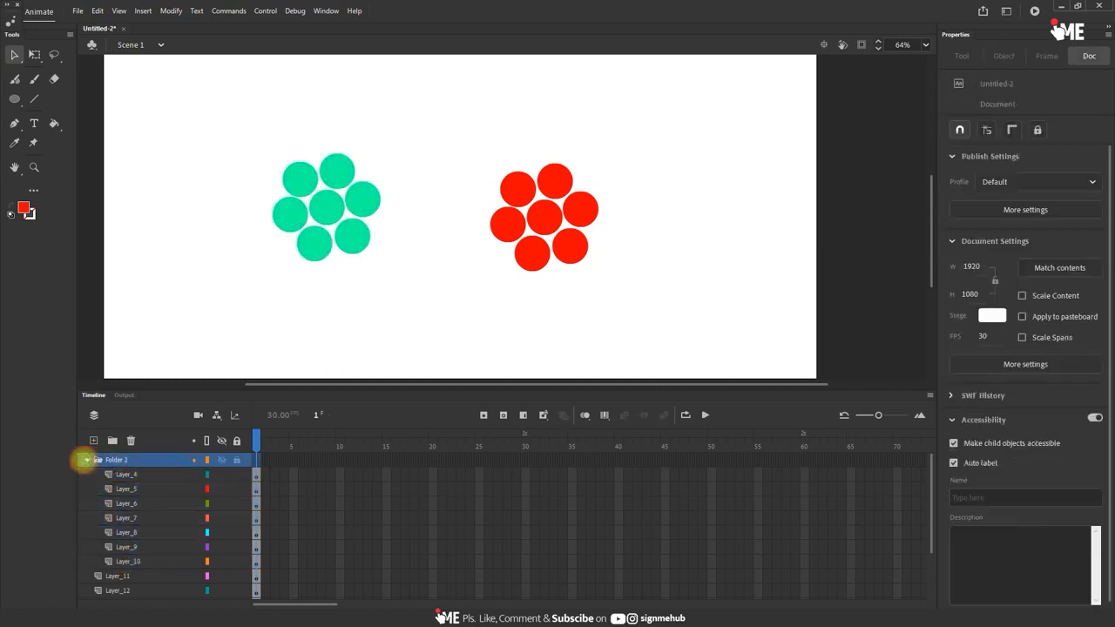
- Rename the folder holding the green circle layers as green
double_click(114, 459)
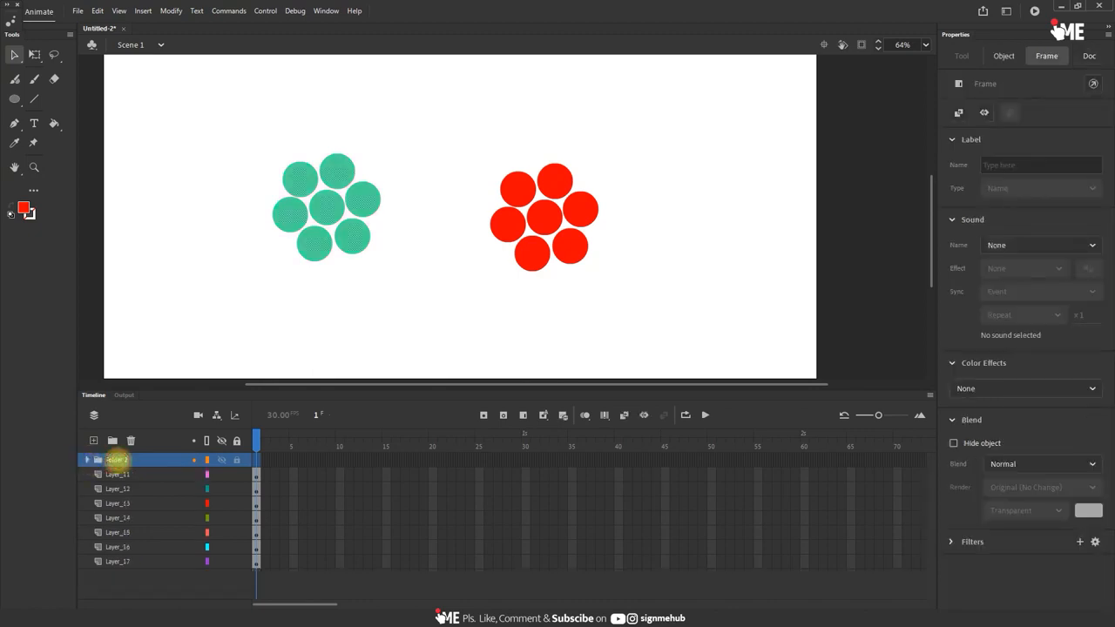
text(green)
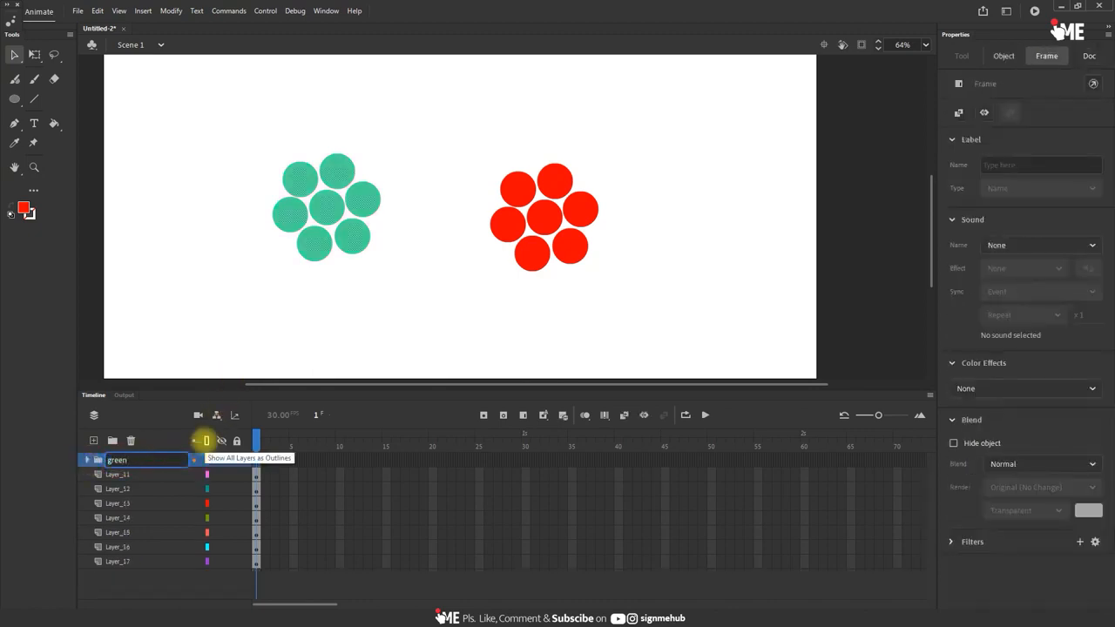
key(Return)
- Create a second layer folder for the red circle layers and rename it Red
click(117, 474)
shift+click(126, 561)
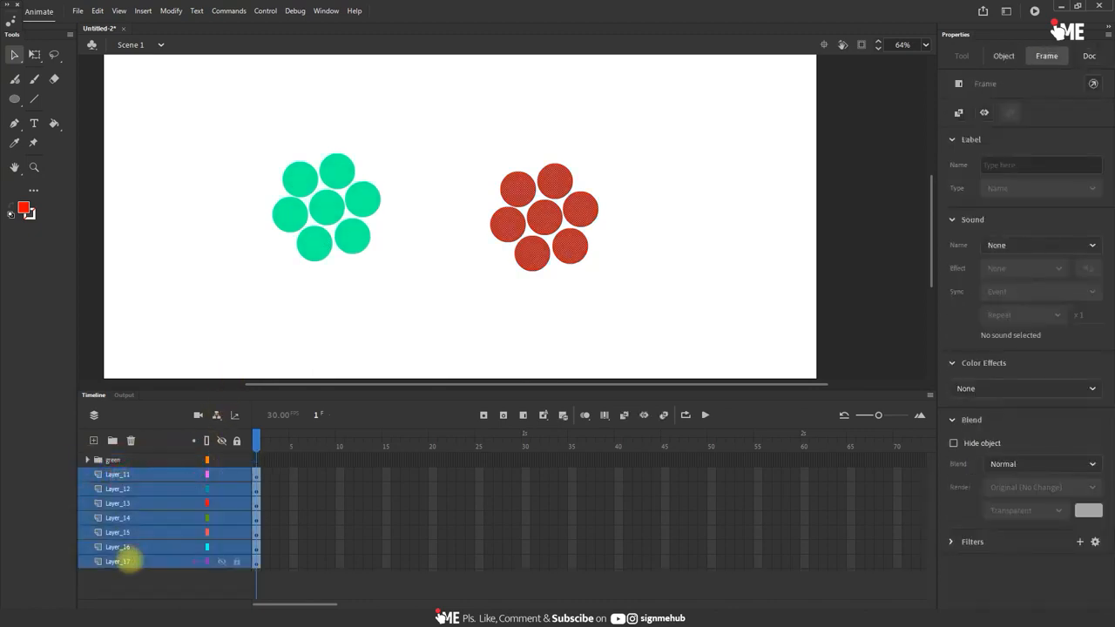
click(113, 440)
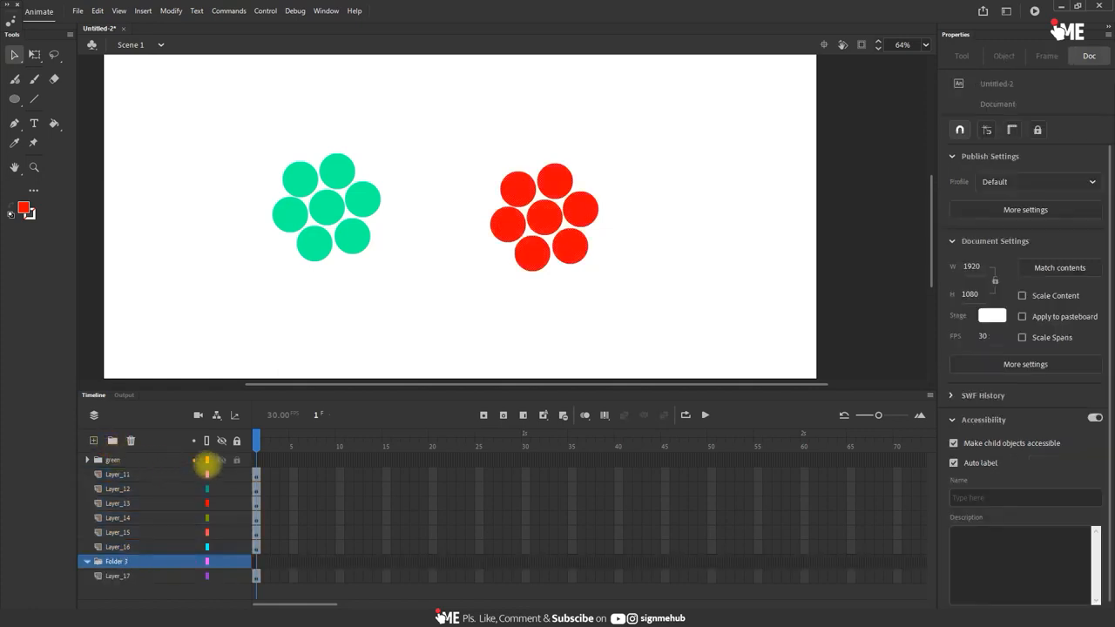
key(r)
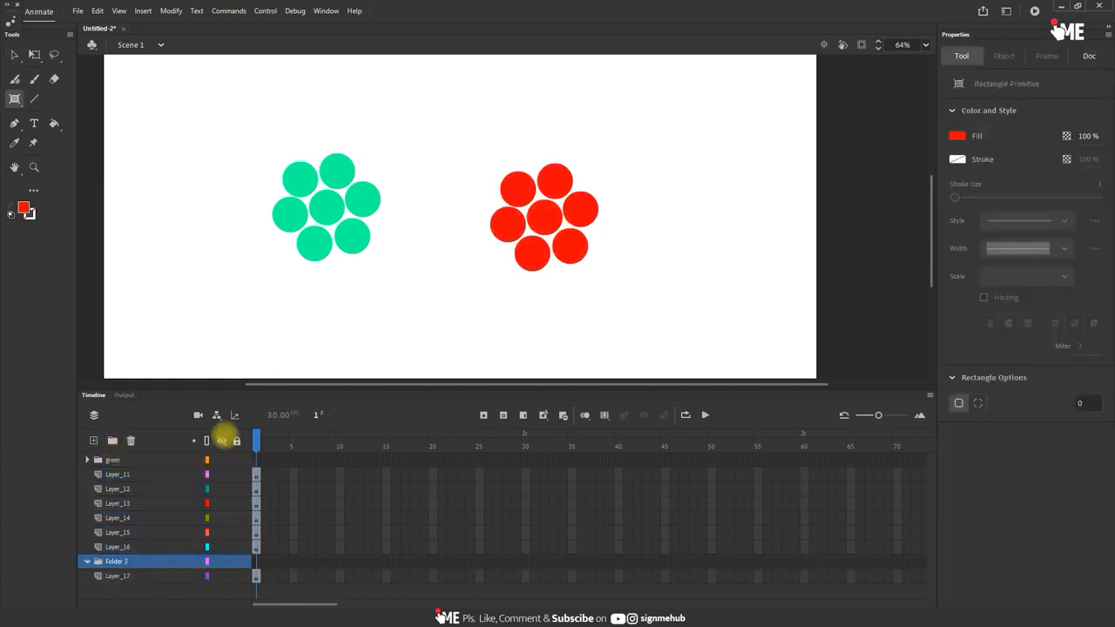
double_click(140, 559)
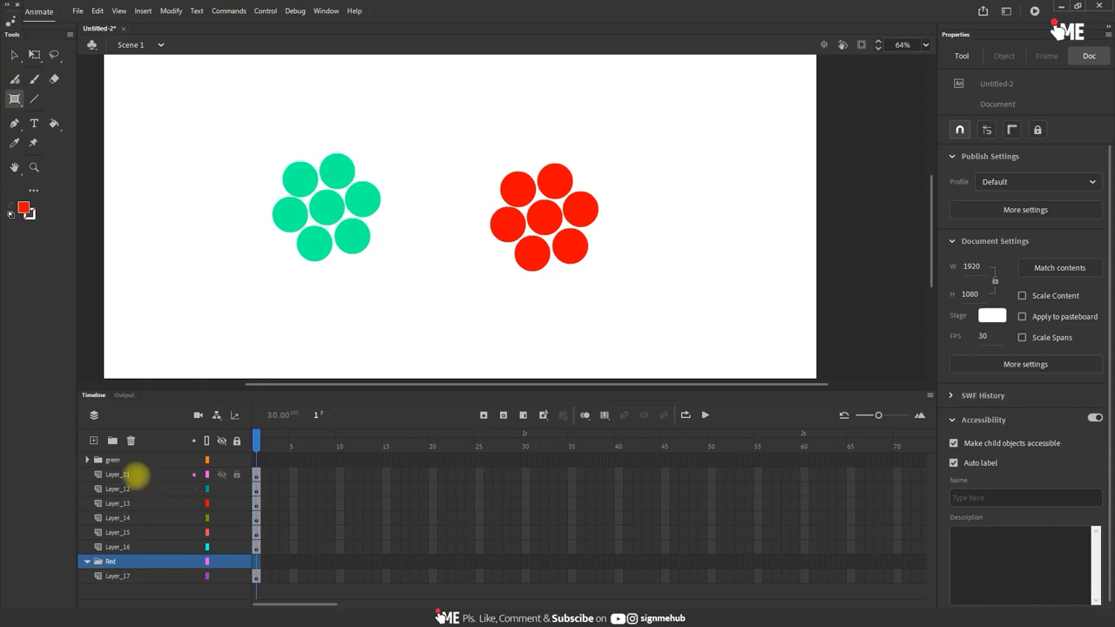
- Move Layer_11 through Layer_17 into the Red folder and collapse the folder
click(132, 474)
shift+click(133, 547)
drag(130, 545, 110, 575)
click(110, 574)
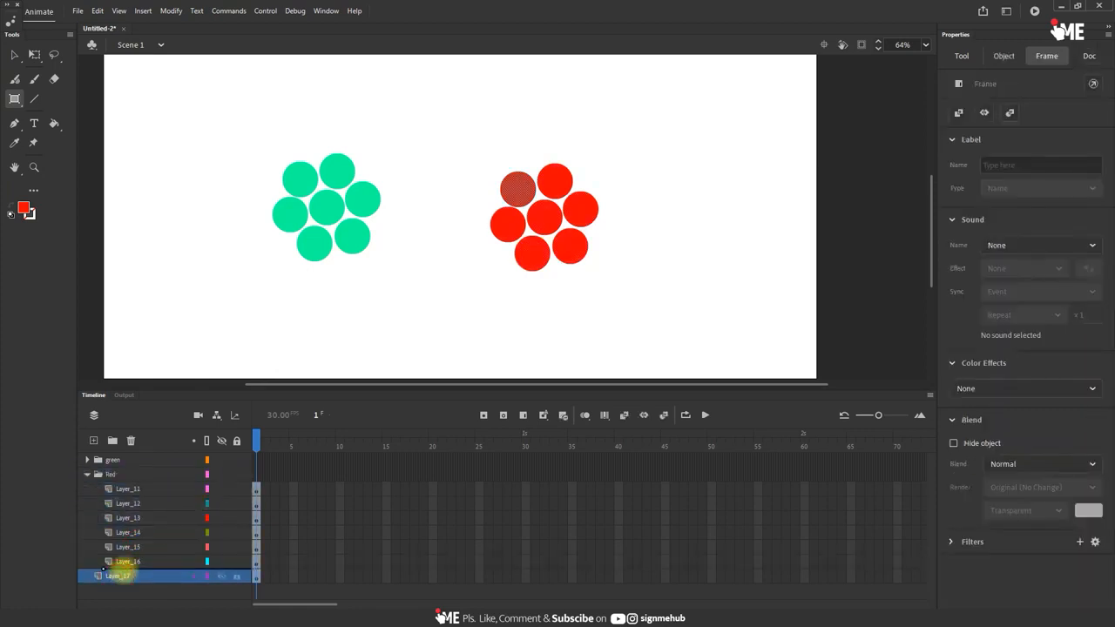
click(88, 474)
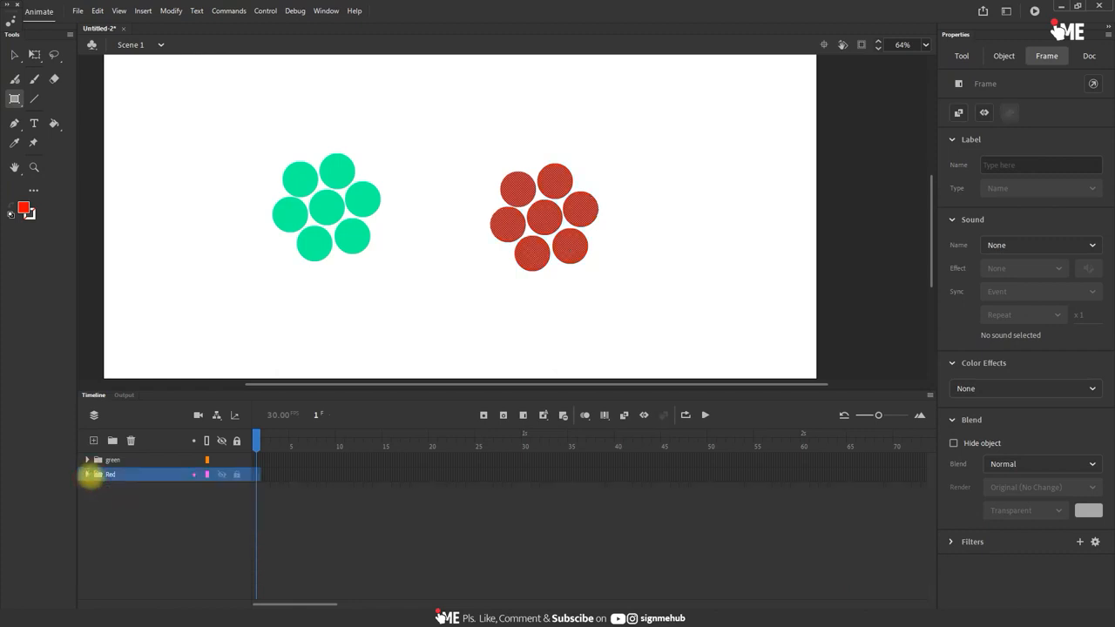
- Check the grouping by selecting the green folder, each circle cluster on the stage, and the Red folder
click(113, 460)
click(126, 460)
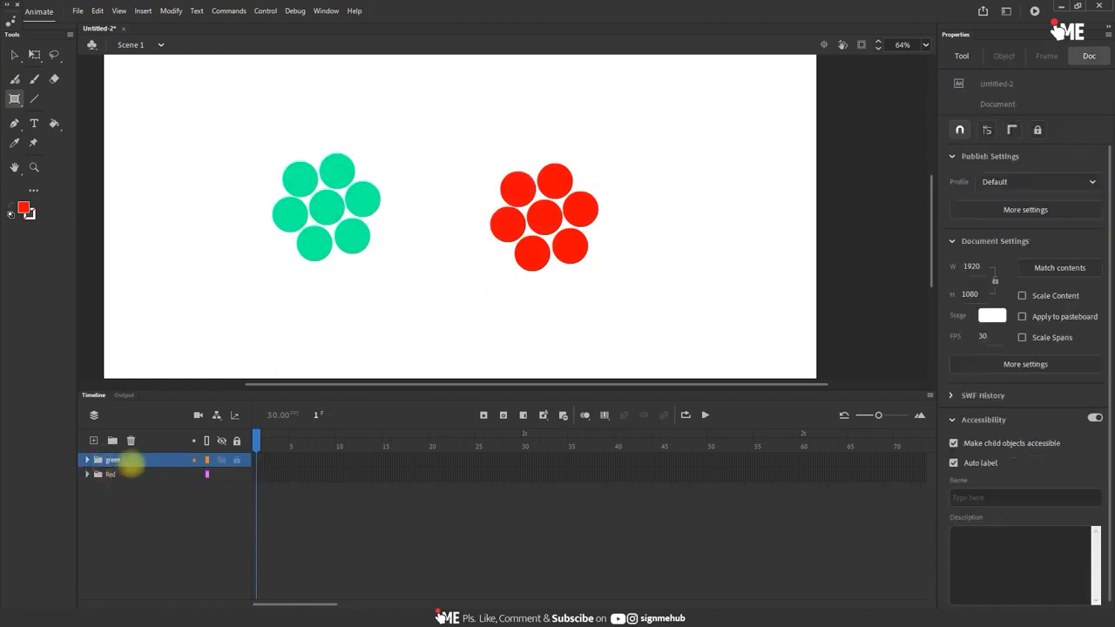
key(v)
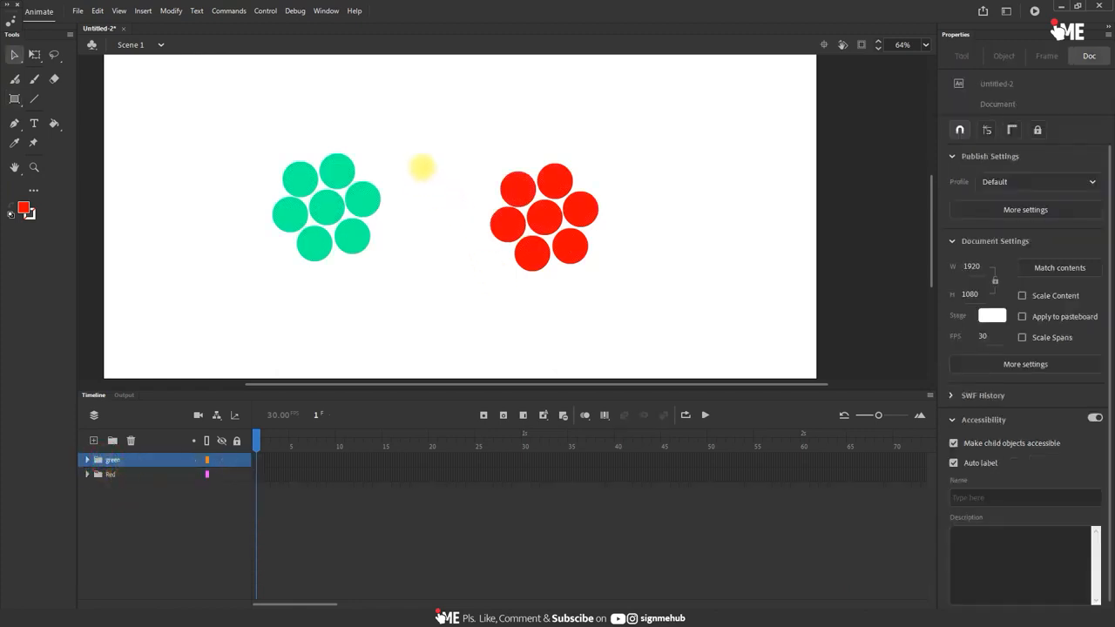
drag(421, 127, 212, 296)
drag(453, 143, 641, 304)
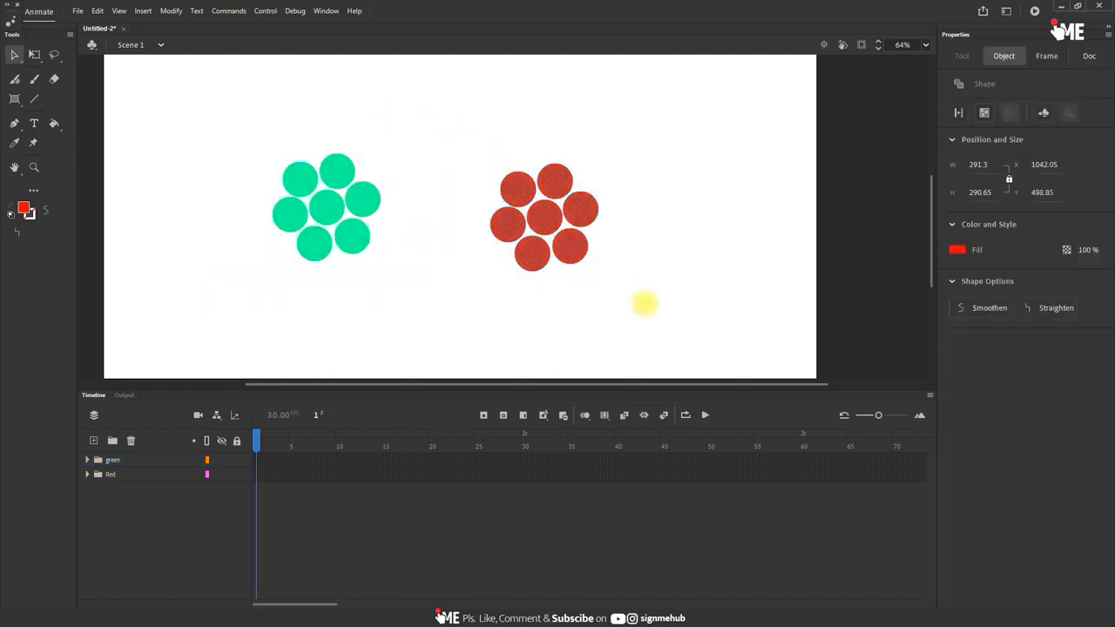
key(space)
drag(463, 218, 535, 231)
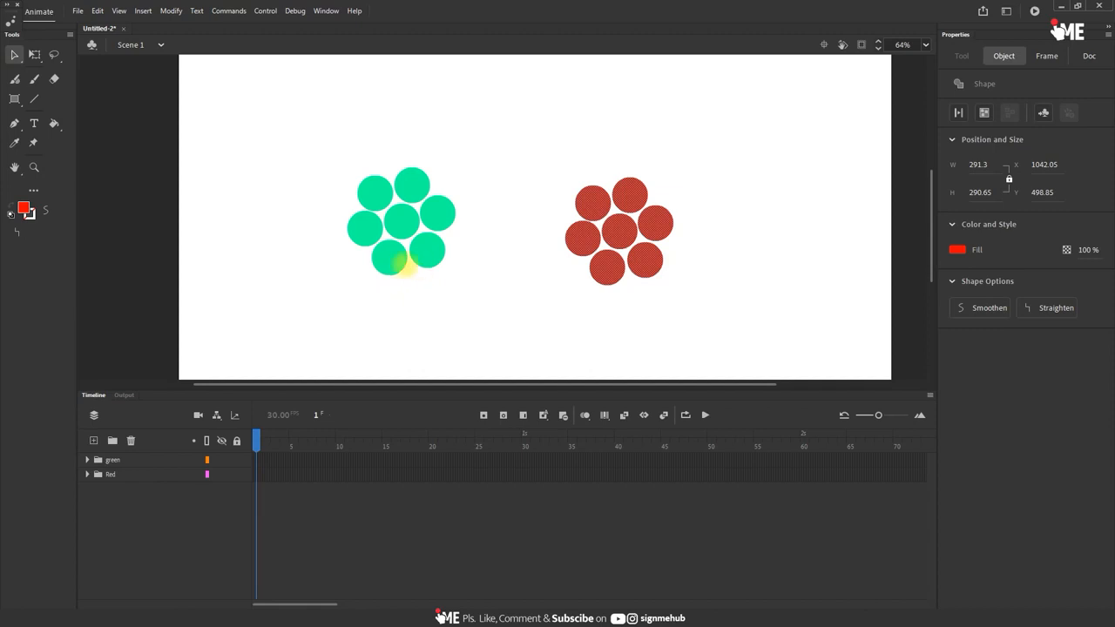
click(102, 474)
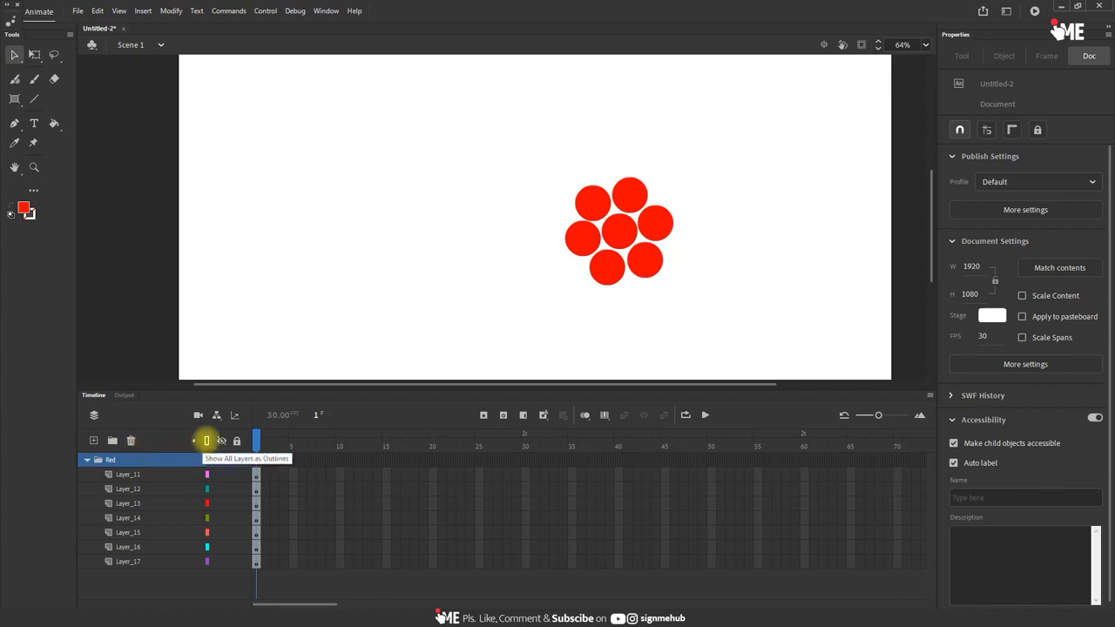
- Show all layers as outlines, select the outlined circles on the stage, and restore their filled display
click(206, 440)
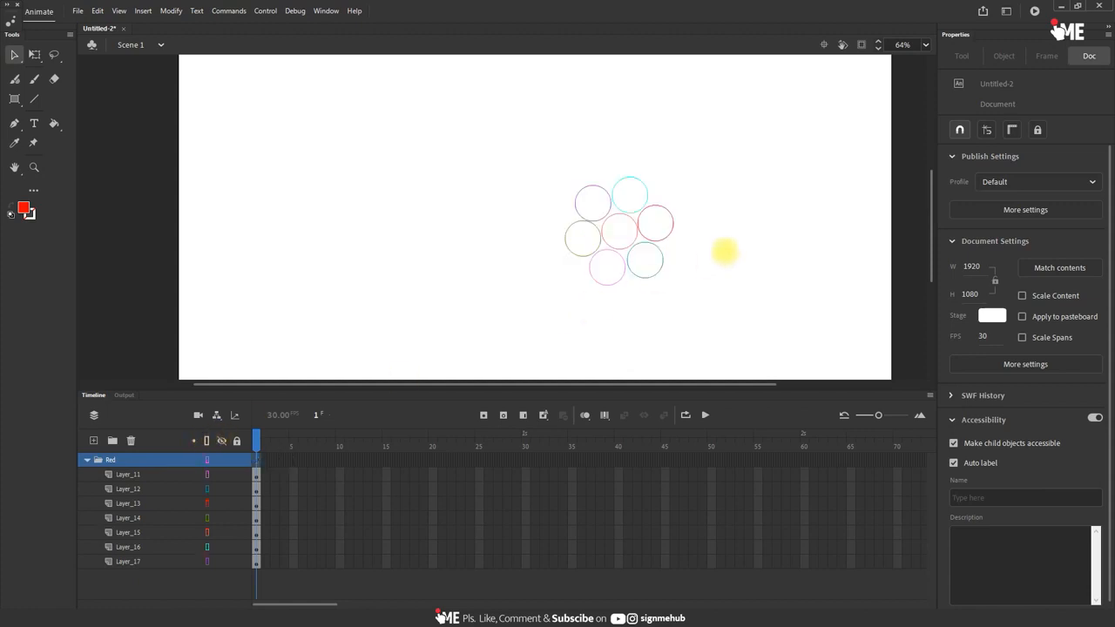
drag(749, 158, 517, 317)
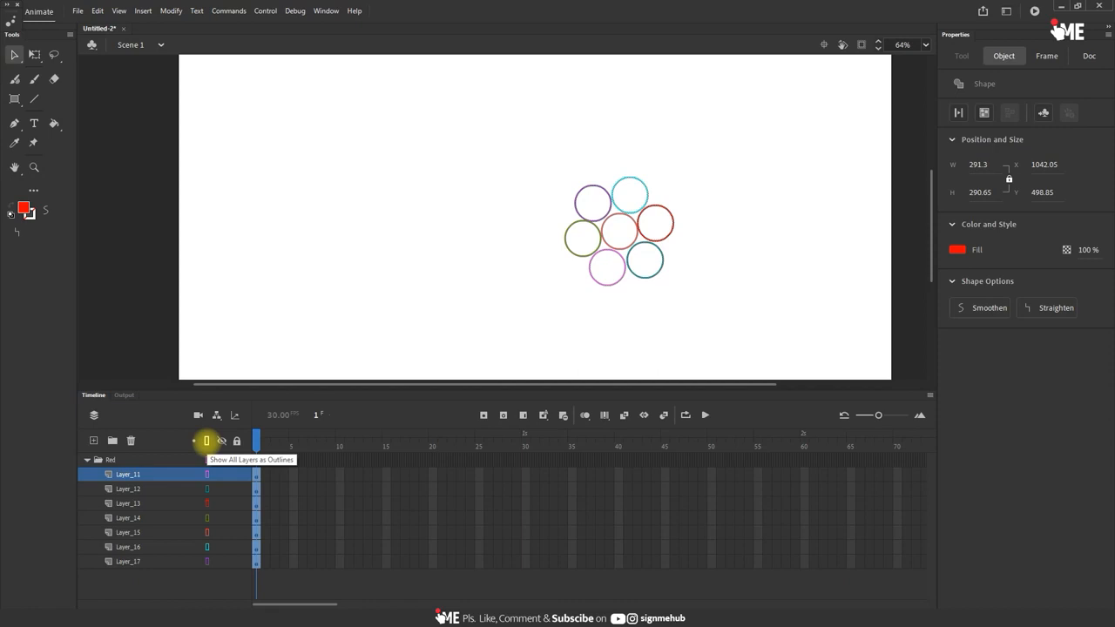
click(206, 440)
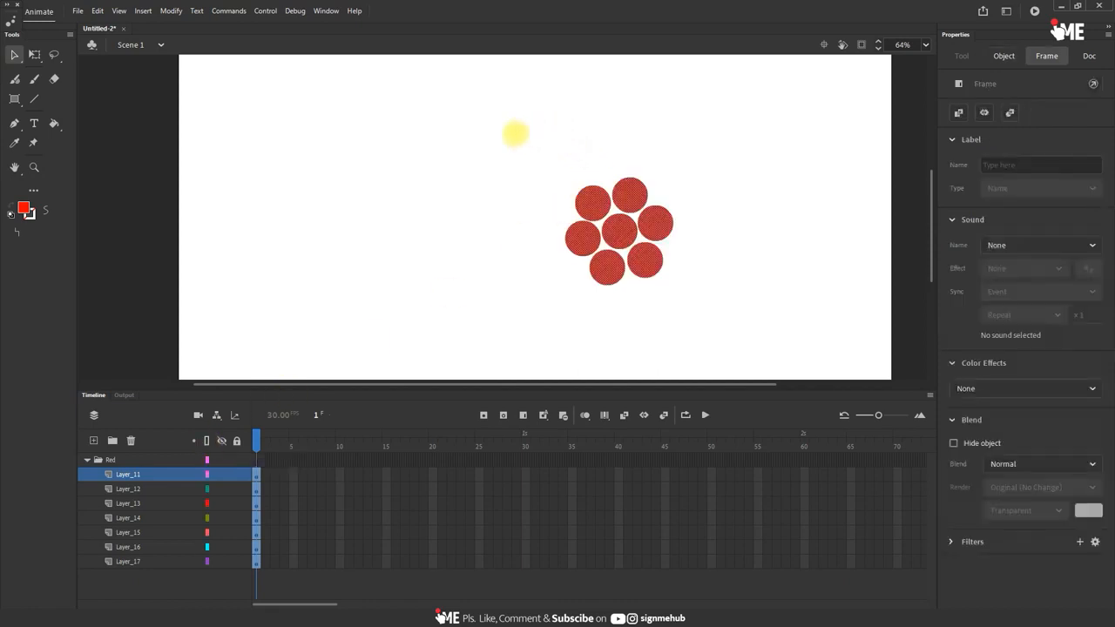
drag(515, 133, 688, 308)
click(493, 323)
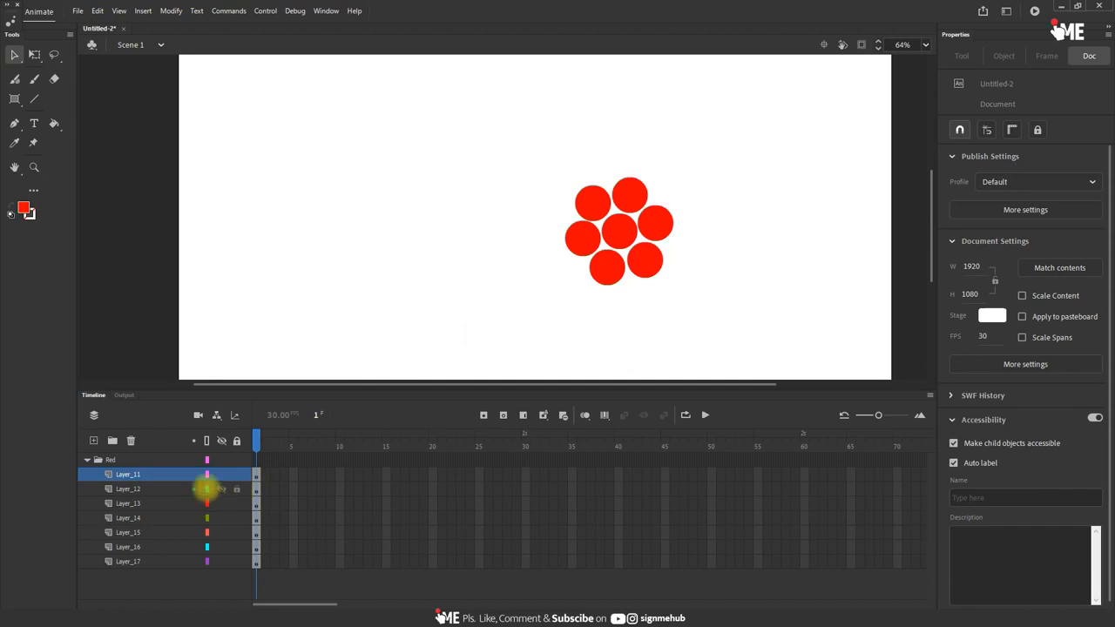
- Switch Layer_12, Layer_15, Layer_16 and Layer_17 individually to outline display and back to filled display
click(207, 489)
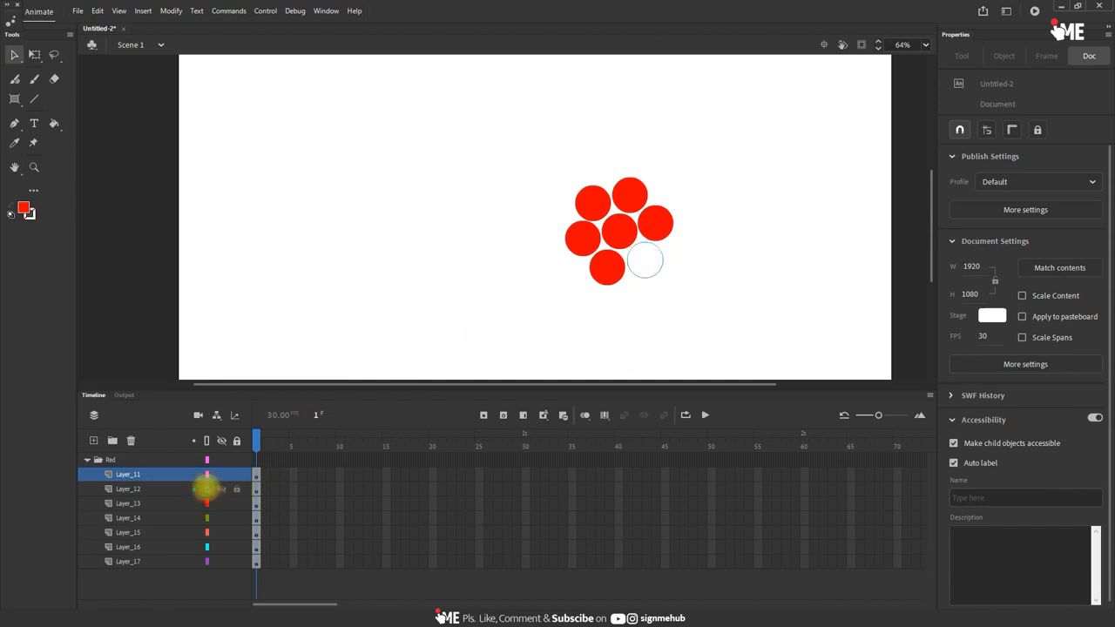
click(206, 488)
click(206, 532)
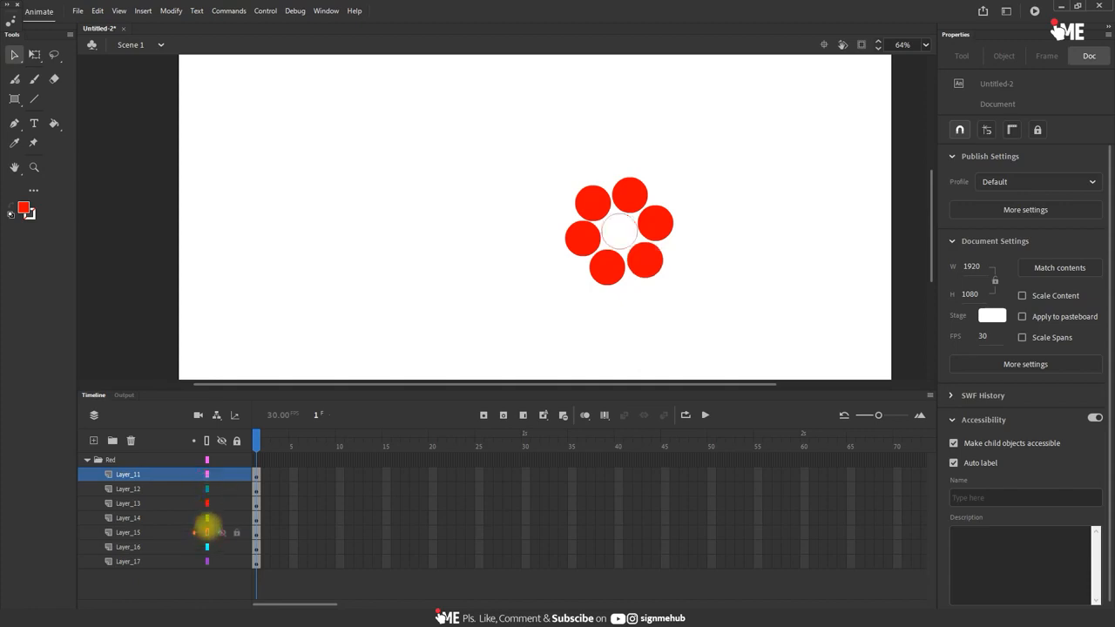
click(207, 532)
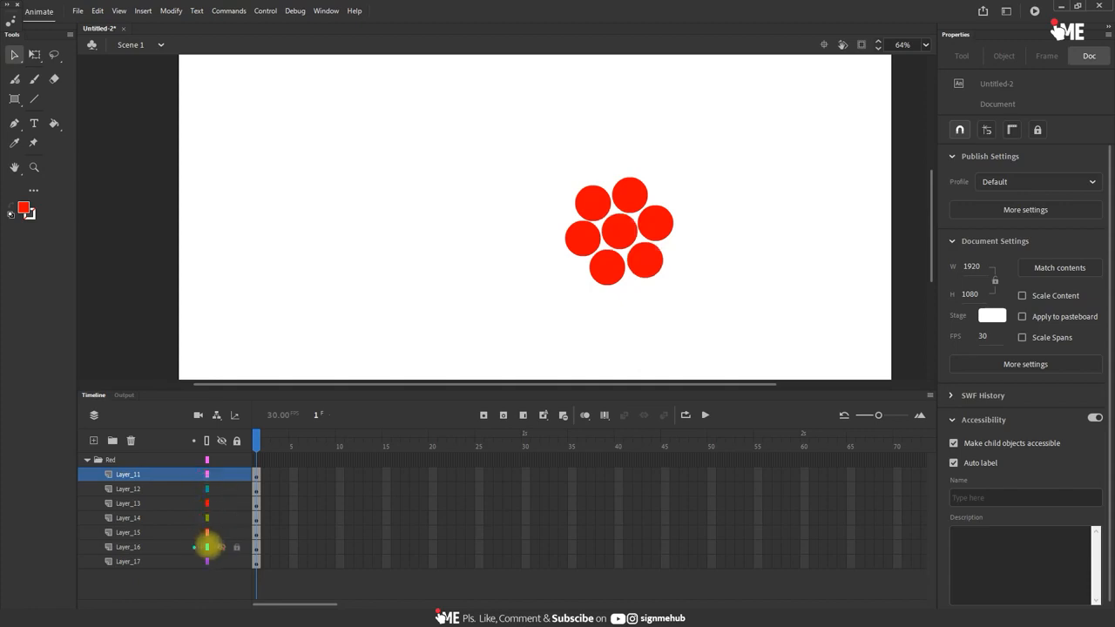
click(207, 547)
click(206, 560)
click(206, 547)
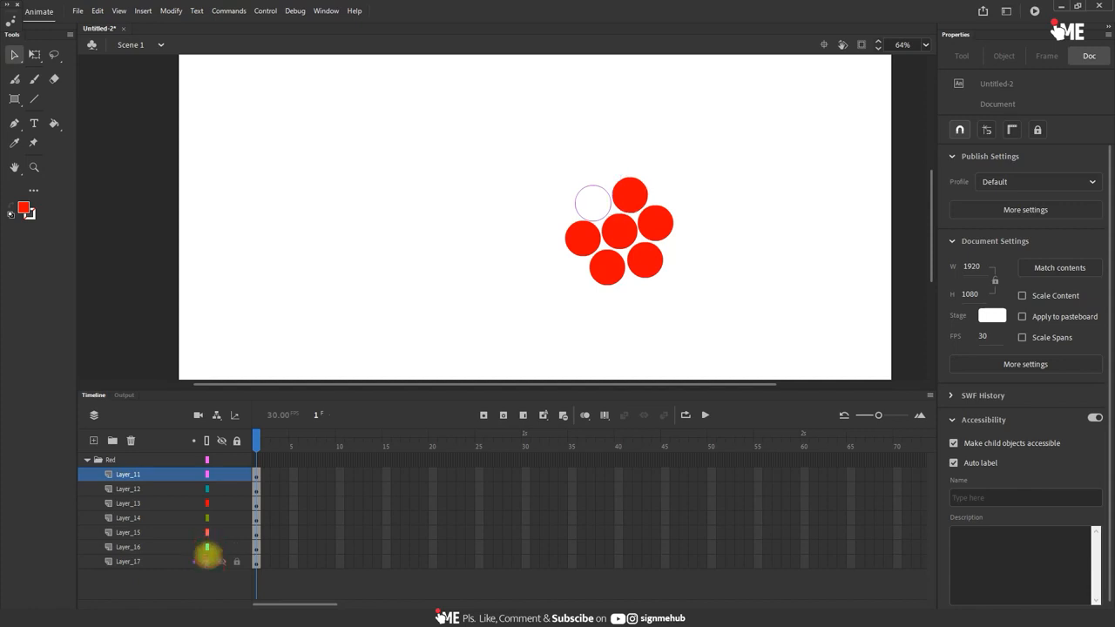
click(207, 561)
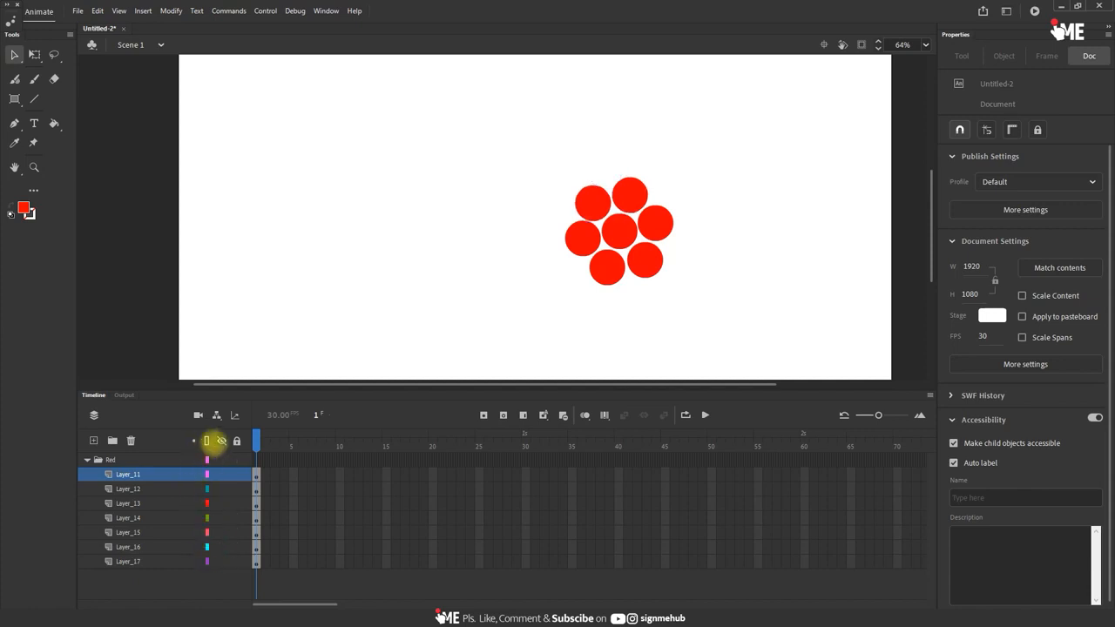
- Hide all layers and show them again, repeating the visibility toggle a few times
click(221, 439)
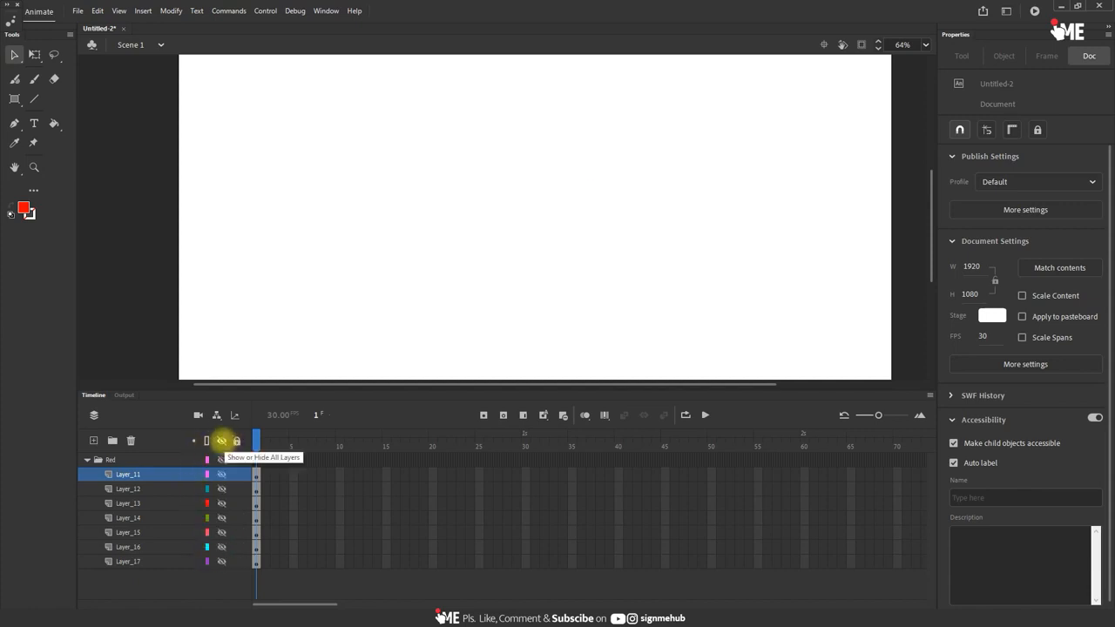
click(221, 440)
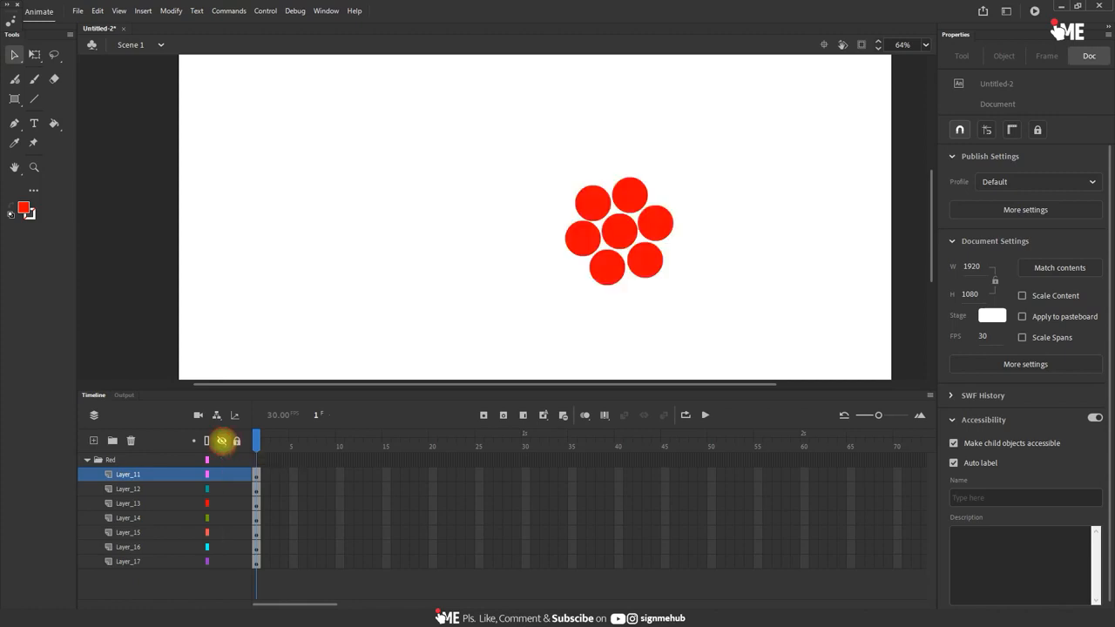
click(222, 440)
click(221, 440)
click(221, 440)
click(221, 440)
- Lock all layers and try to select the red circles on the stage
click(236, 439)
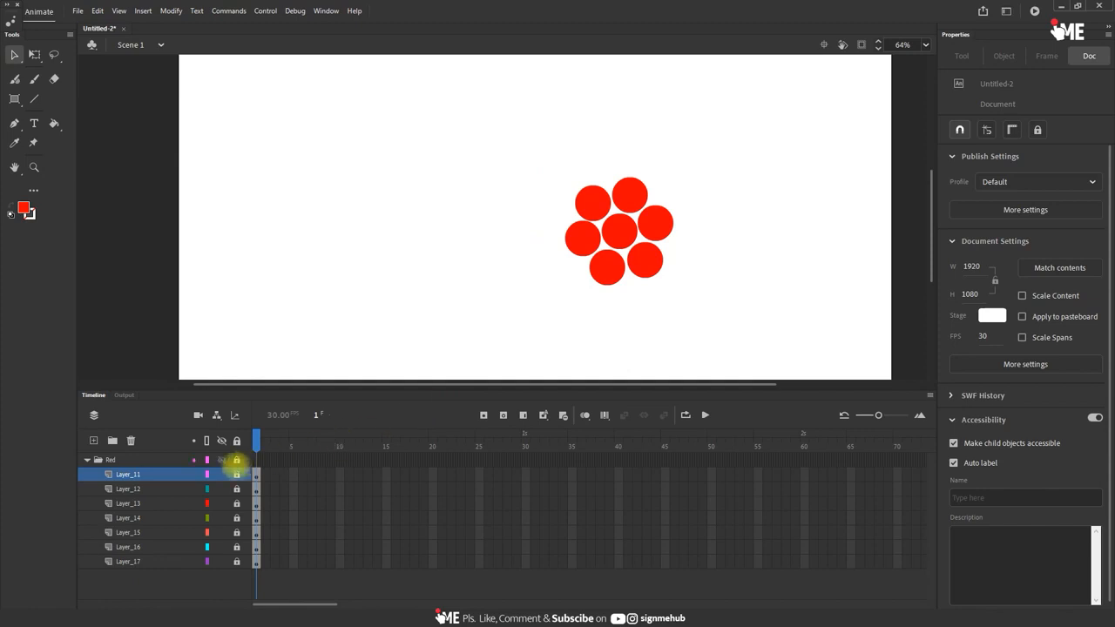
drag(537, 155, 721, 329)
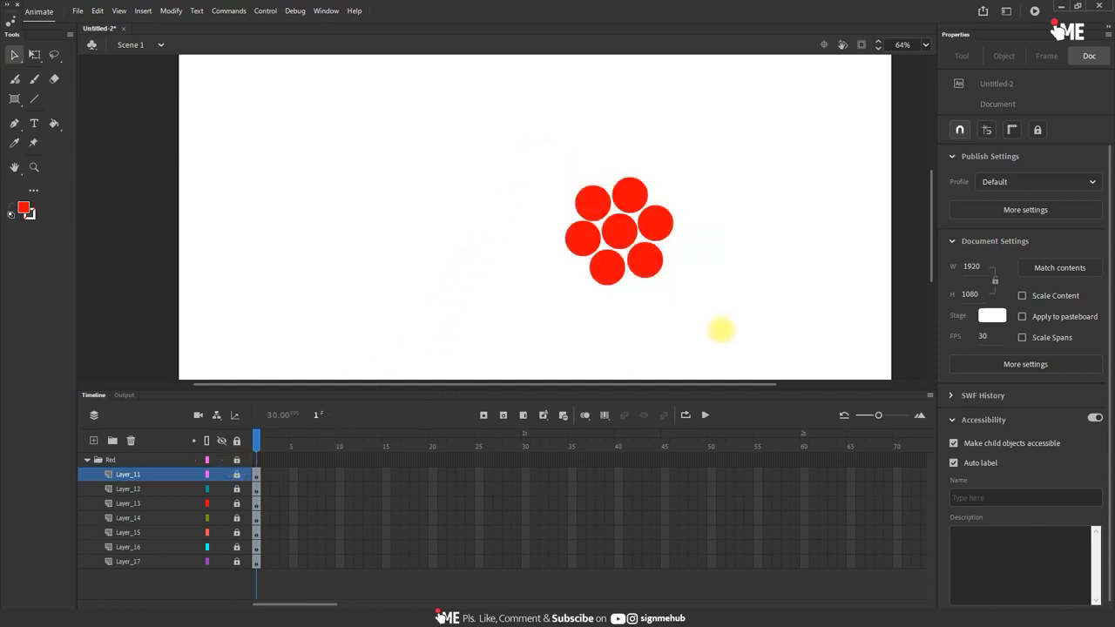
drag(531, 170, 699, 298)
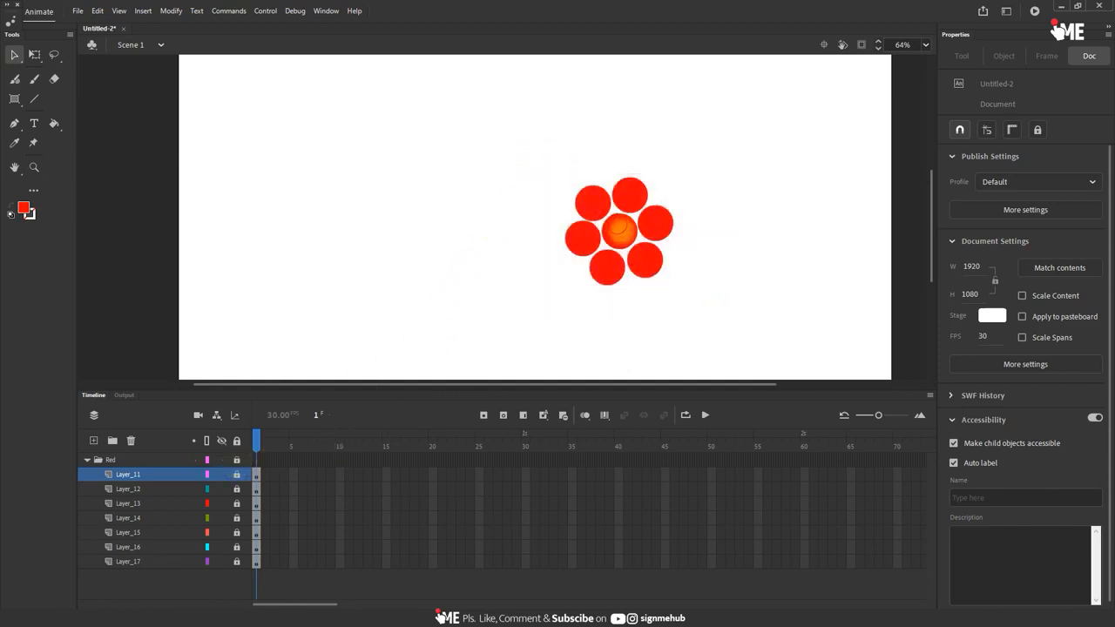
drag(560, 181, 685, 307)
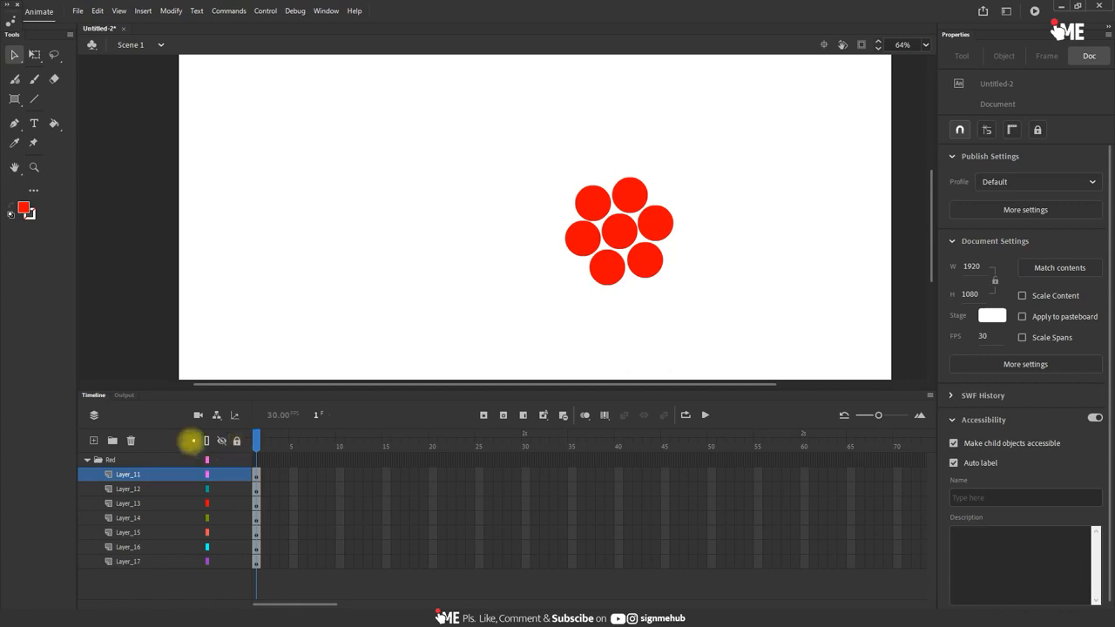
- Turn highlighting on and off for all layers, and highlight only Layer_14
click(194, 440)
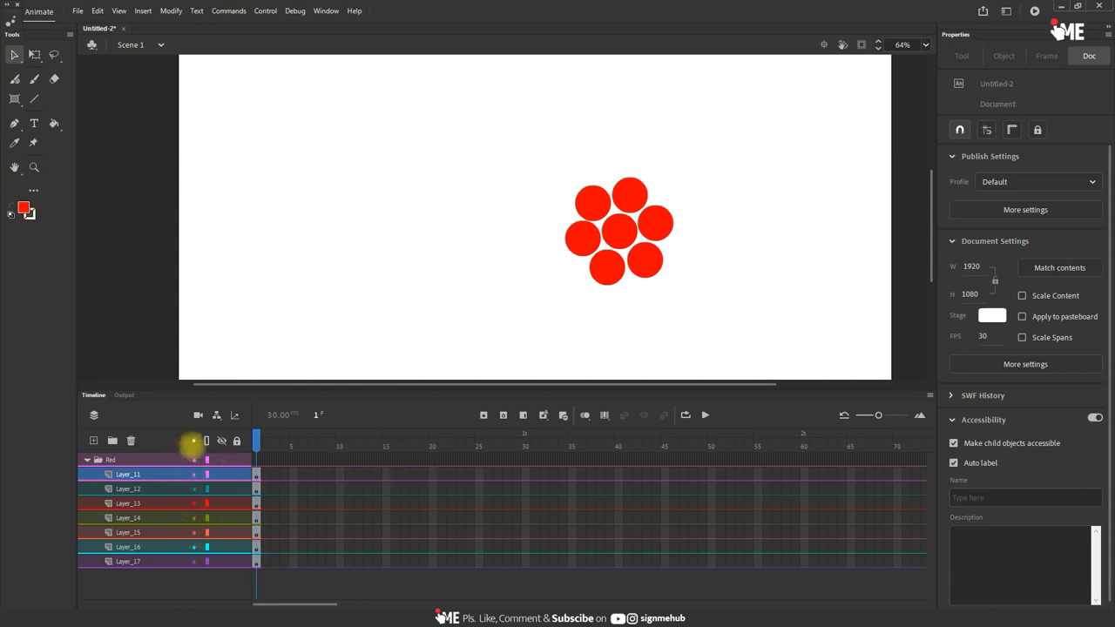
click(194, 441)
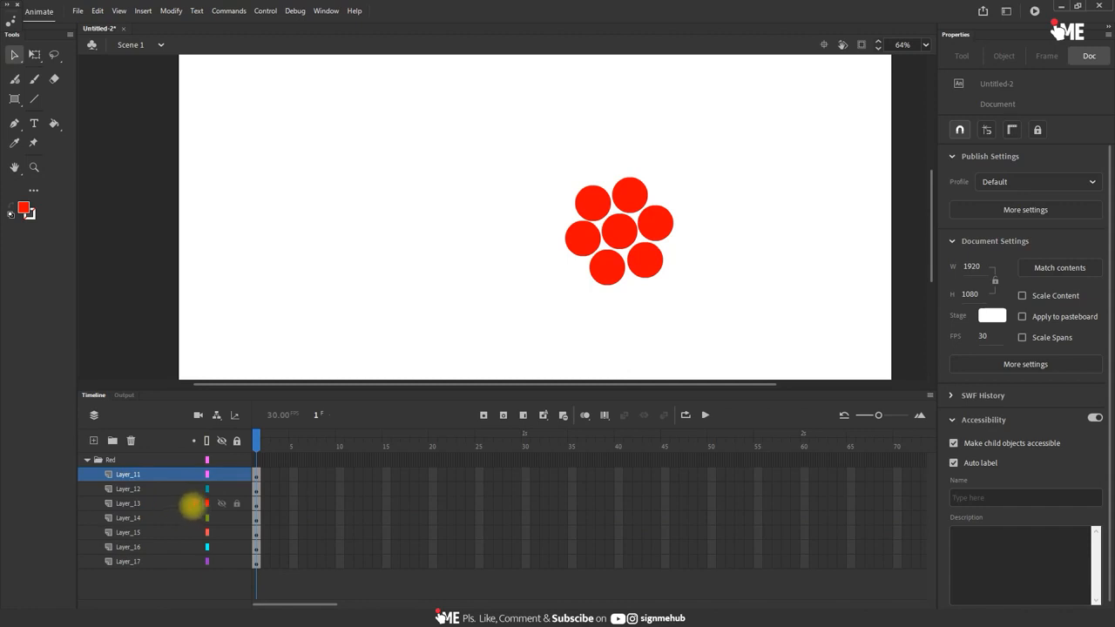
click(193, 517)
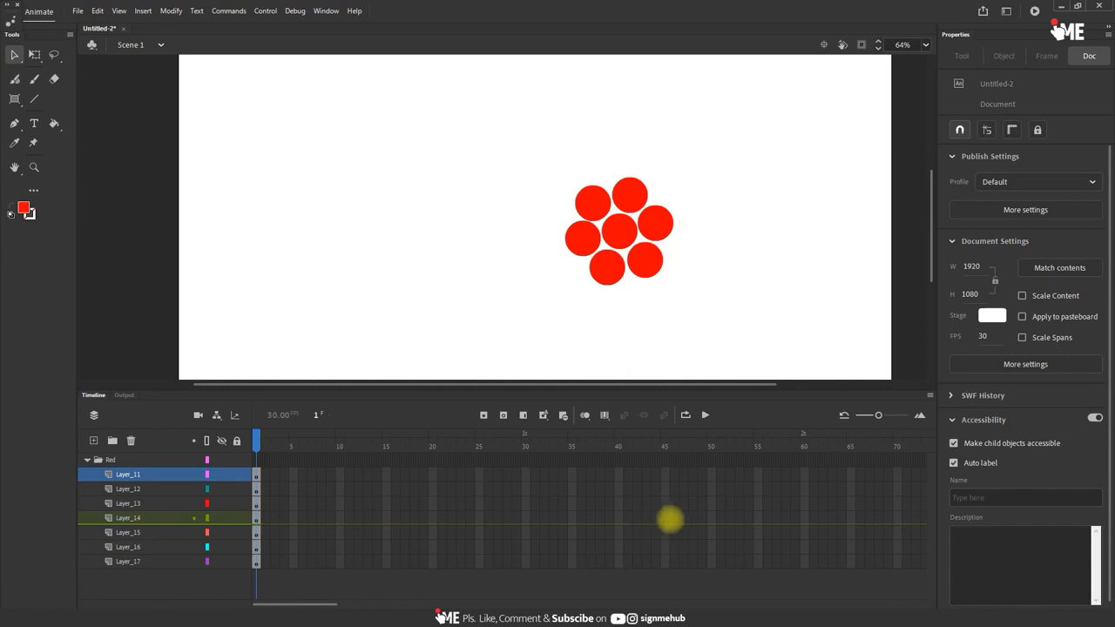
- Limit the timeline to only the active layer, Layer_14, and return to viewing all layers
key(alt)
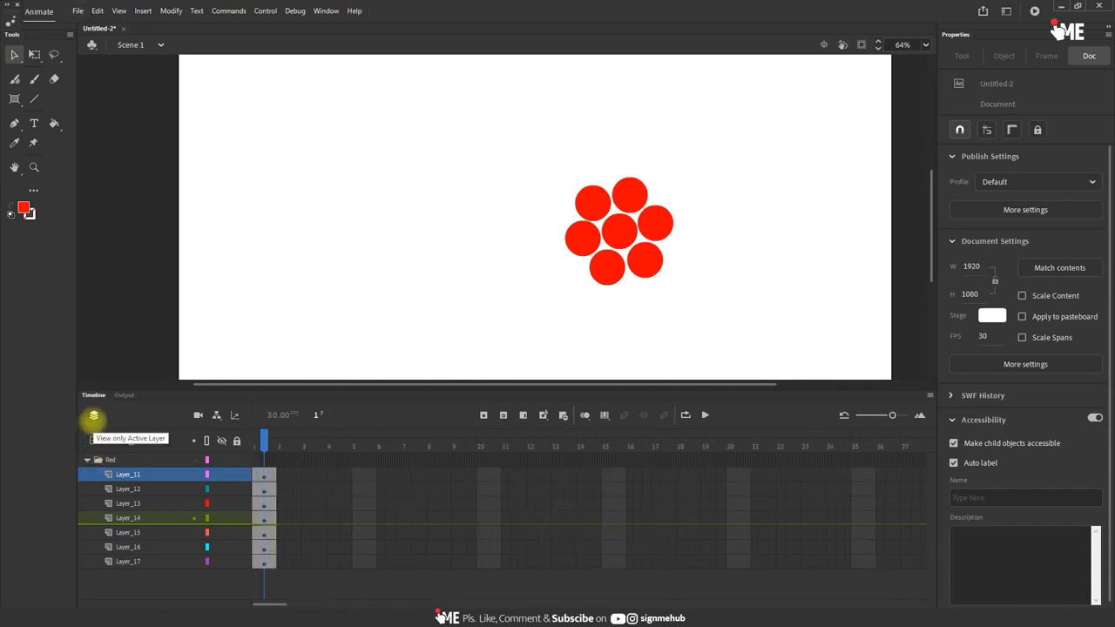
click(135, 517)
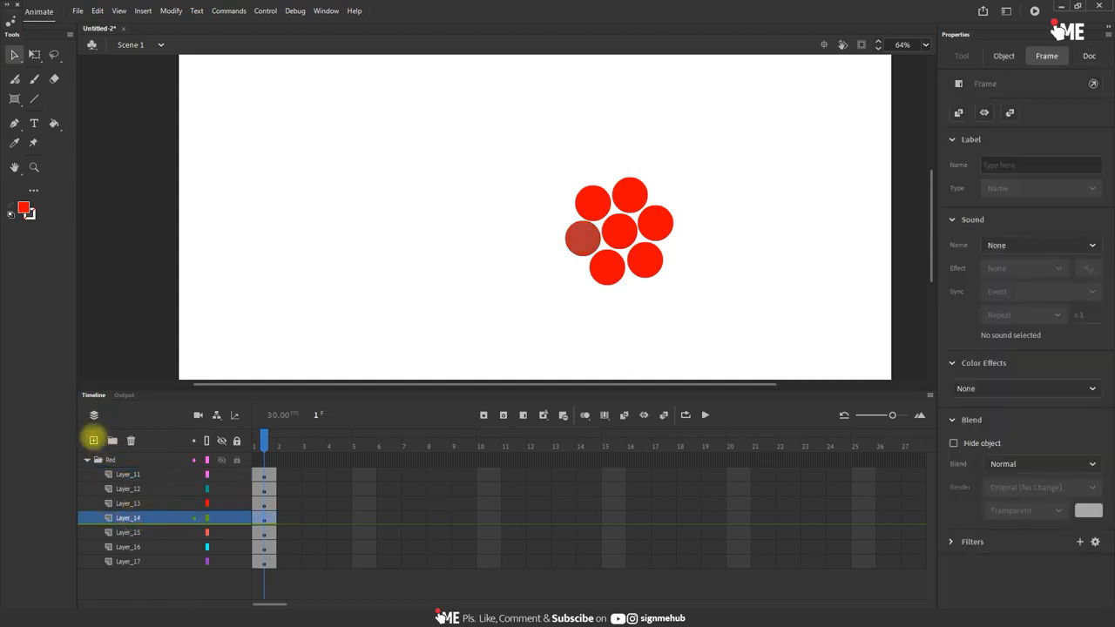
click(94, 414)
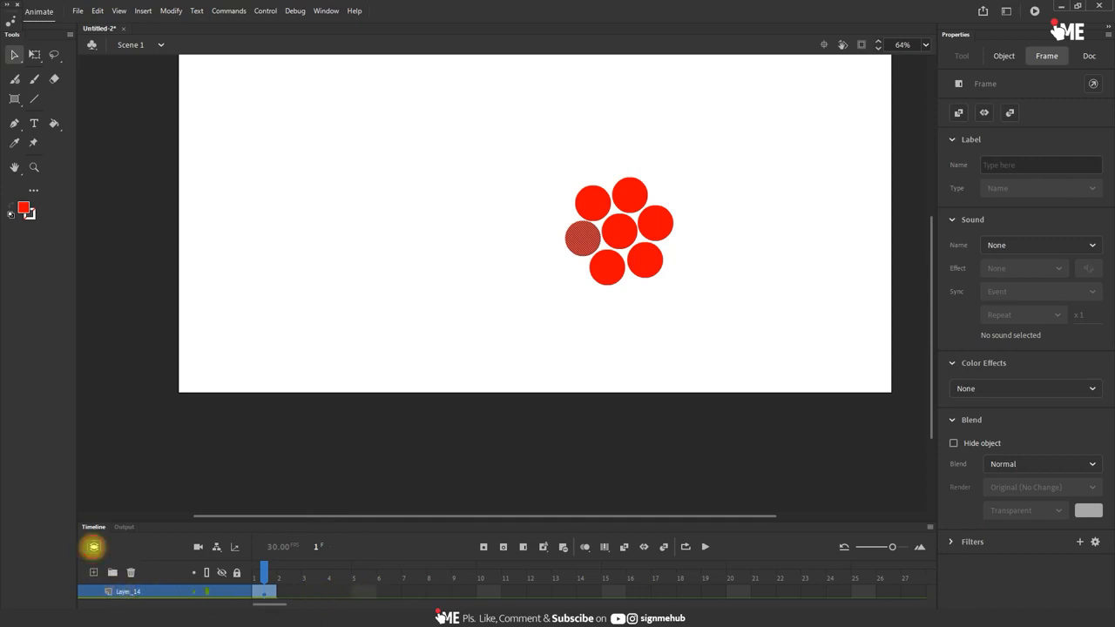
click(94, 546)
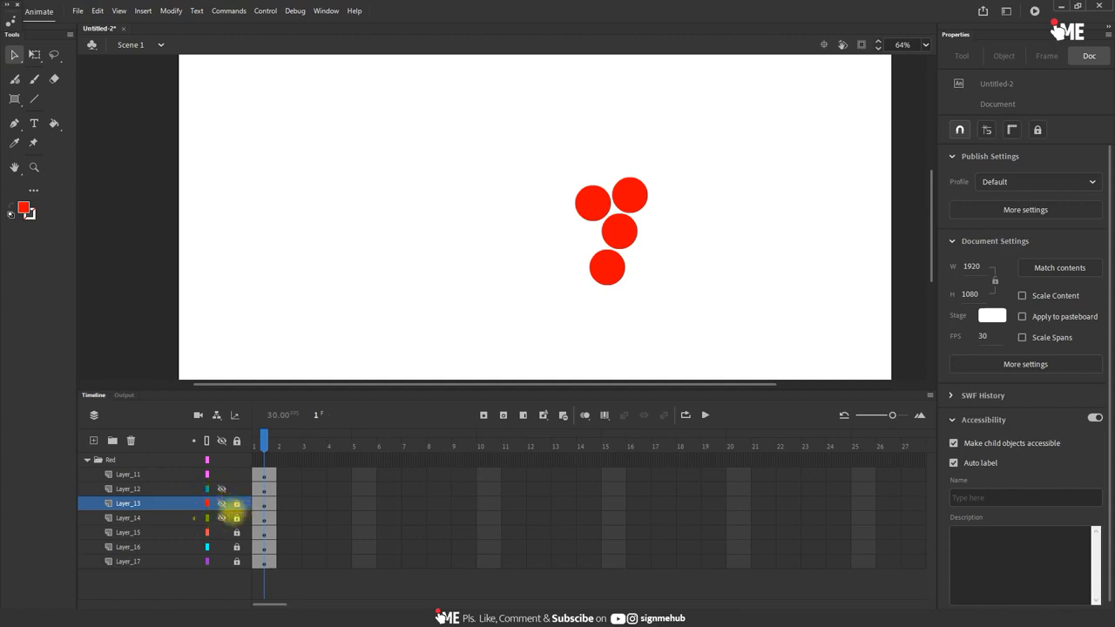
- Show and unlock all layers at once from Layer_14
right_click(236, 517)
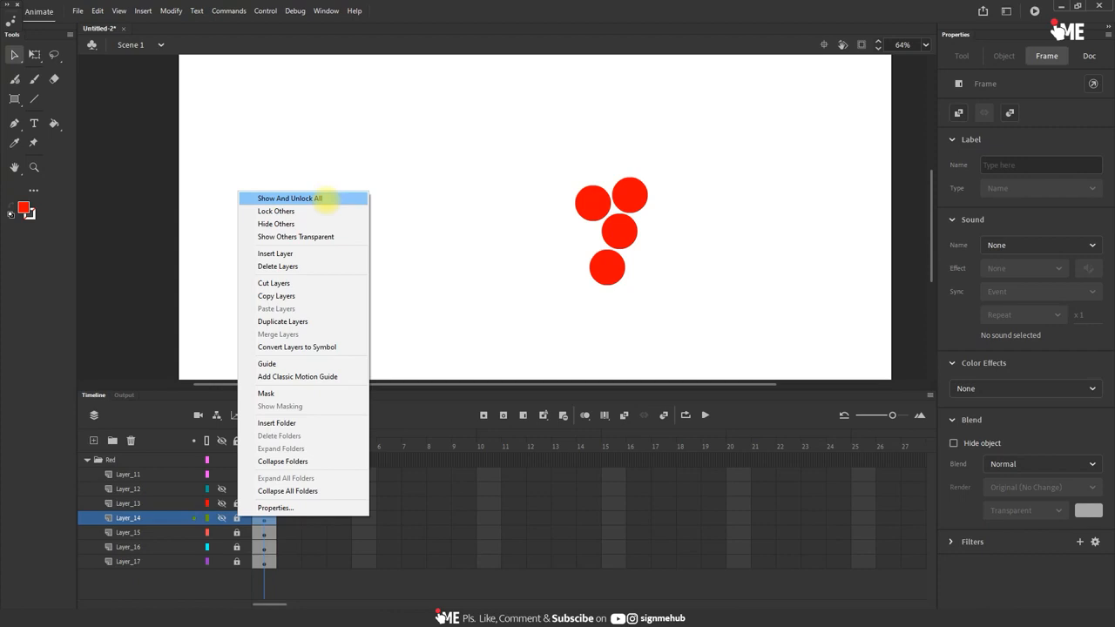
click(325, 198)
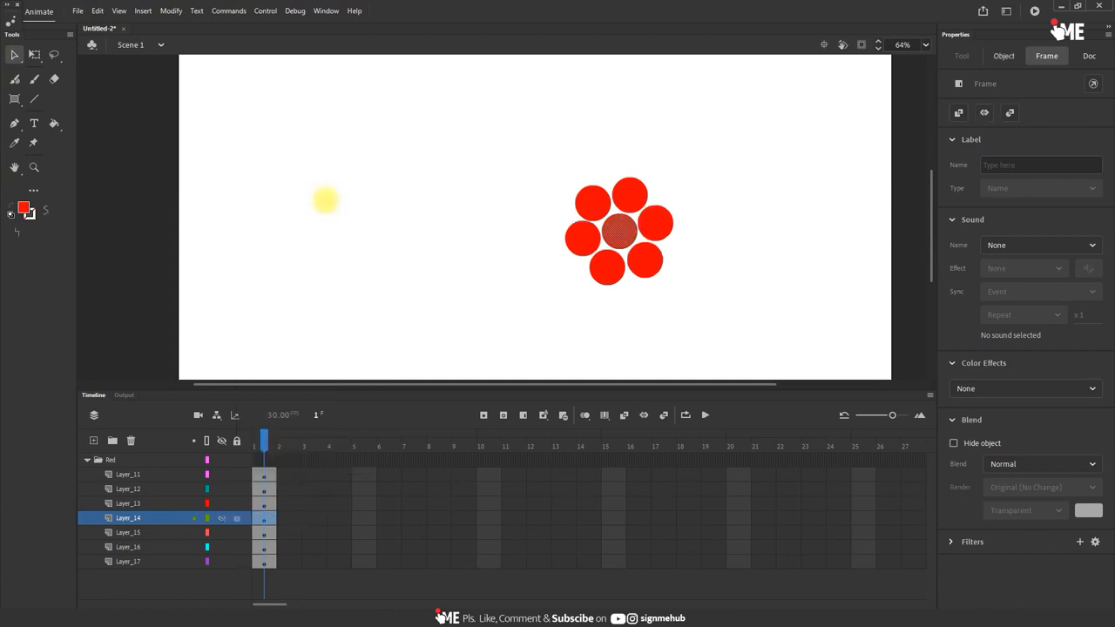
right_click(152, 516)
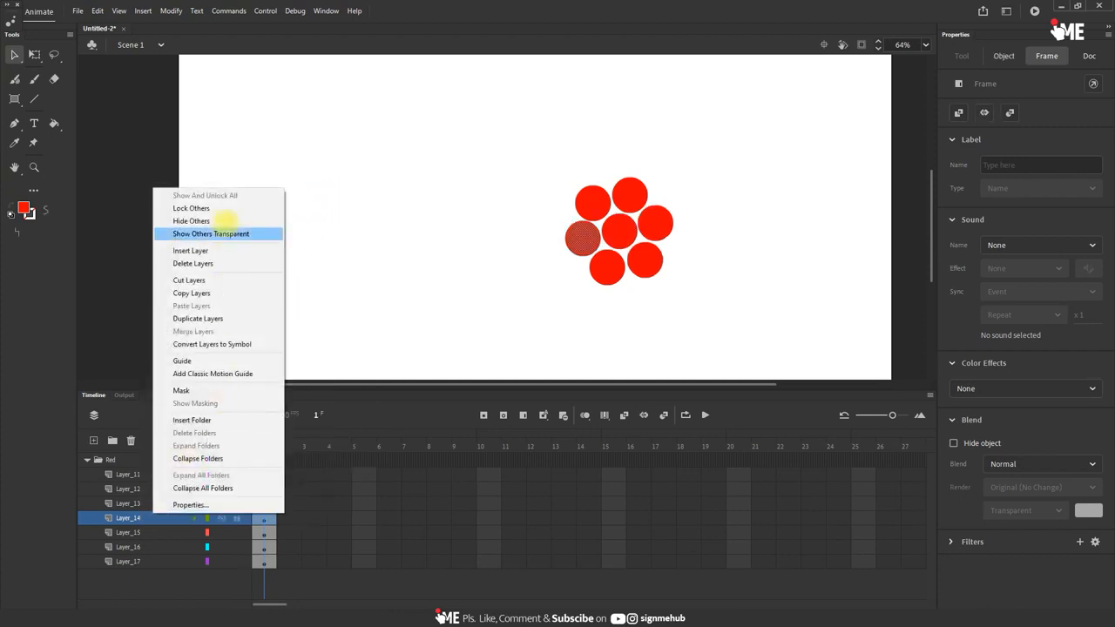
key(ctrl+z)
- Lock all layers other than Layer_14 and release them again with Show And Unlock All
right_click(160, 516)
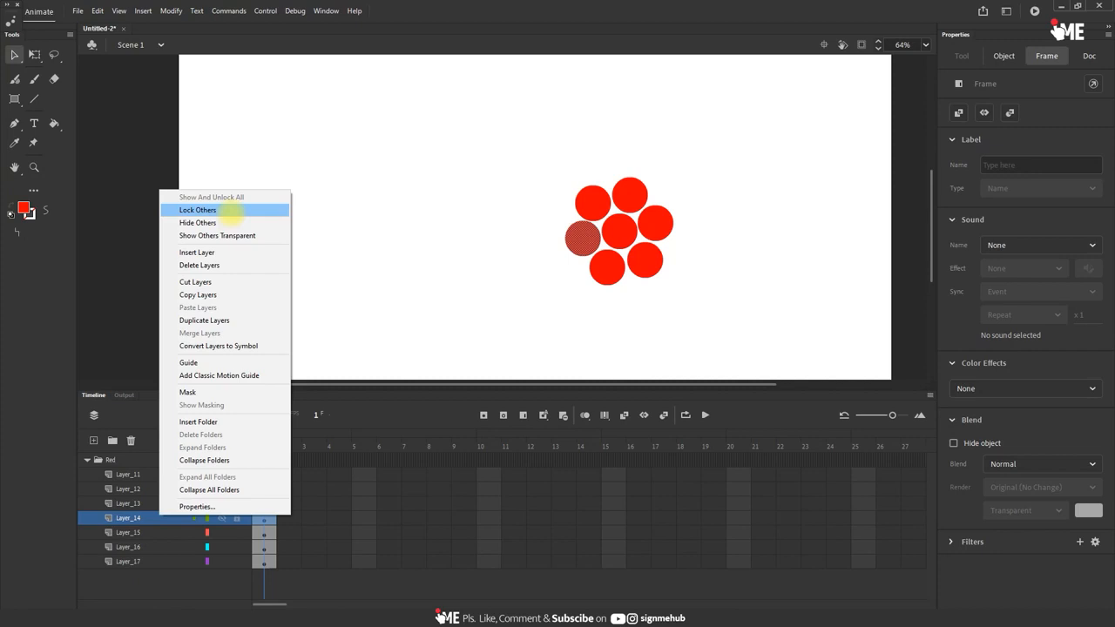
click(231, 210)
right_click(175, 518)
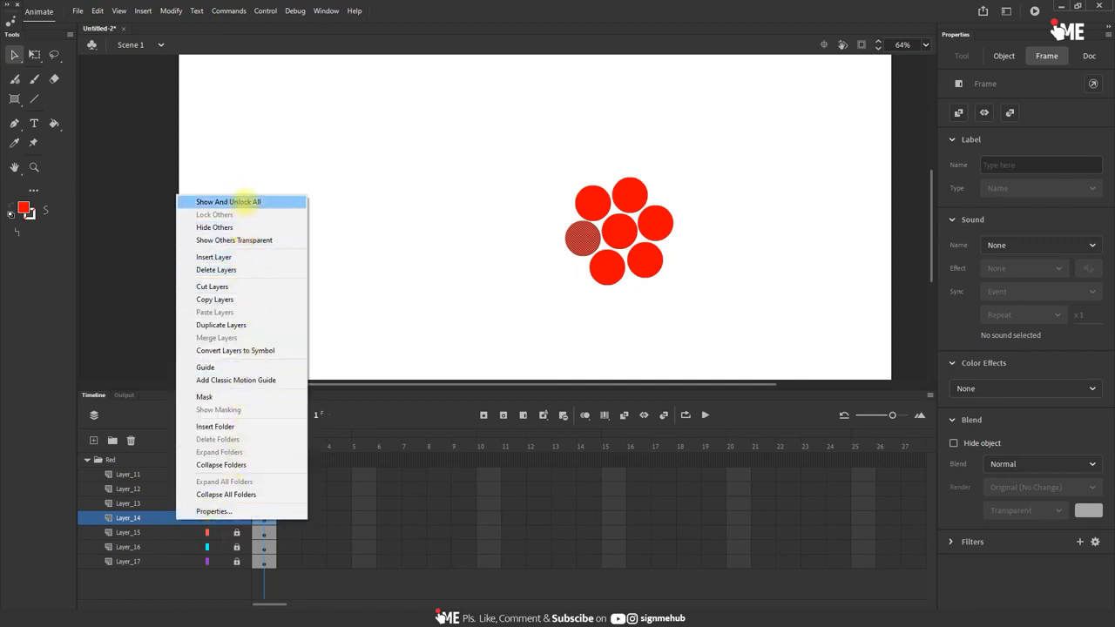
click(246, 201)
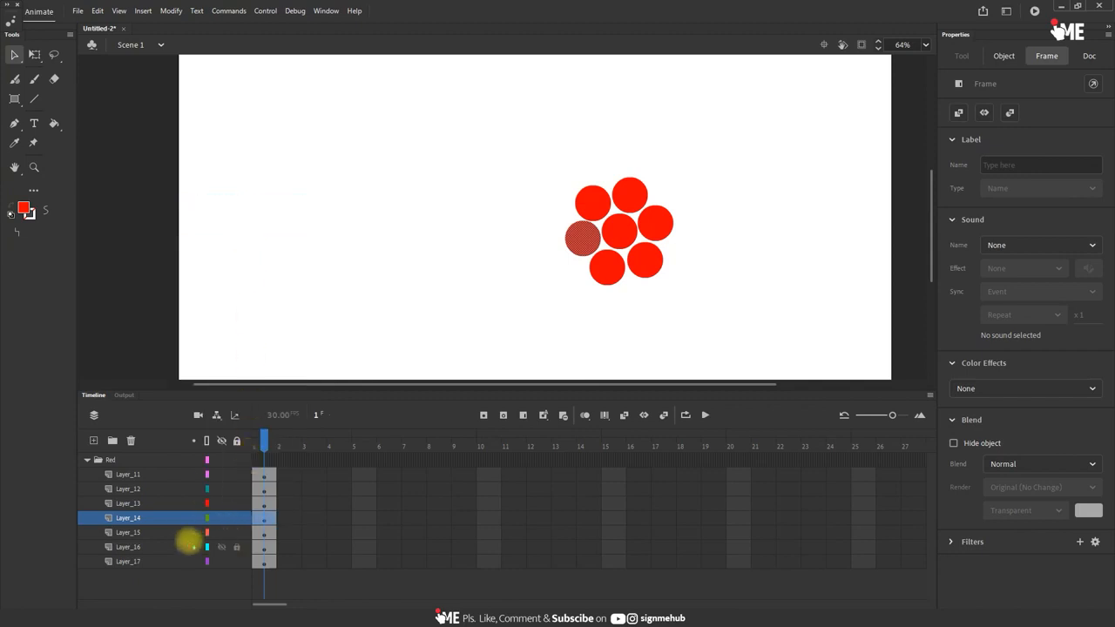
- Hide all layers other than Layer_14 and bring them back with Show And Unlock All
right_click(176, 519)
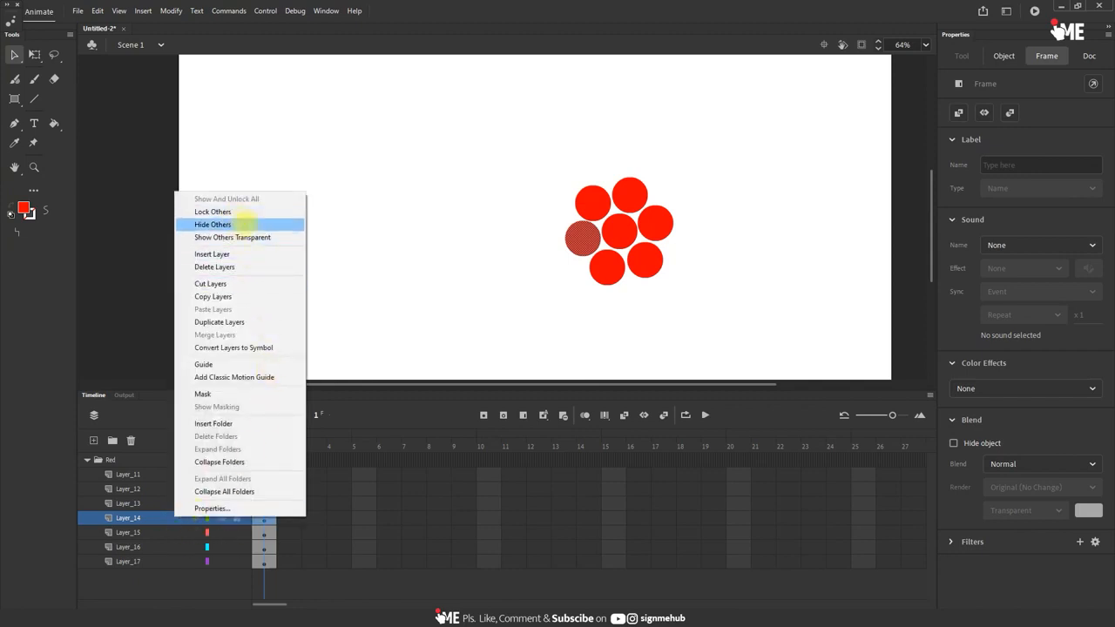
click(247, 224)
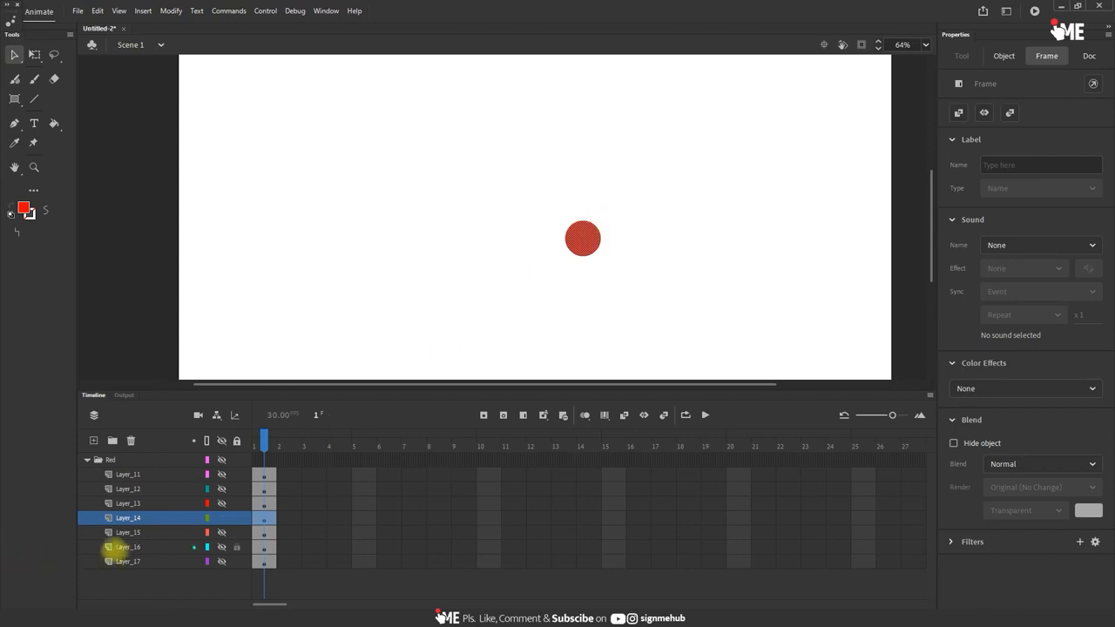
right_click(158, 516)
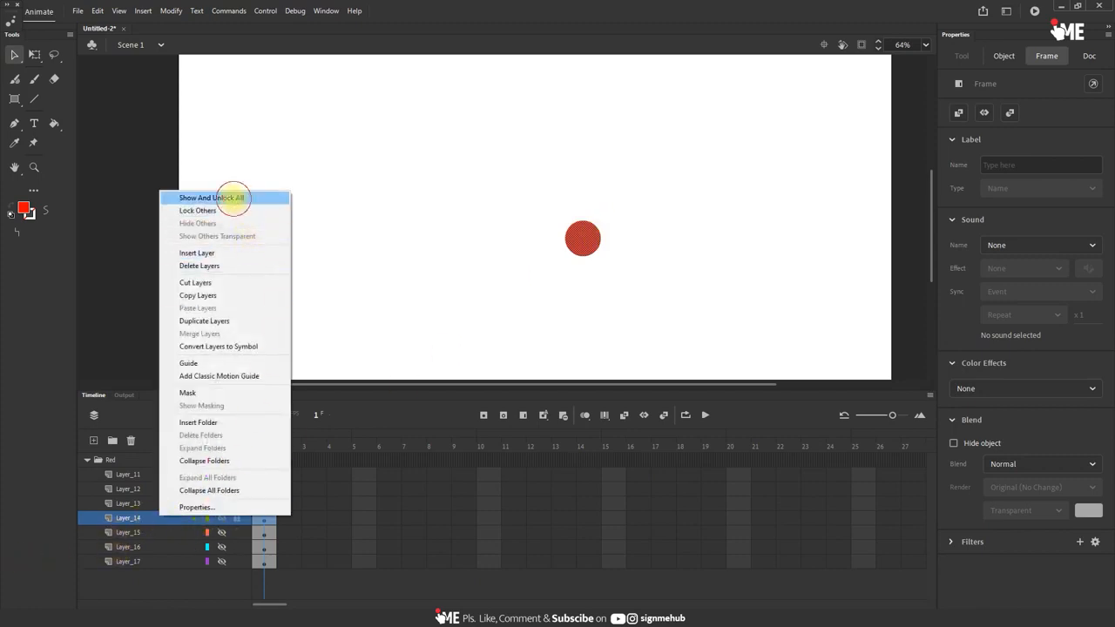
click(233, 197)
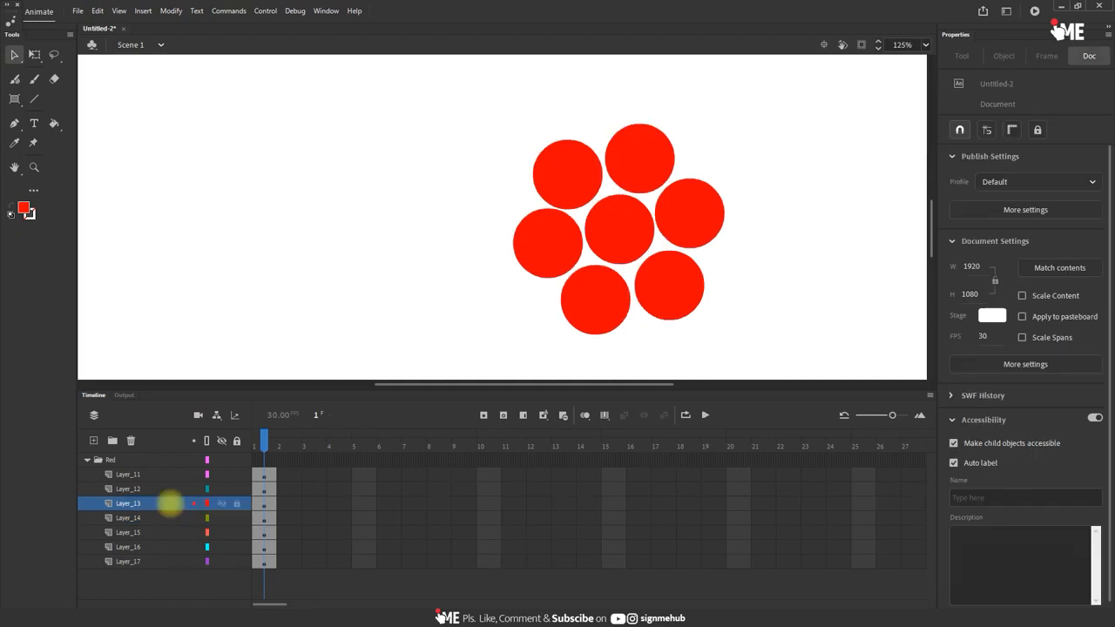
- Show all layers other than Layer_13 as transparent
right_click(170, 503)
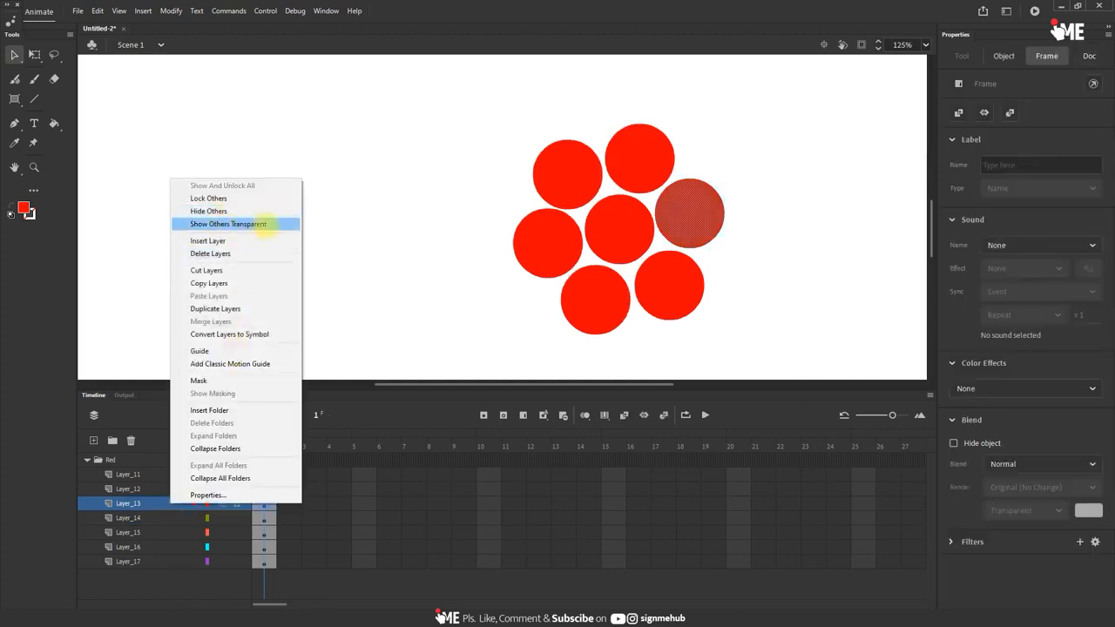
click(265, 225)
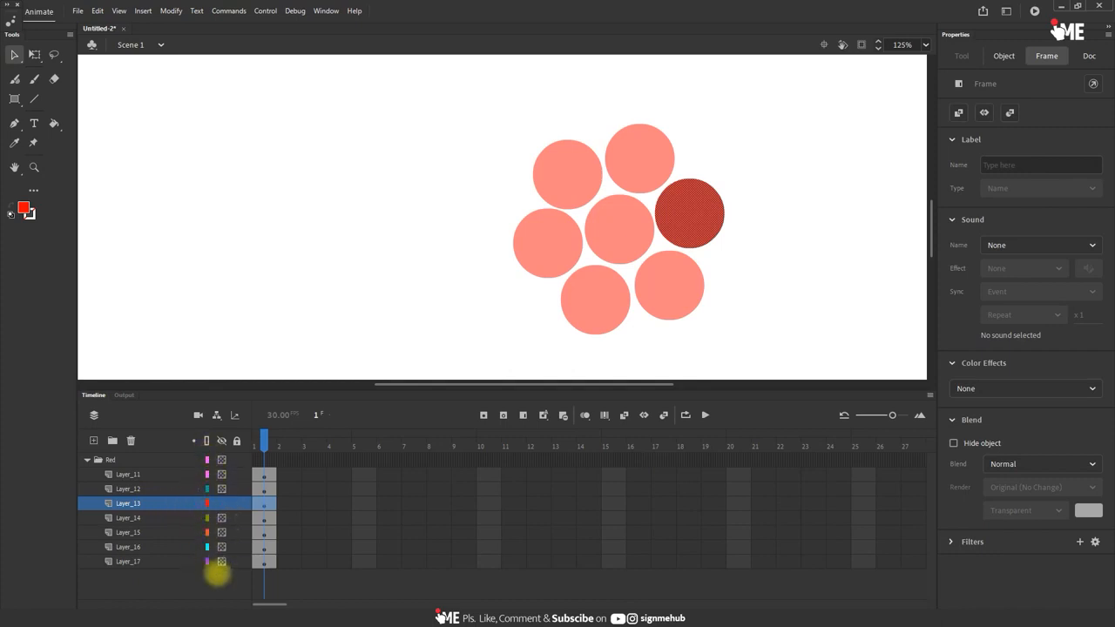
click(361, 283)
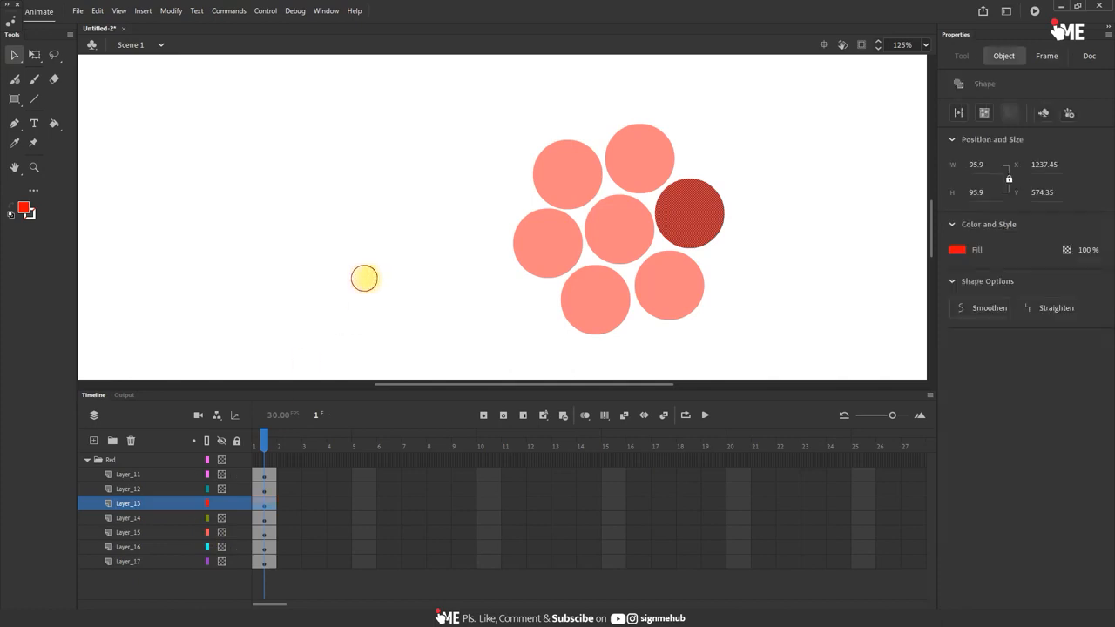
- Select the Red folder with all its layers and set their visibility to Visible in Layer Properties
click(149, 459)
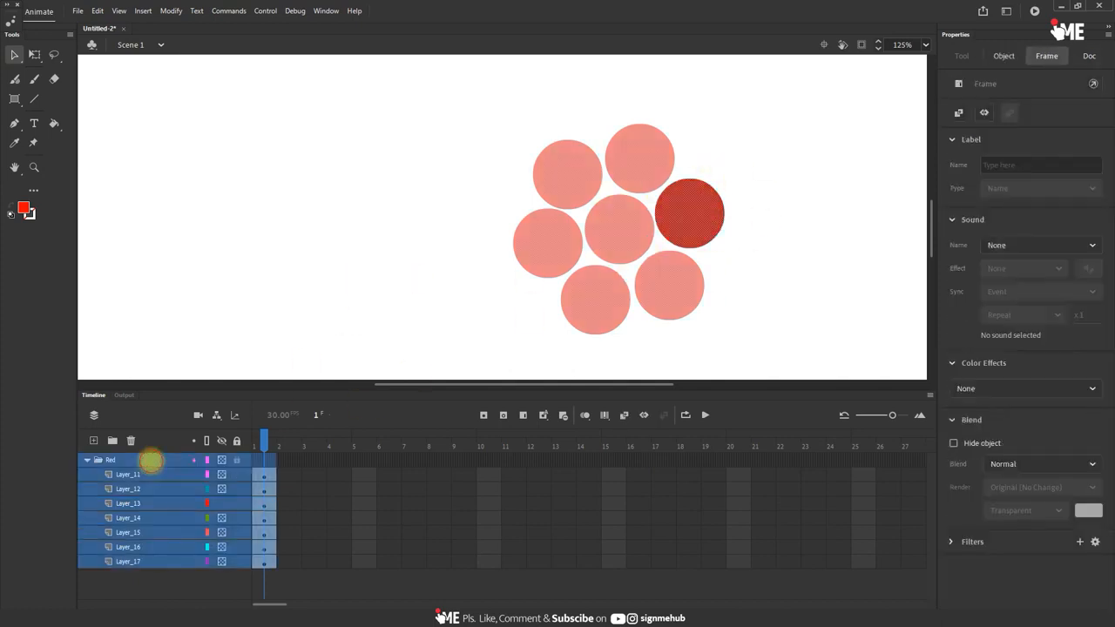
click(149, 459)
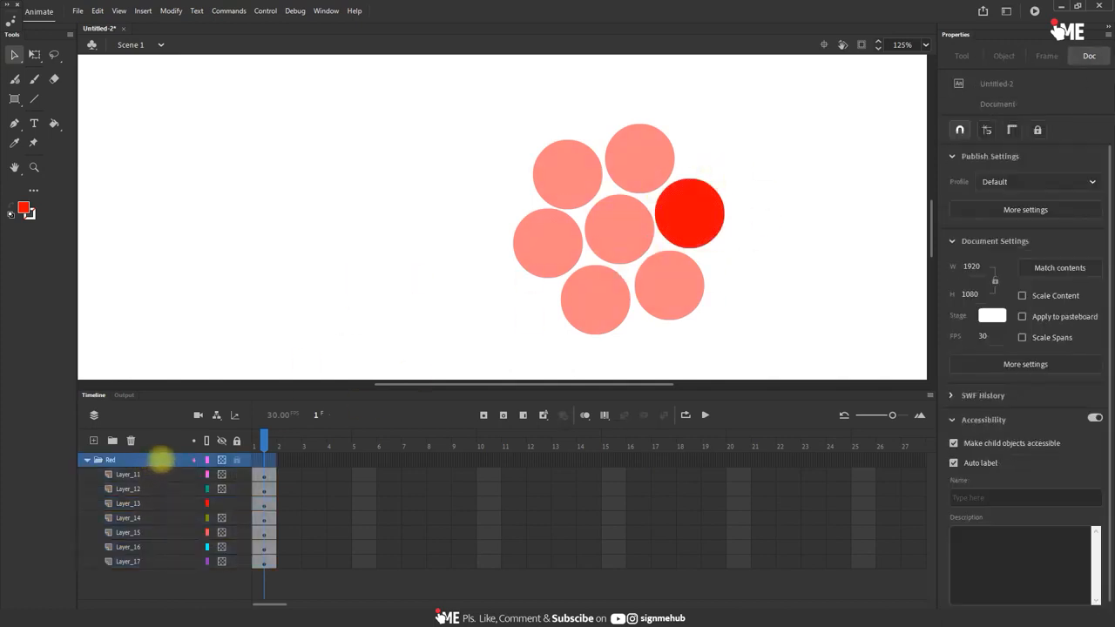
shift+click(162, 561)
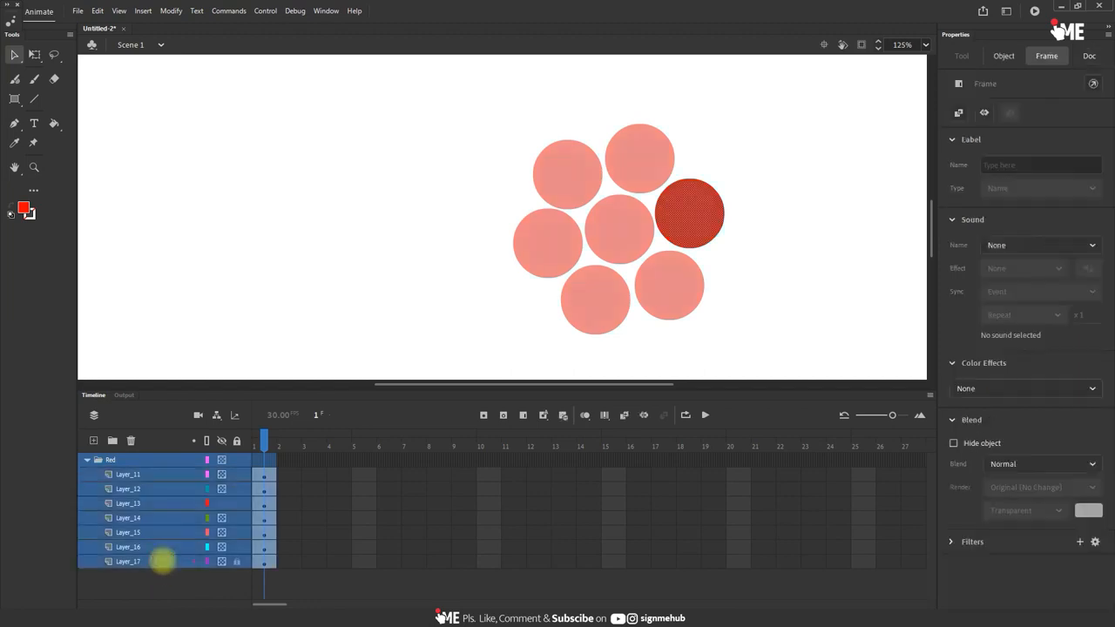
right_click(162, 560)
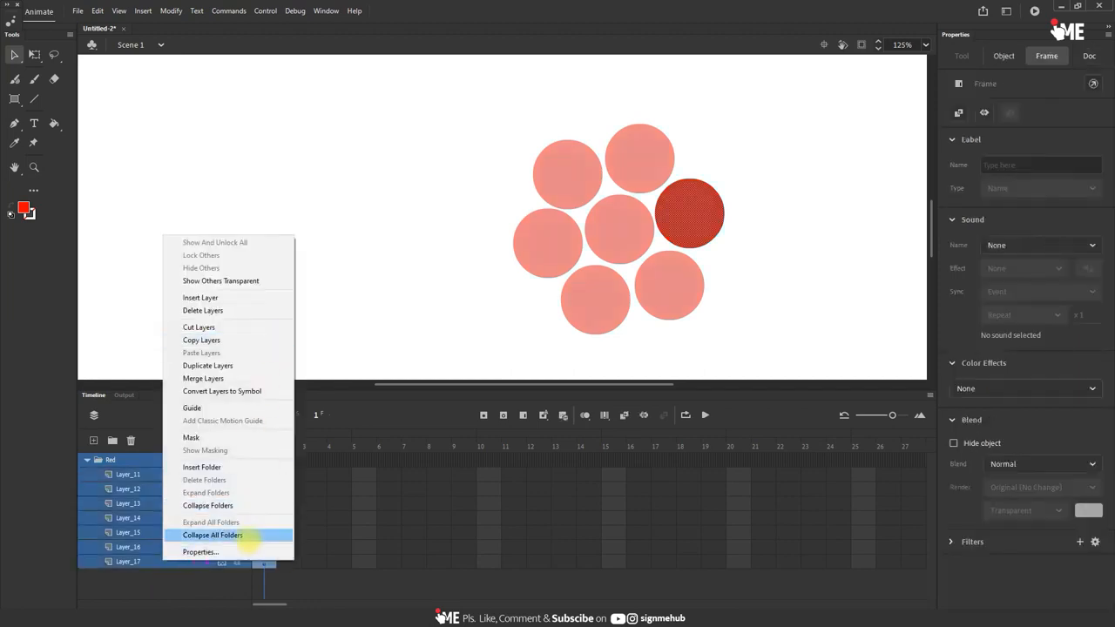
click(247, 551)
click(511, 251)
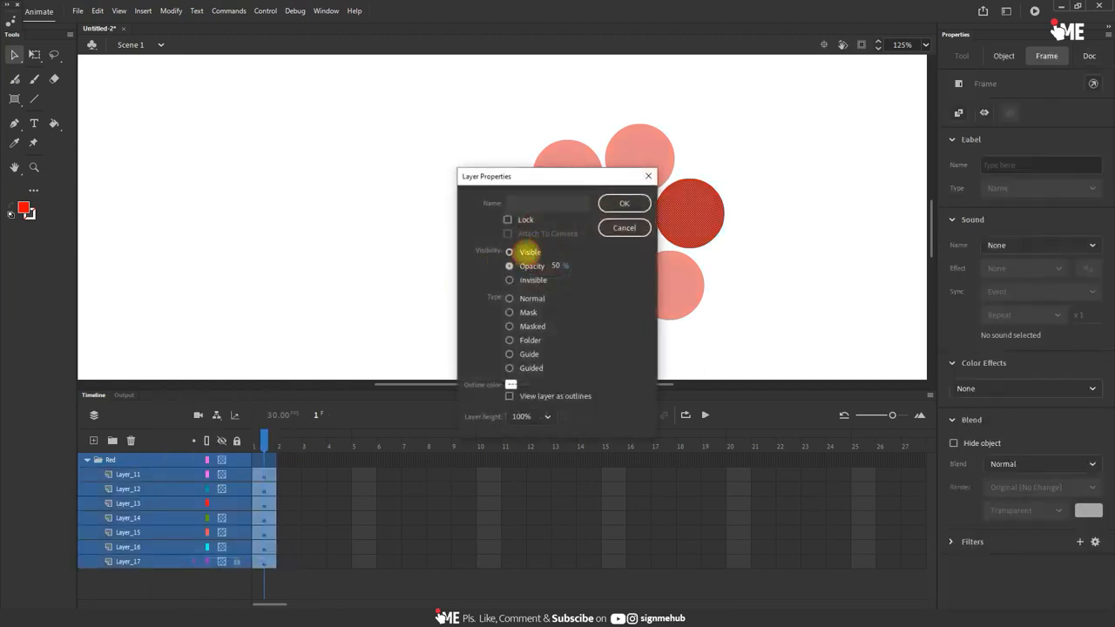
click(624, 204)
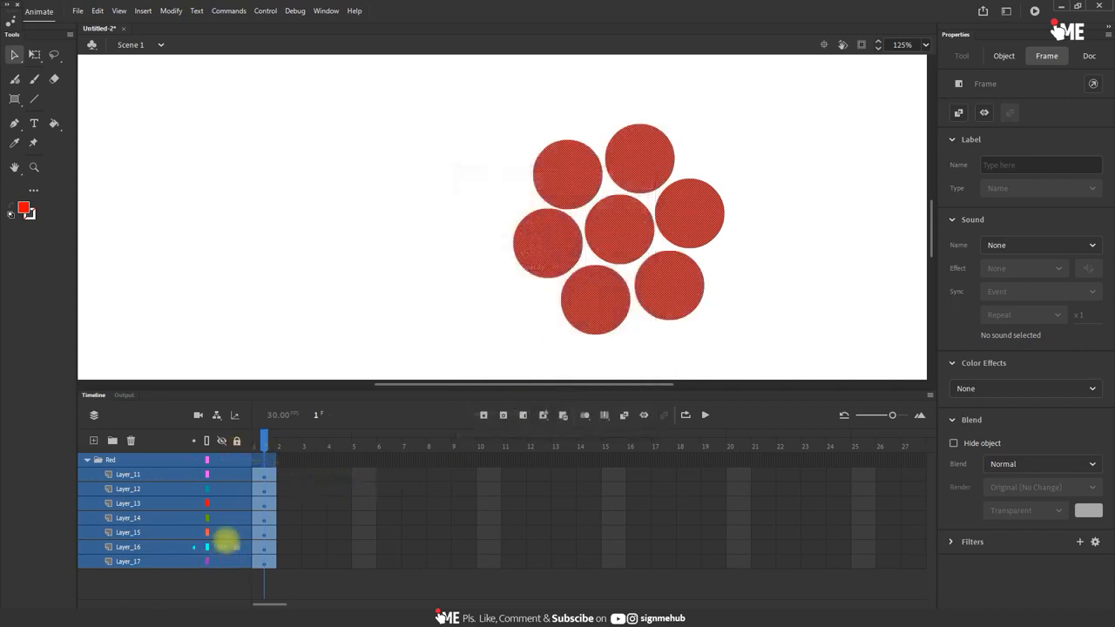
- Insert a new layer above Layer_12 and delete that new layer again
click(165, 490)
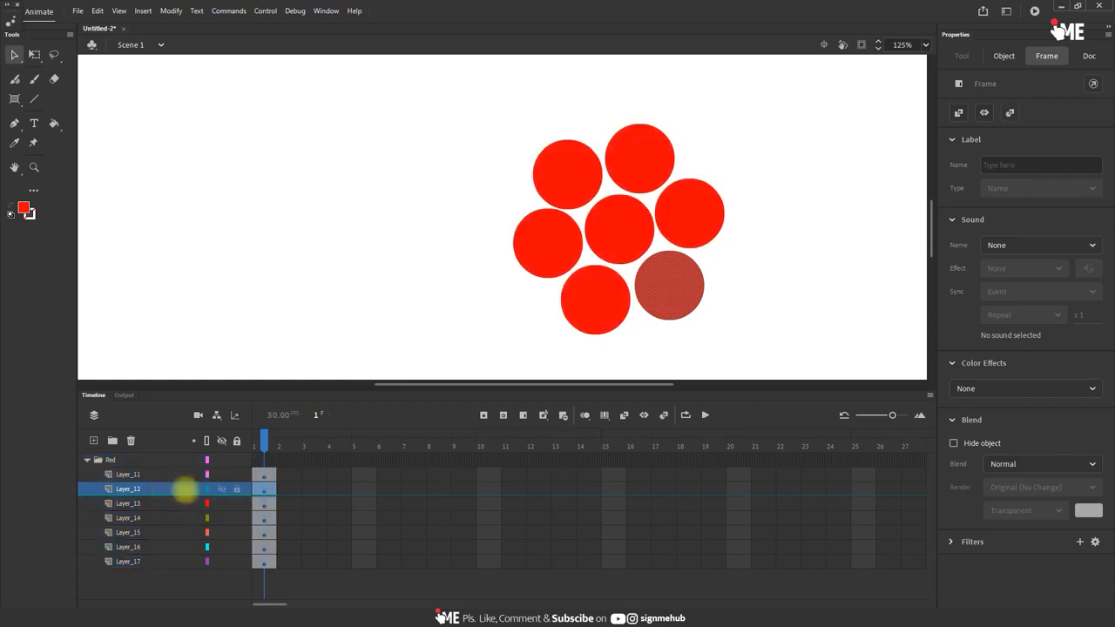
right_click(172, 489)
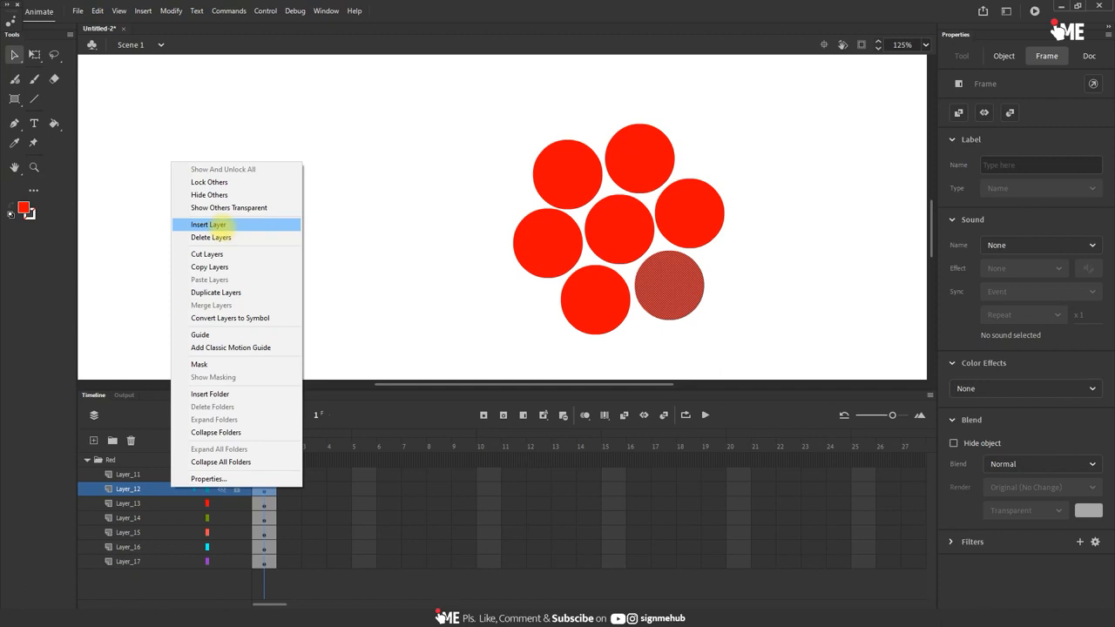
click(216, 225)
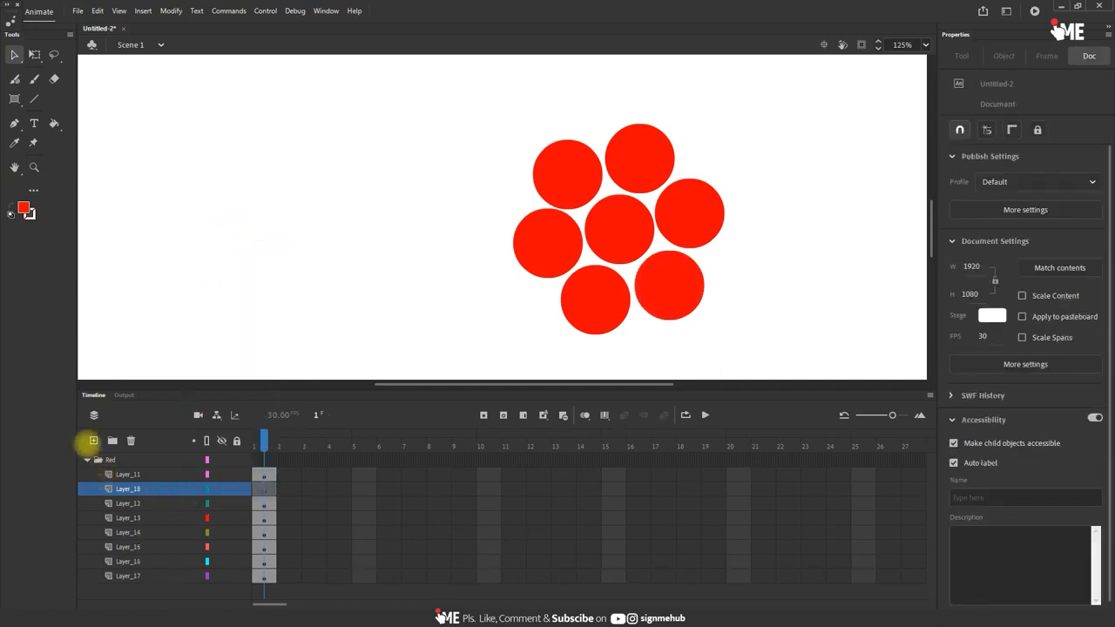
right_click(150, 488)
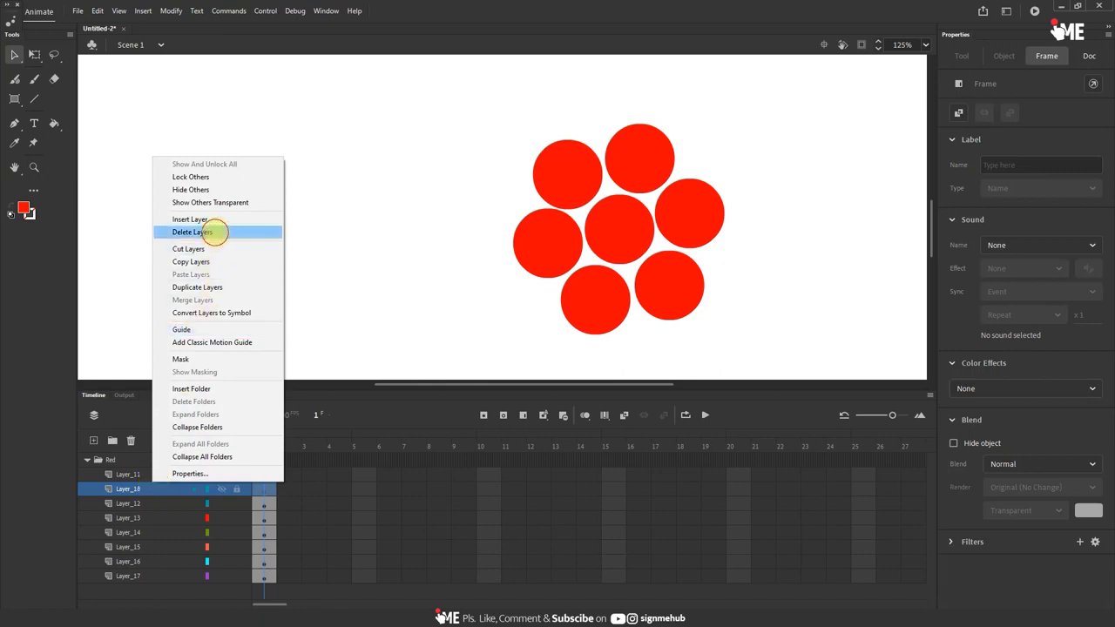
click(215, 232)
- Cut Layer_13 out of the Red folder
right_click(146, 488)
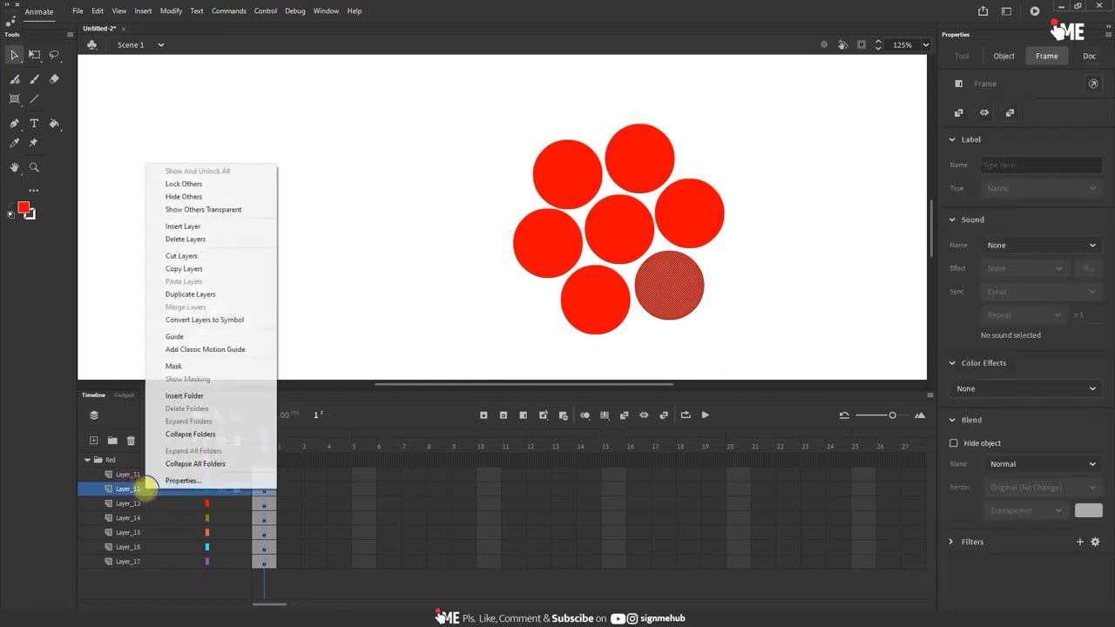
key(Escape)
right_click(128, 503)
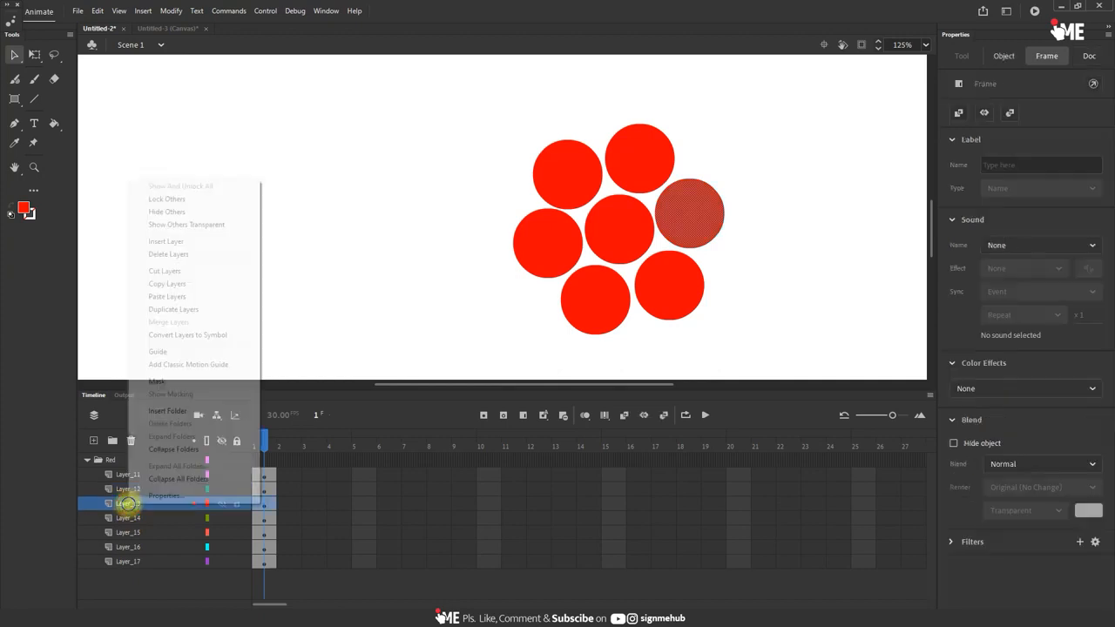
click(206, 272)
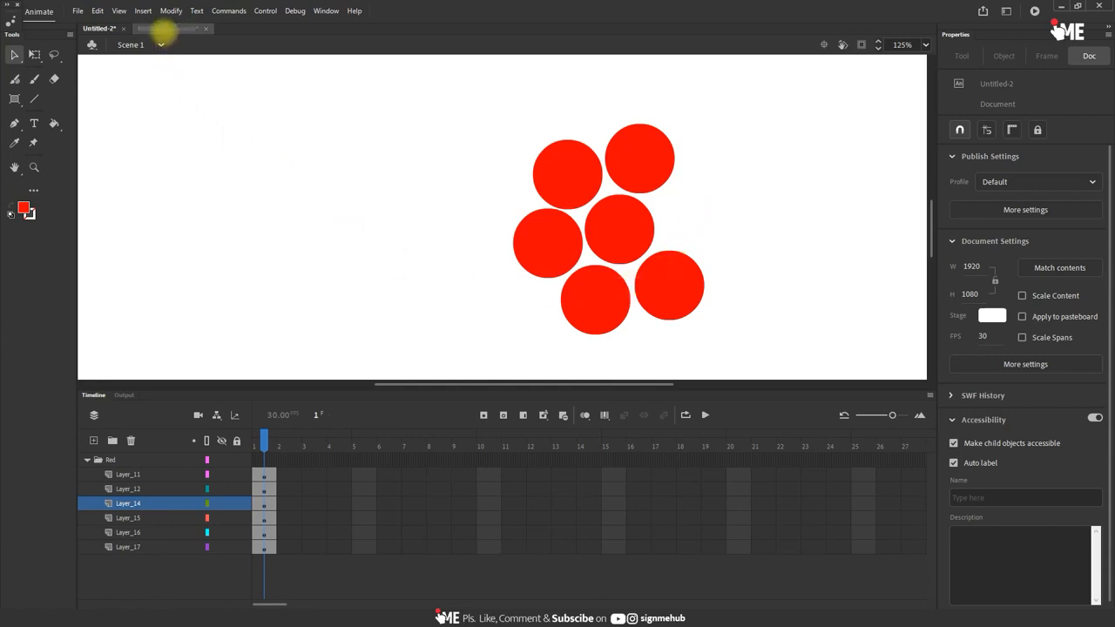
- Paste Layer_13 above Layer_1 in the Untitled-3 (Canvas) document and place its circle beside the existing one, at about X 481, Y 302
click(163, 29)
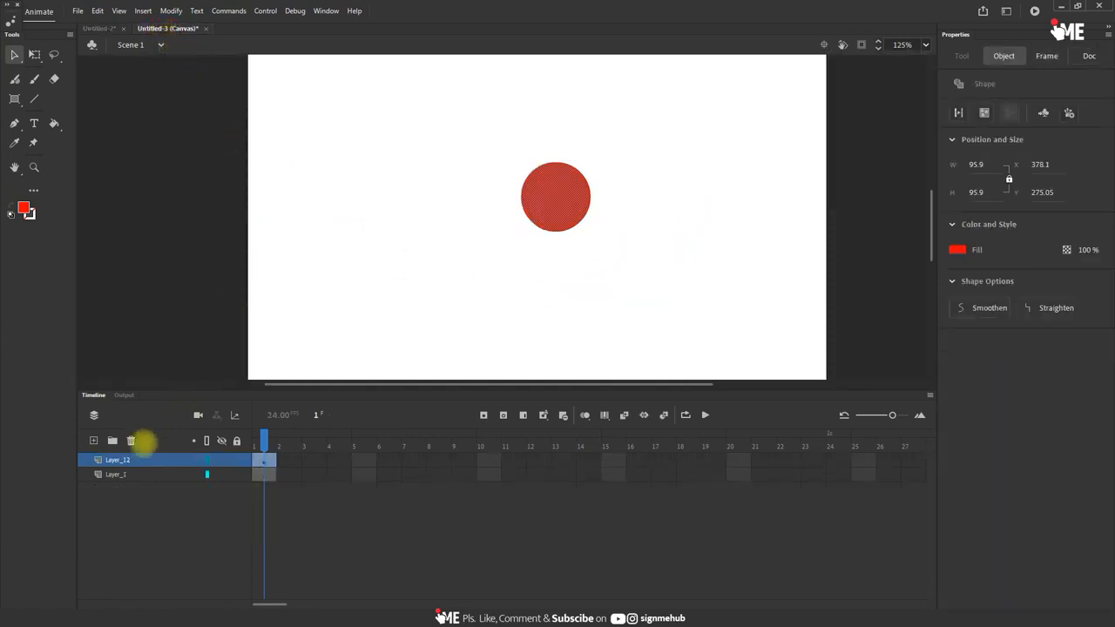
click(135, 509)
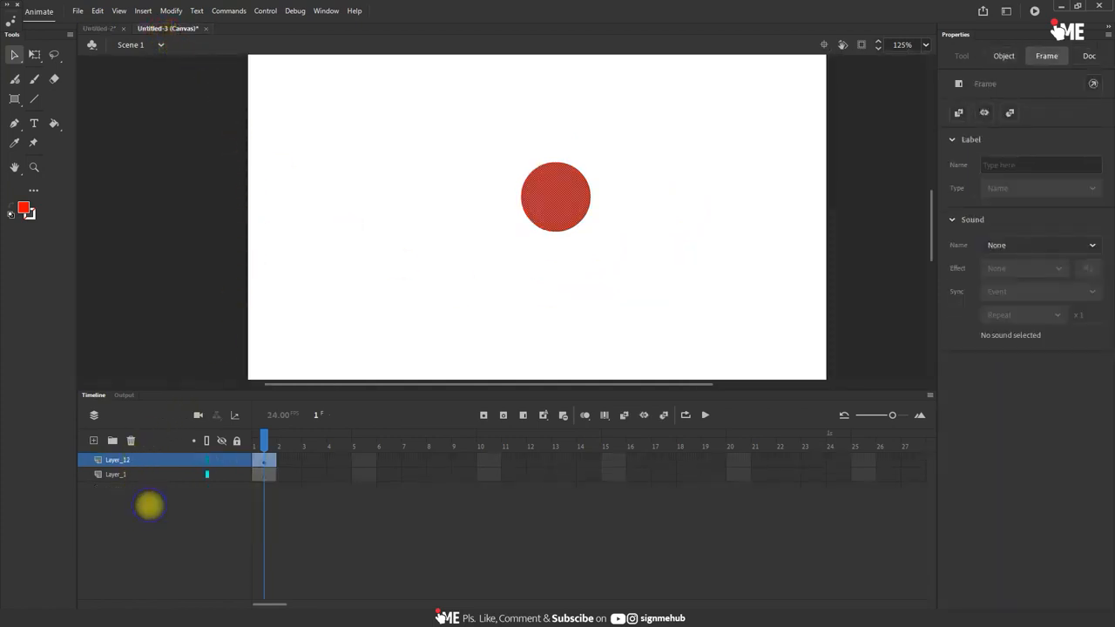
right_click(142, 474)
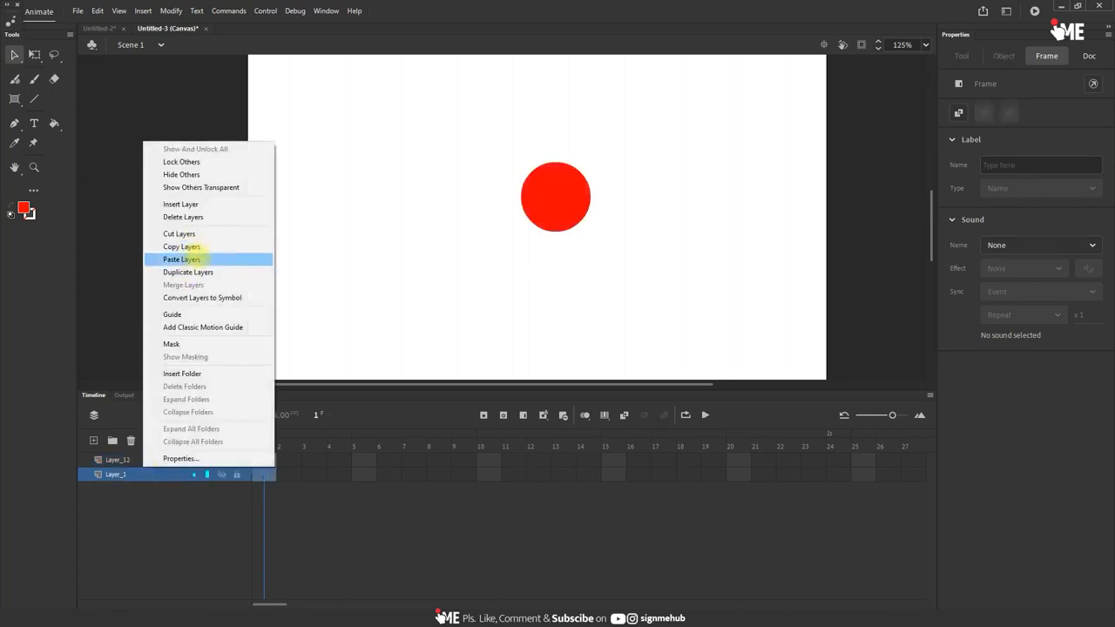
click(195, 260)
drag(728, 307, 513, 224)
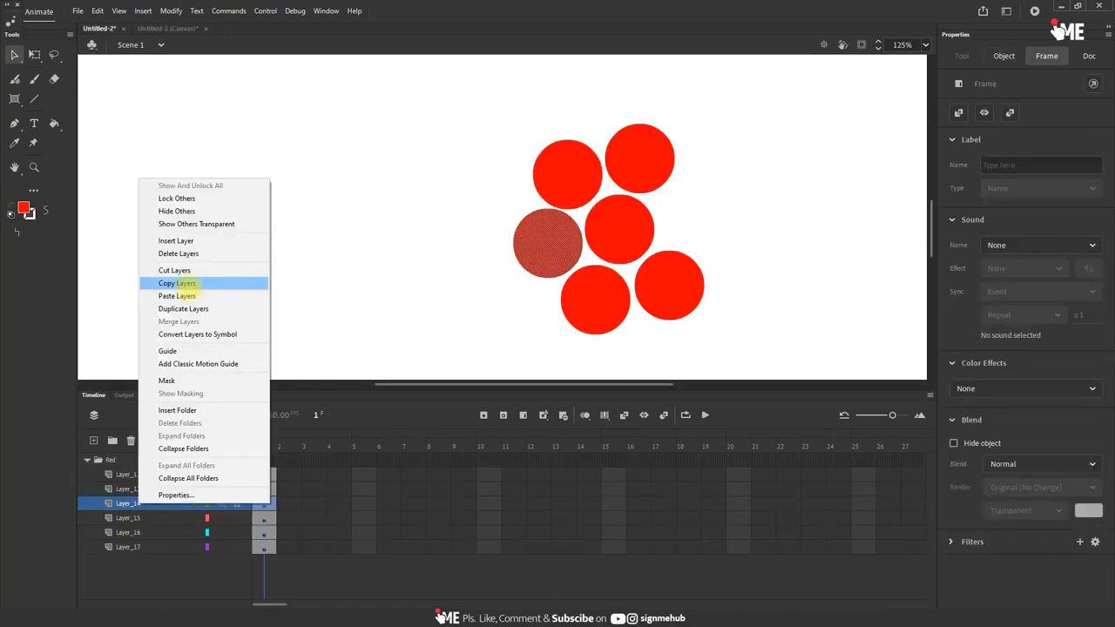
- Copy Layer_14 from Untitled-2 to above Layer_1 in Untitled-3 (Canvas), and place its circle below the other two, at about X 415, Y 398
click(183, 283)
click(170, 28)
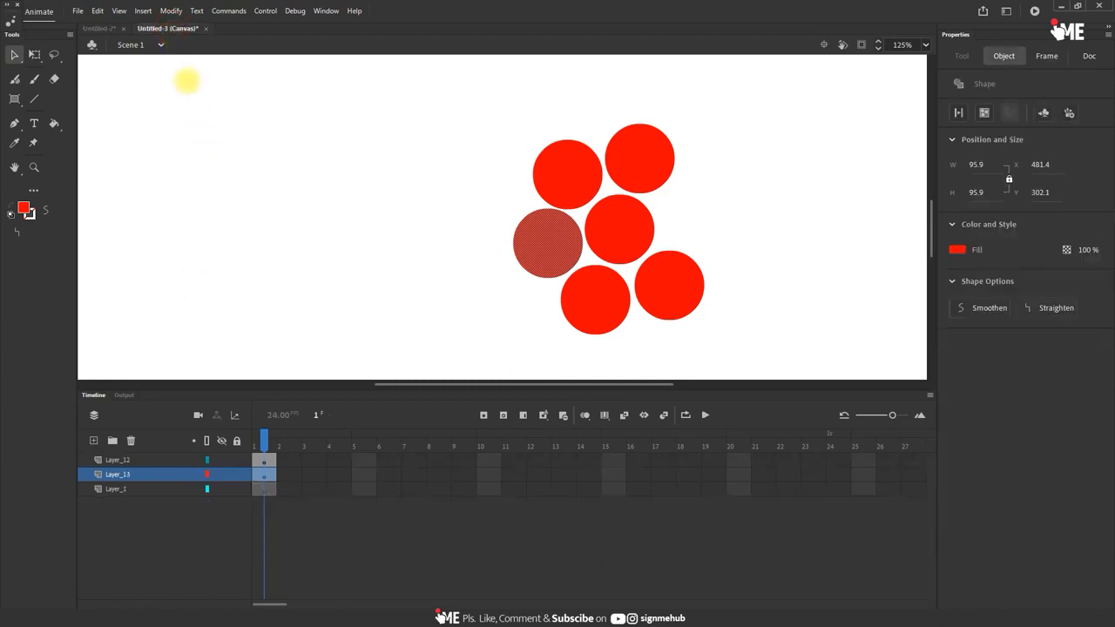
right_click(117, 489)
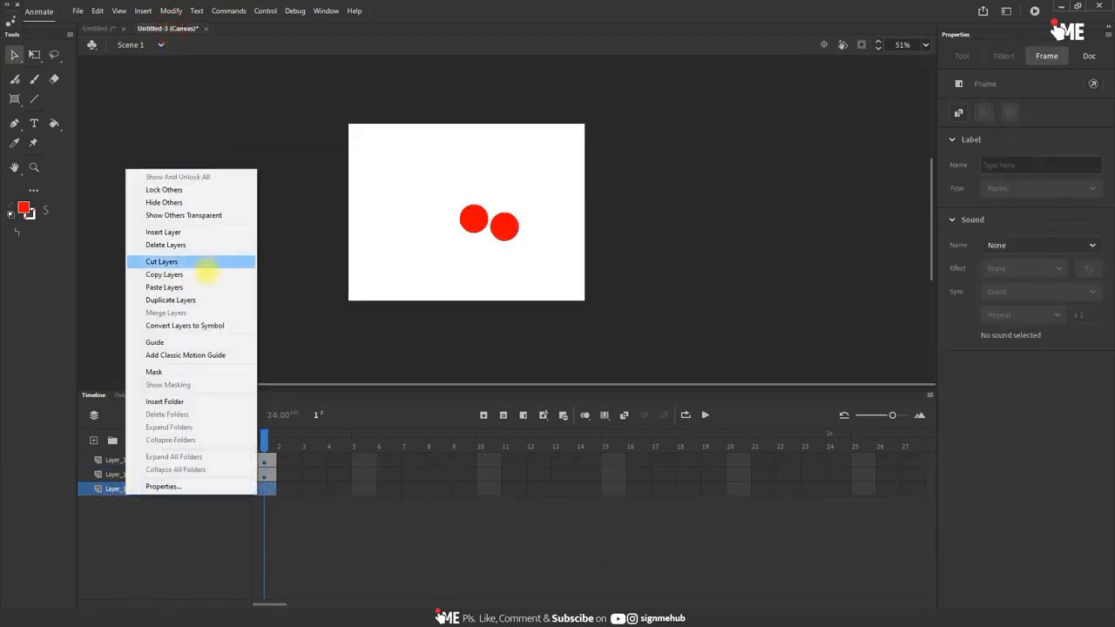
click(209, 286)
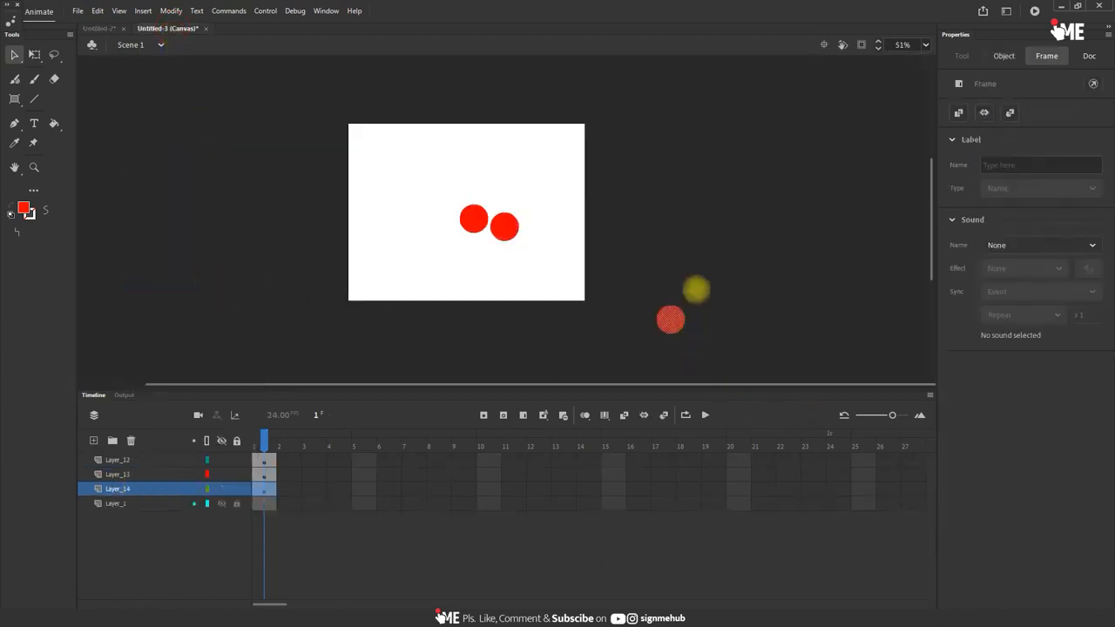
drag(669, 319, 479, 262)
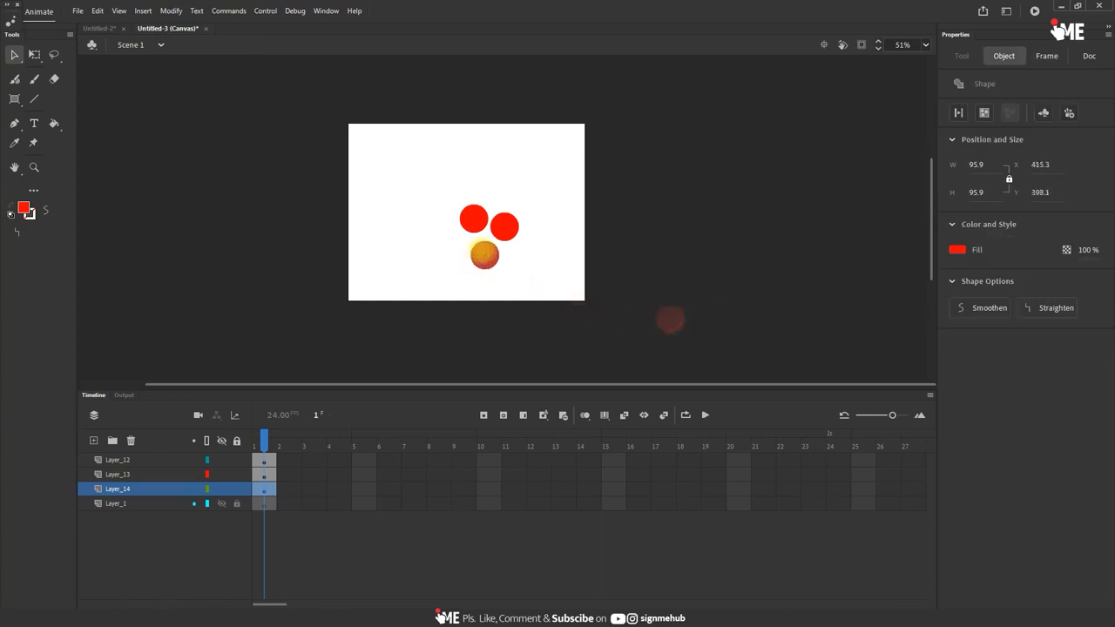
- Duplicate Layer_14 in the Untitled-3 (Canvas) timeline
right_click(165, 488)
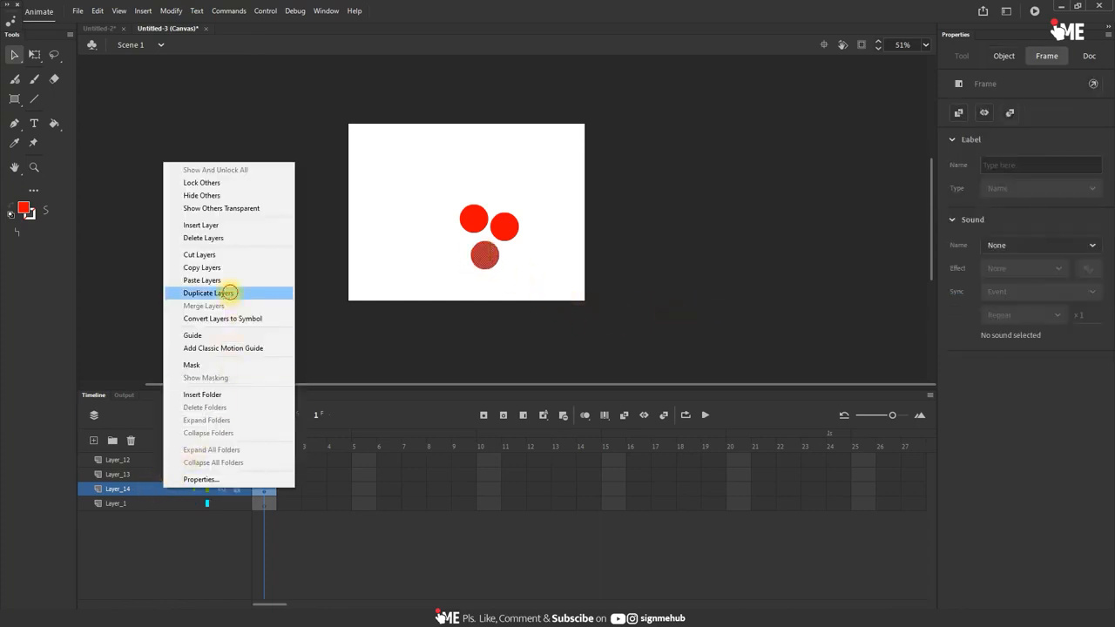
click(229, 293)
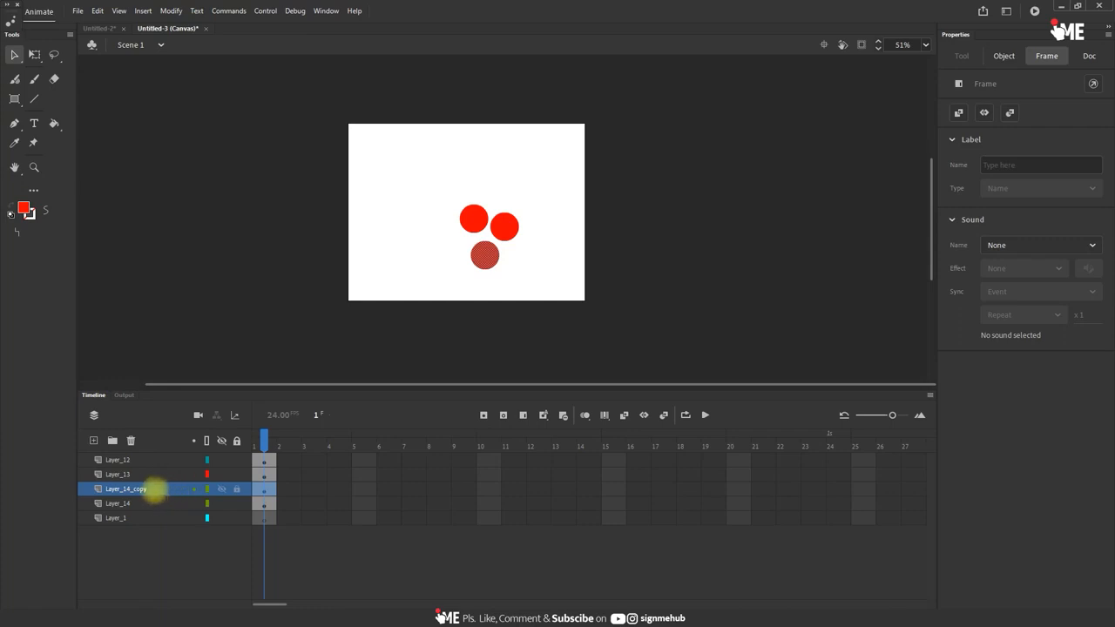
right_click(150, 492)
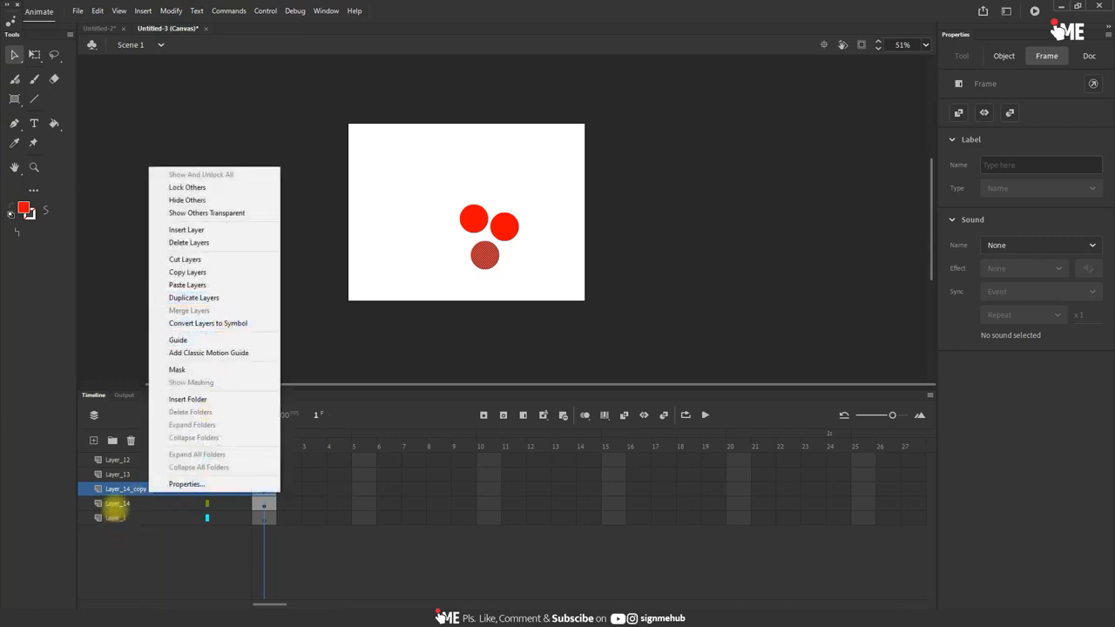
- Try to merge Layer_13, Layer_14_copy, Layer_14 and Layer_1, and to convert Layer_13 to a symbol
click(119, 474)
shift+click(125, 515)
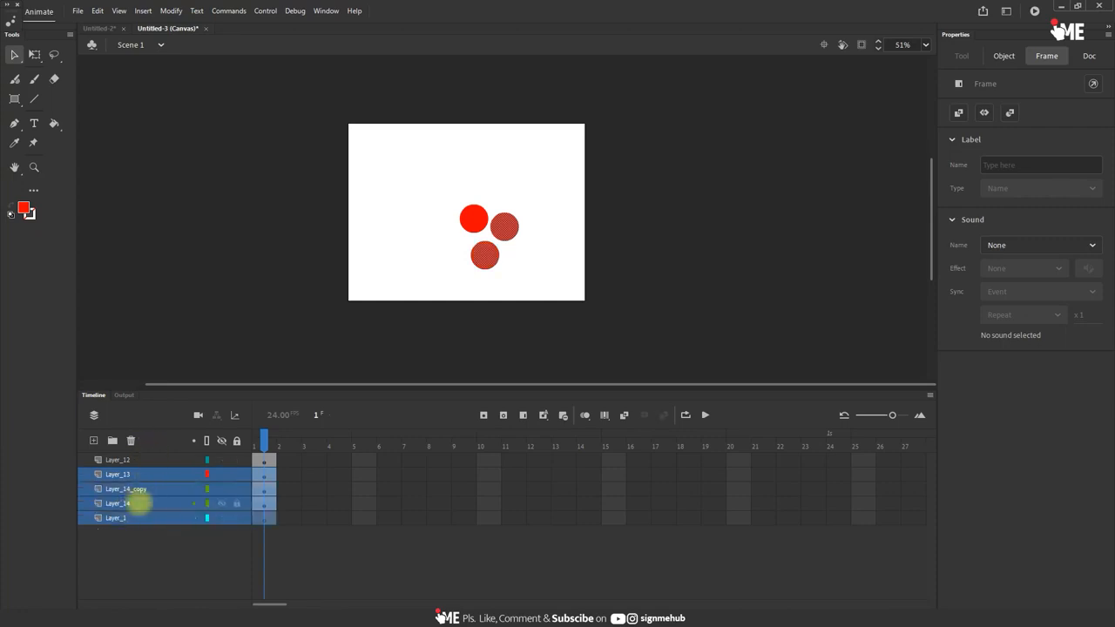
right_click(139, 503)
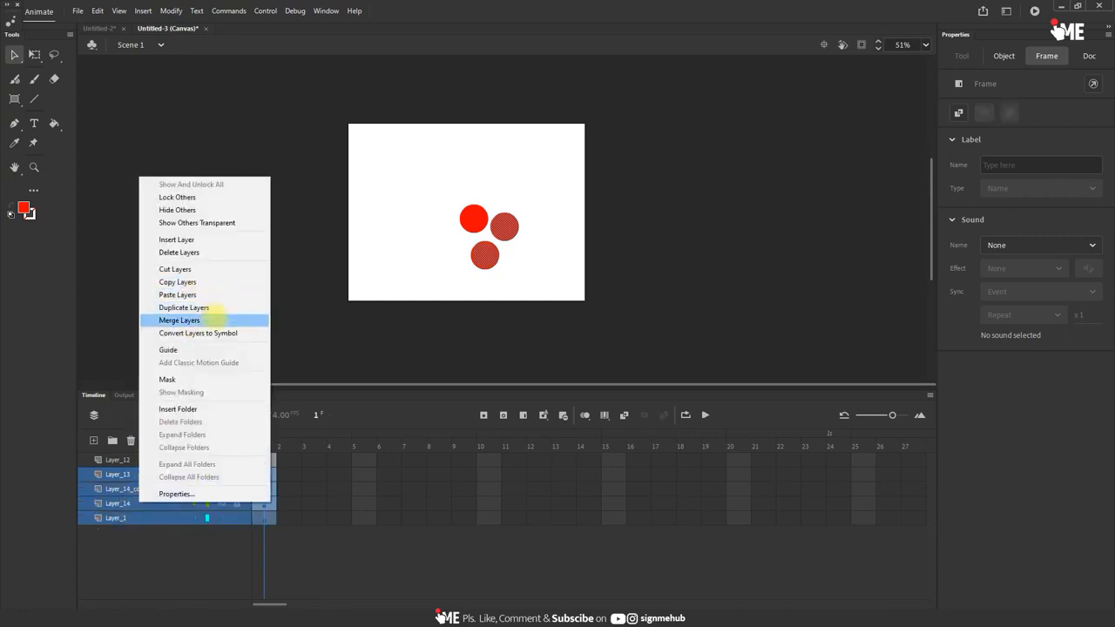
click(215, 319)
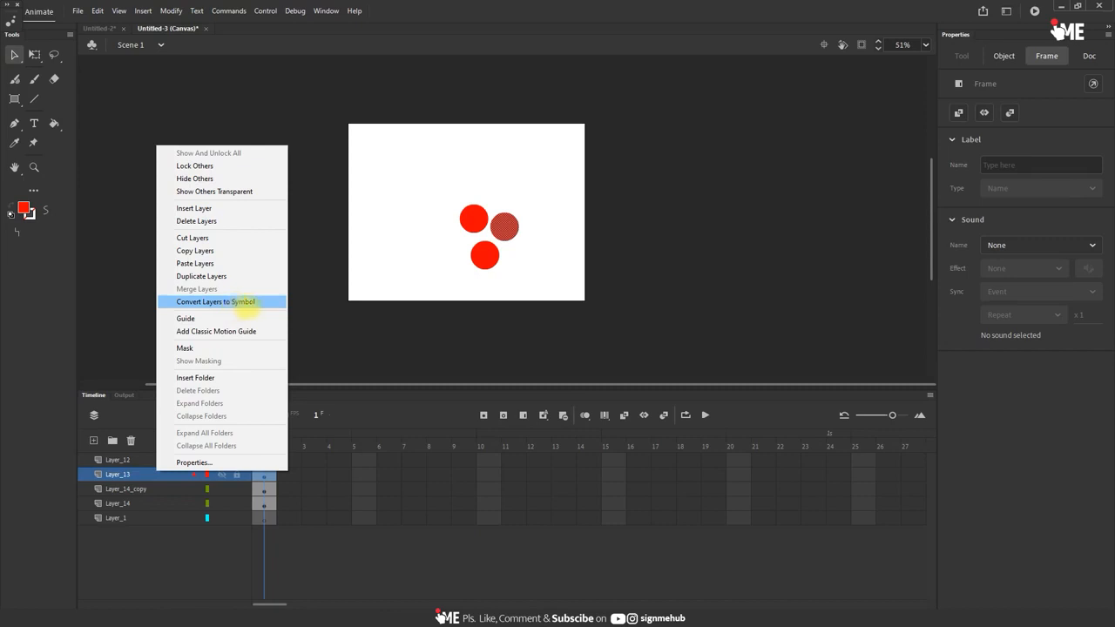
click(246, 302)
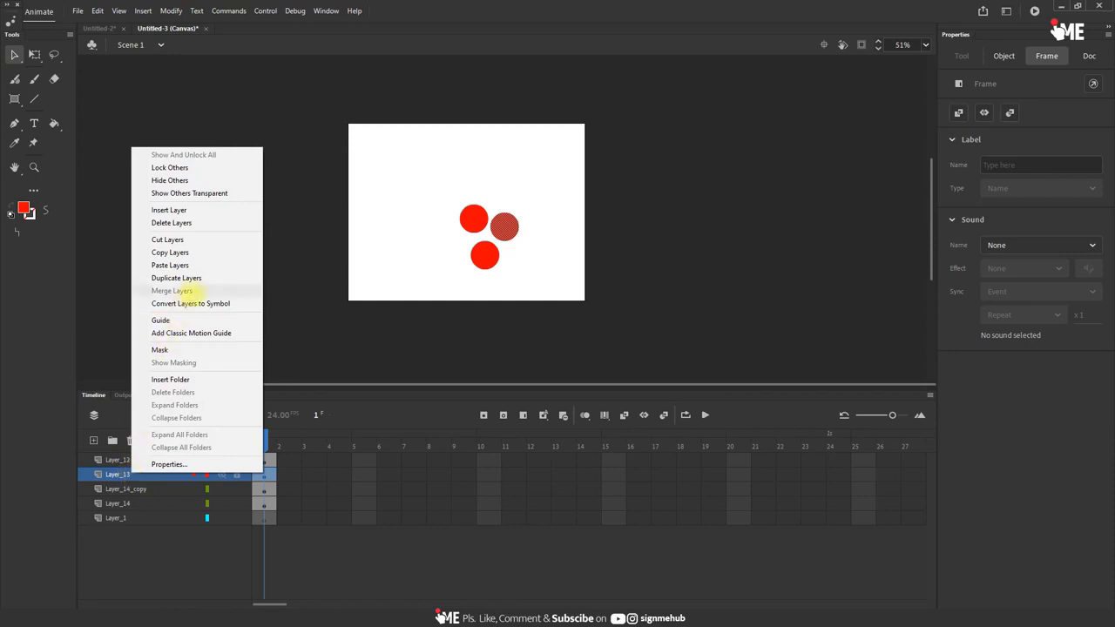
- Turn Layer_13 into a guide layer twice, undoing the change each time
click(207, 320)
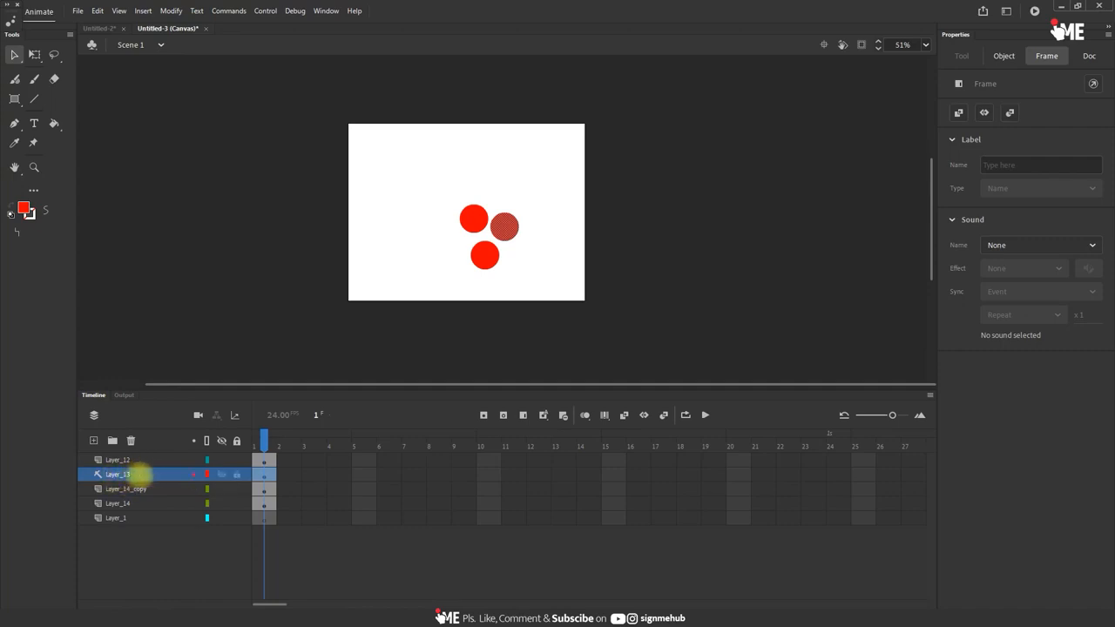
key(ctrl+z)
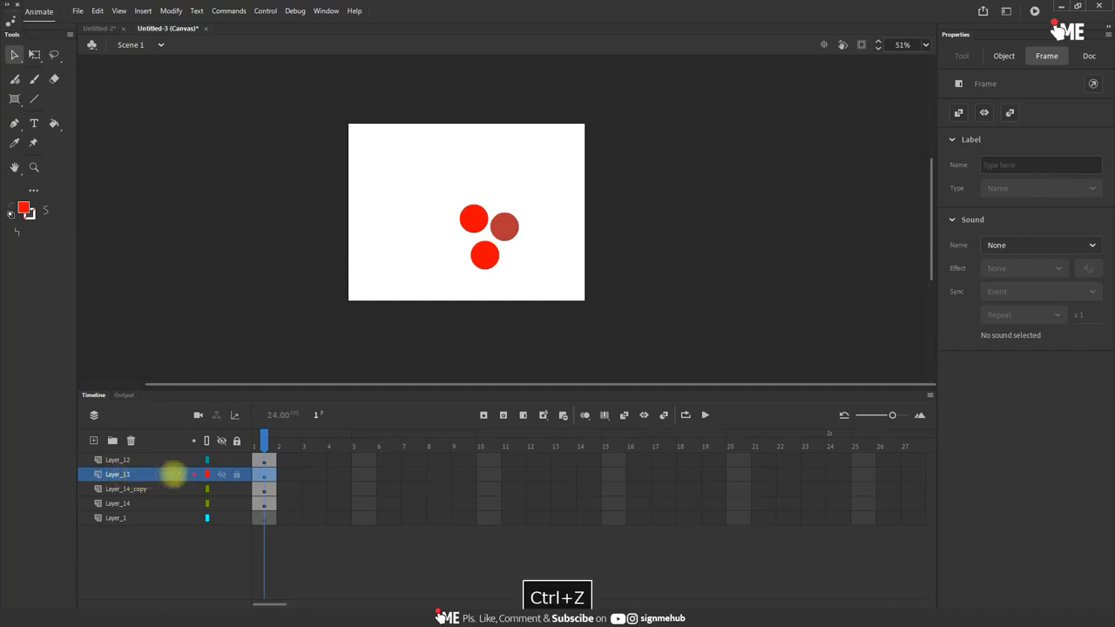
right_click(137, 471)
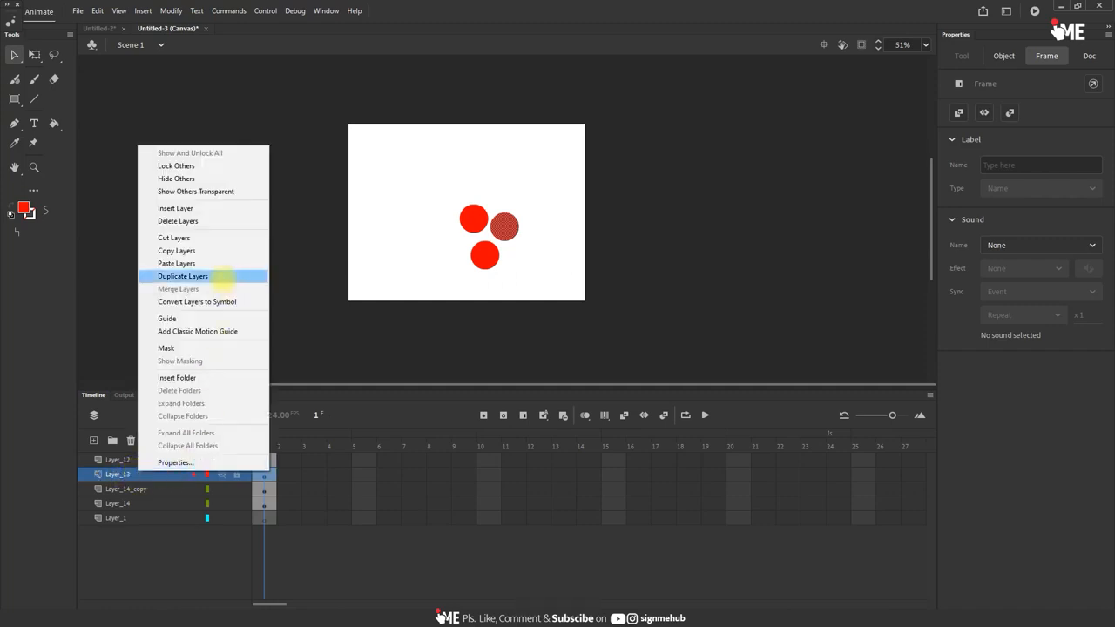
click(220, 319)
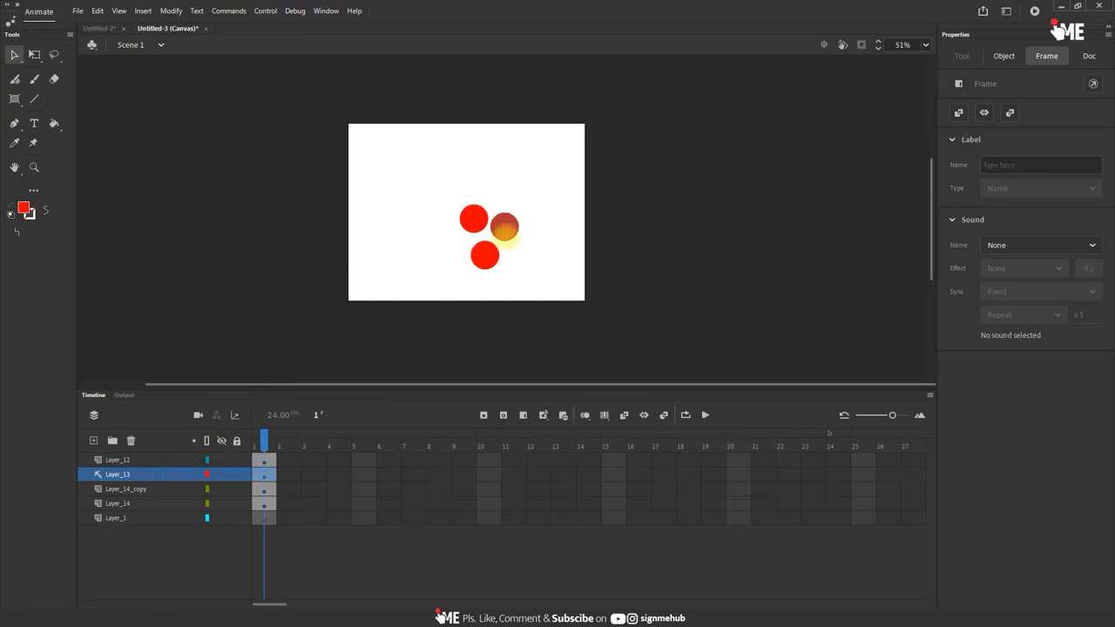
key(ctrl+z)
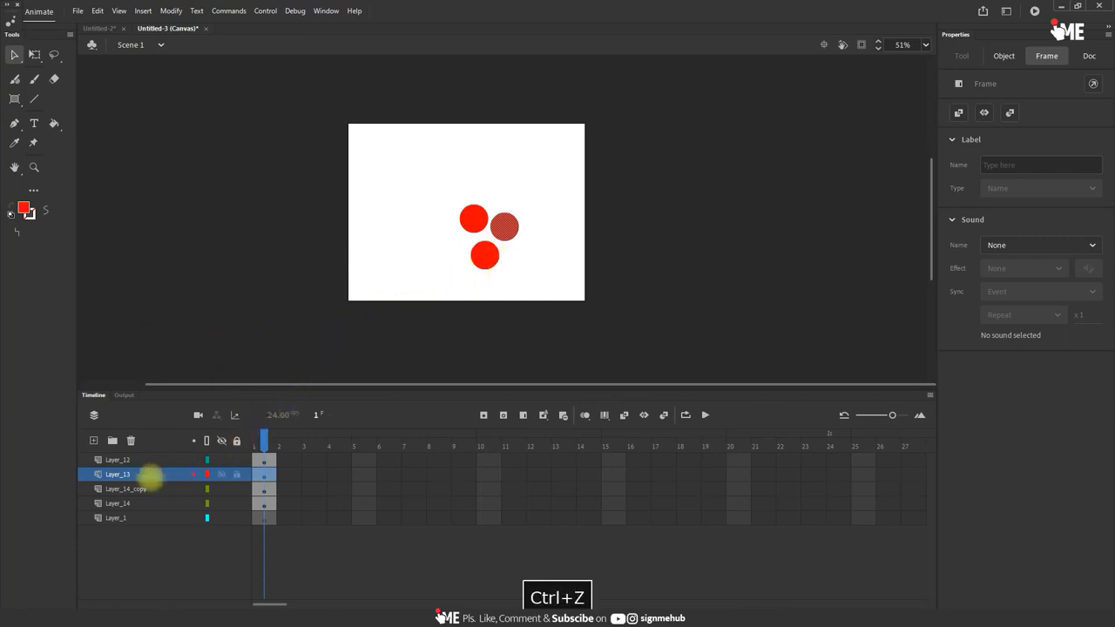
- Add a classic motion guide to Layer_13, and undo it
right_click(149, 475)
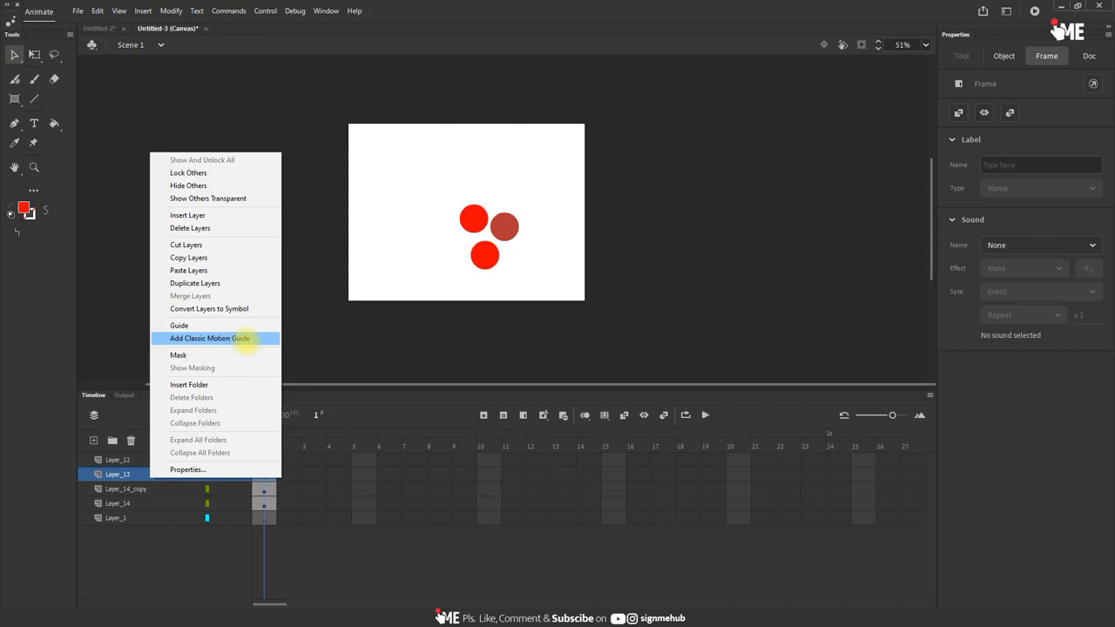
click(246, 339)
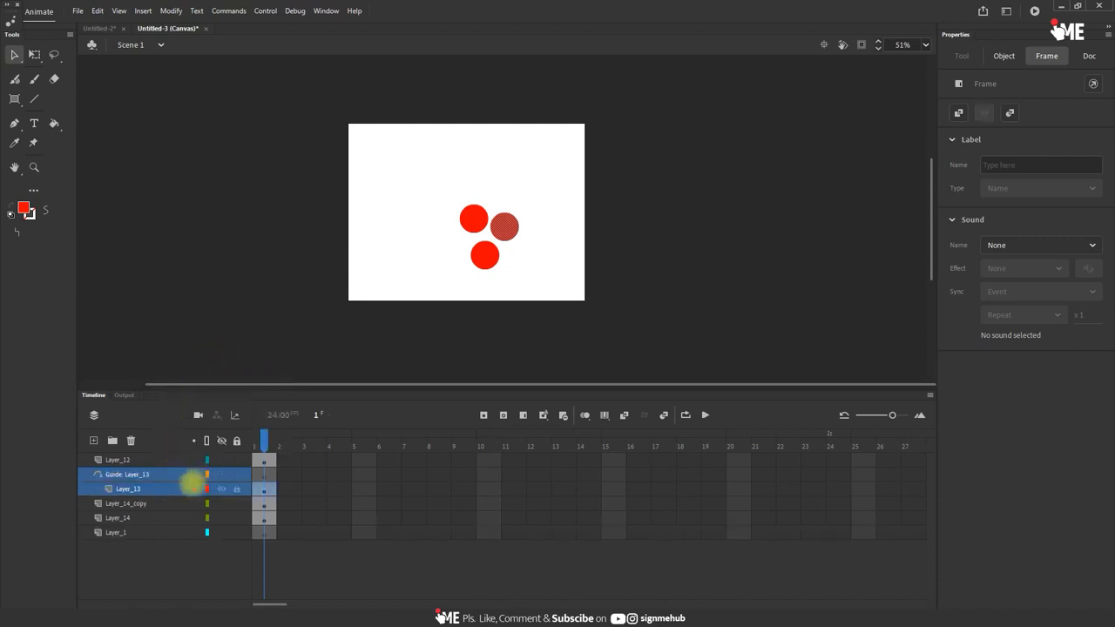
key(ctrl+z)
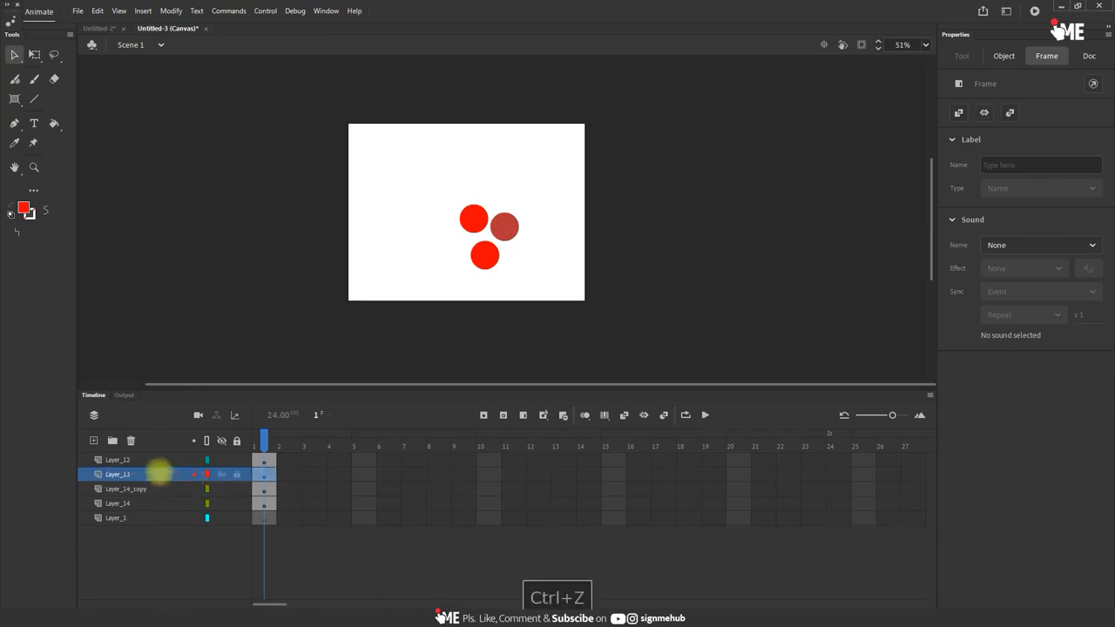
- Turn Layer_13 into a mask layer over Layer_14_copy
right_click(160, 473)
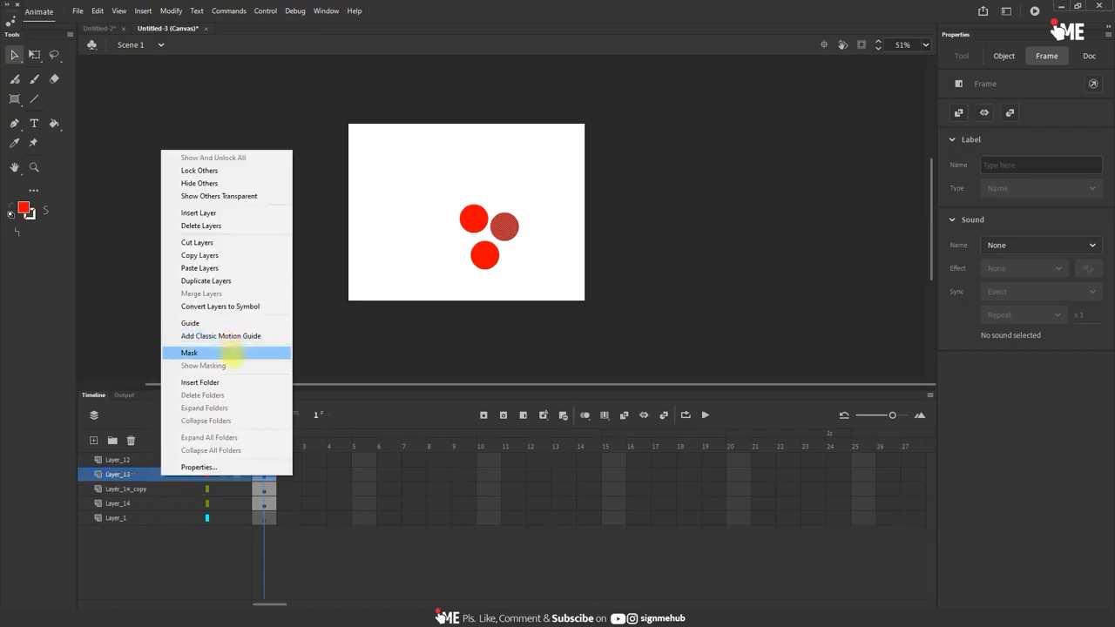
click(232, 353)
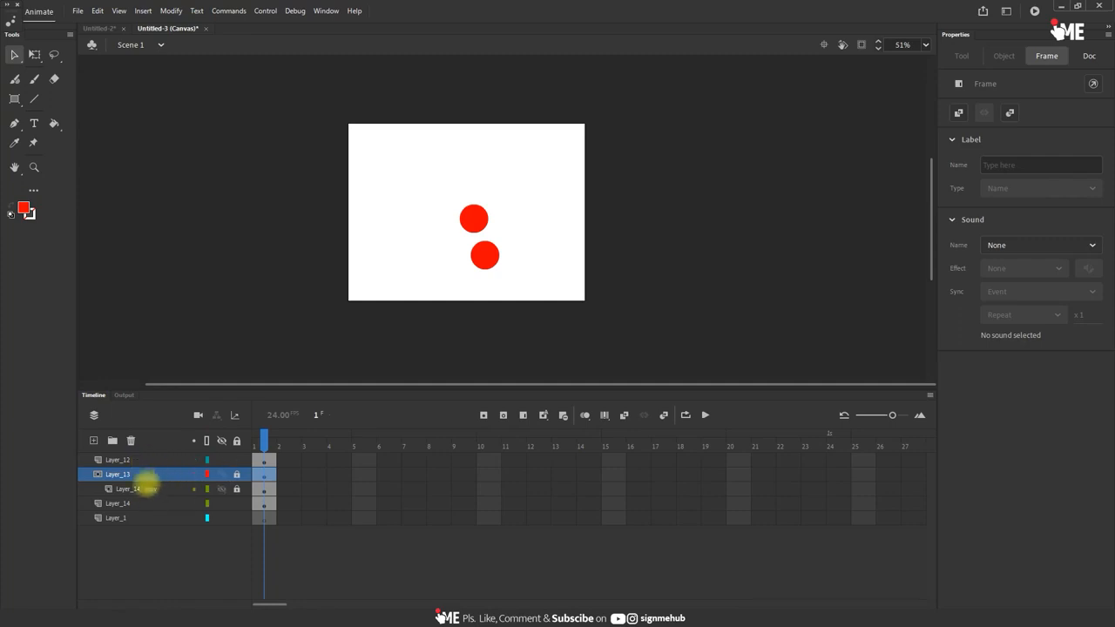
- Insert a folder above Layer_13, and delete that folder again
right_click(174, 476)
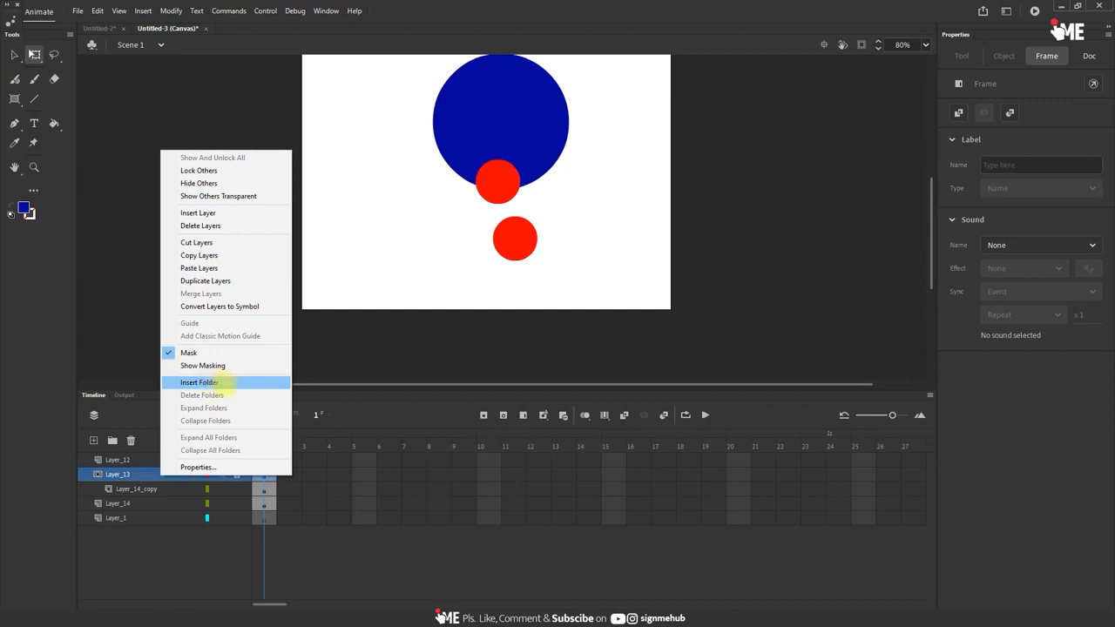
click(218, 383)
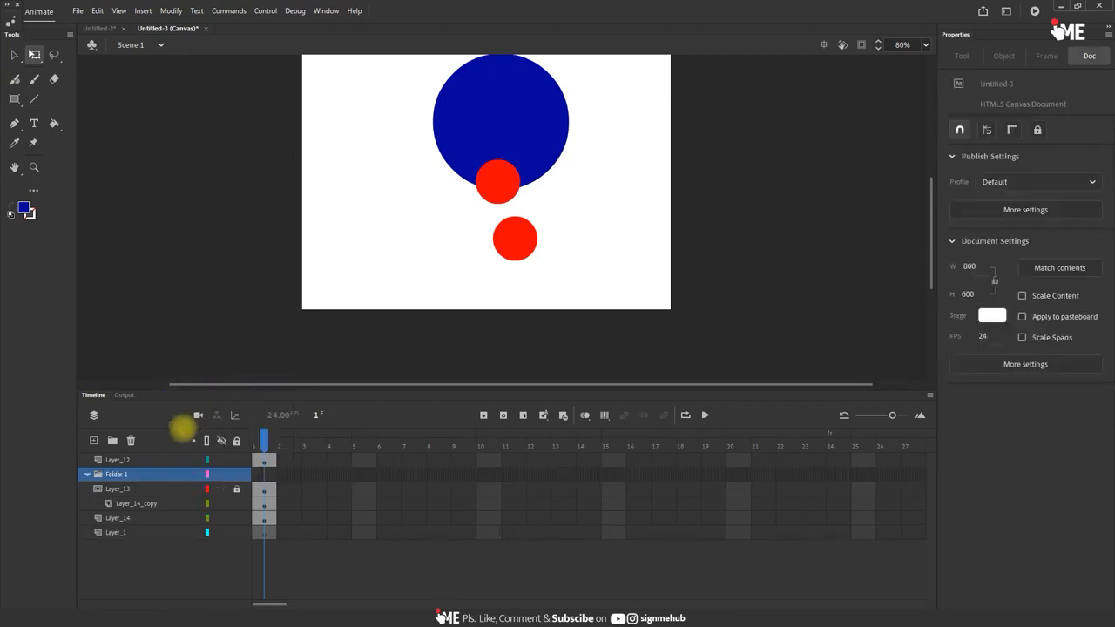
right_click(169, 474)
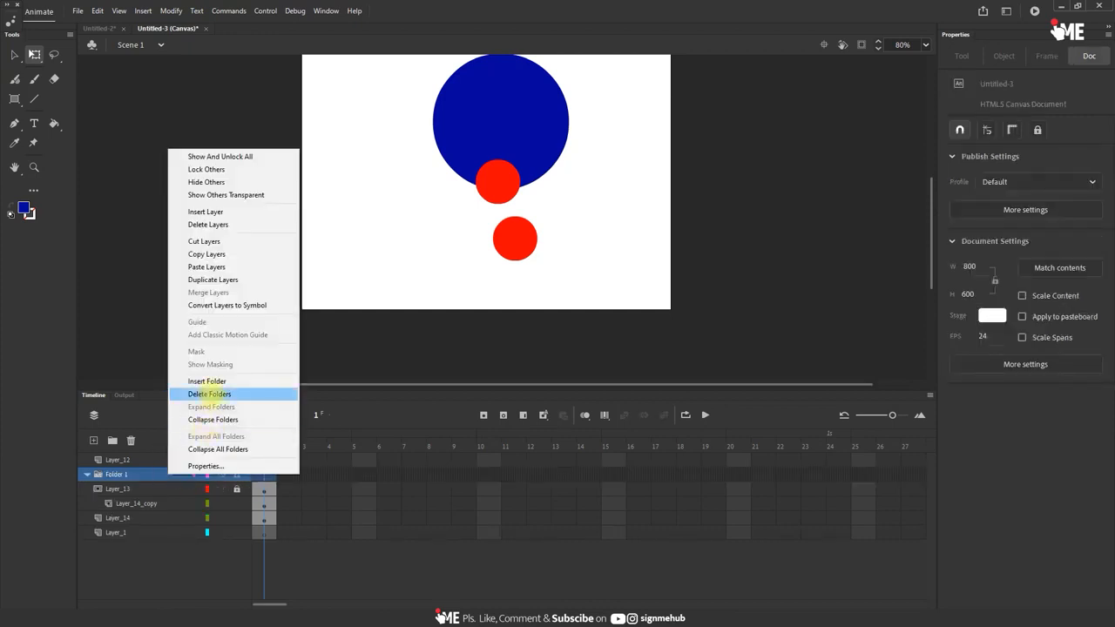
click(209, 394)
- Insert a folder above Layer_12 and move Layer_12, Layer_13, Layer_14_copy and Layer_14 into it
right_click(148, 459)
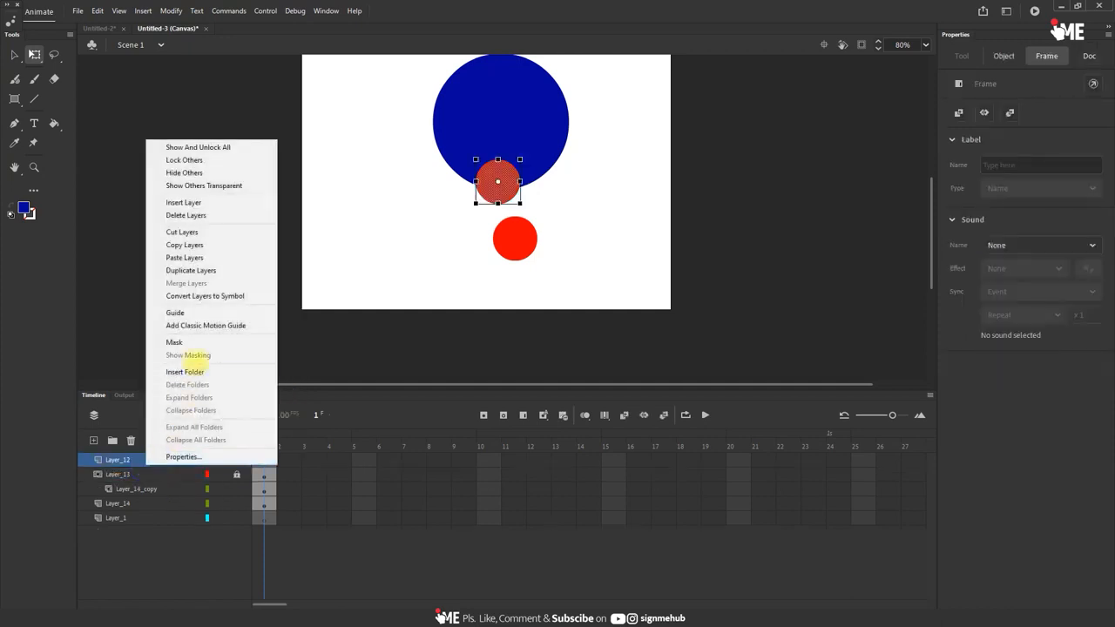
click(233, 377)
click(126, 472)
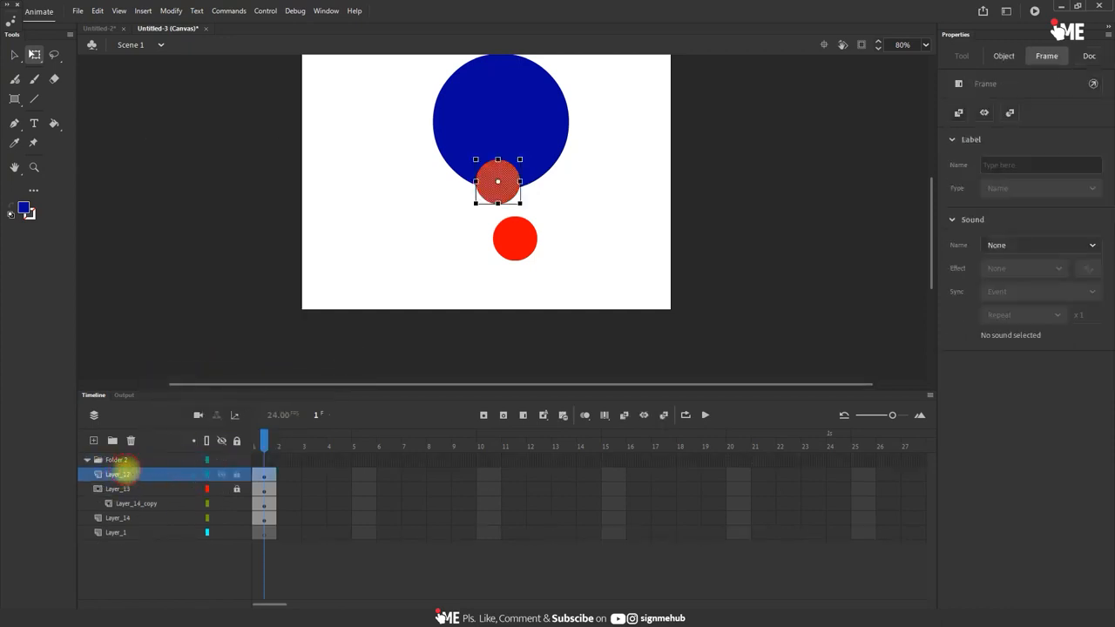
shift+click(129, 518)
drag(142, 491, 149, 464)
- Collapse and expand Folder 2 repeatedly, leaving its layers expanded
click(86, 459)
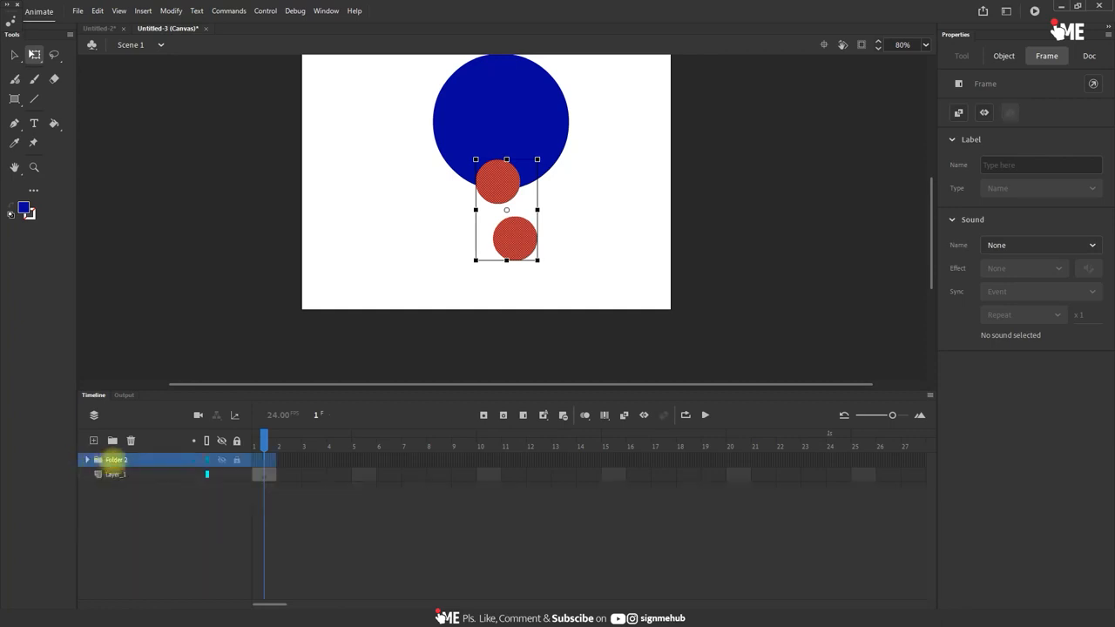
right_click(124, 460)
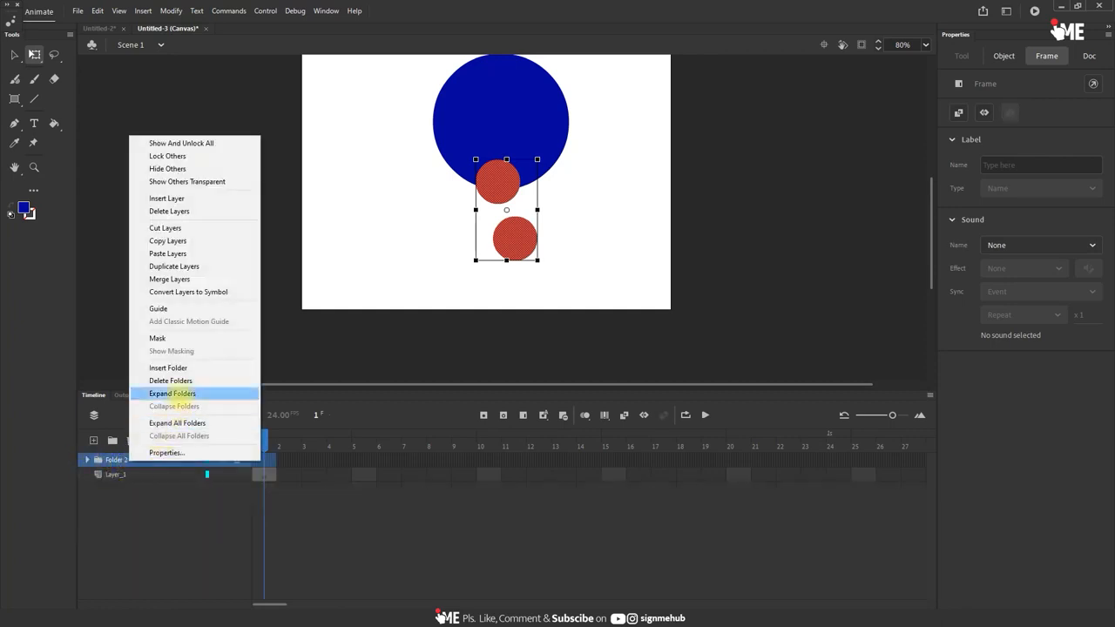
click(172, 393)
right_click(121, 462)
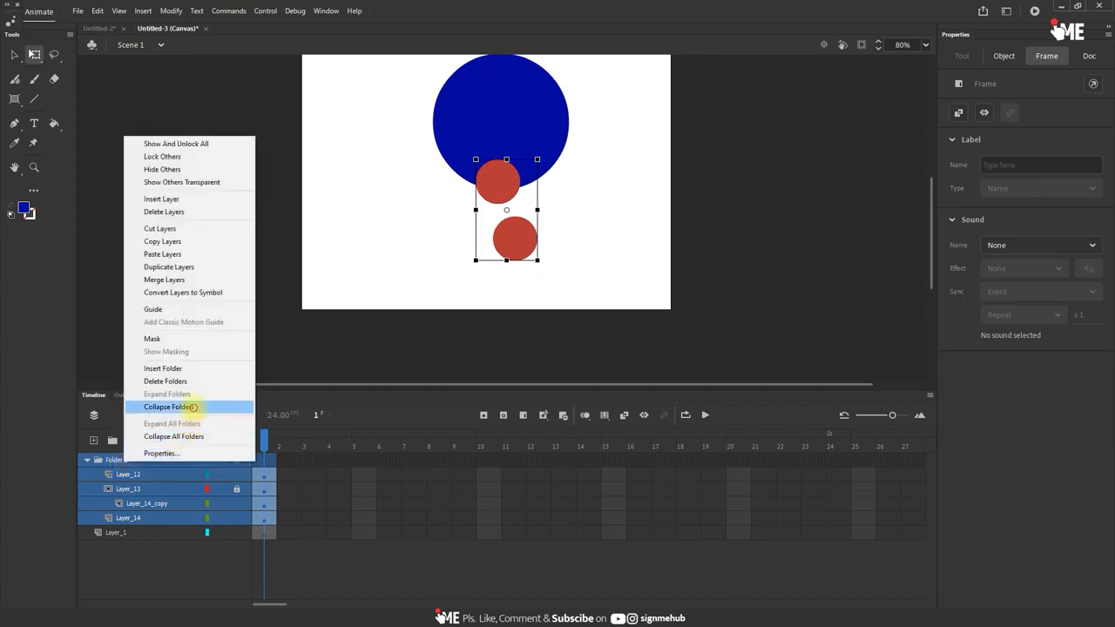
click(169, 407)
right_click(119, 458)
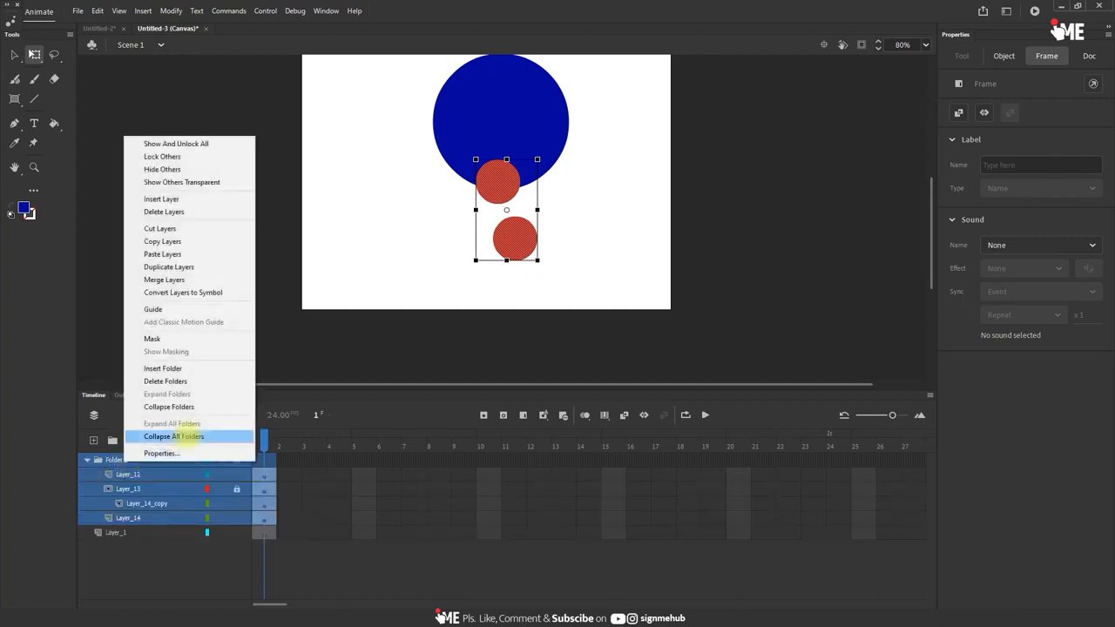
click(193, 406)
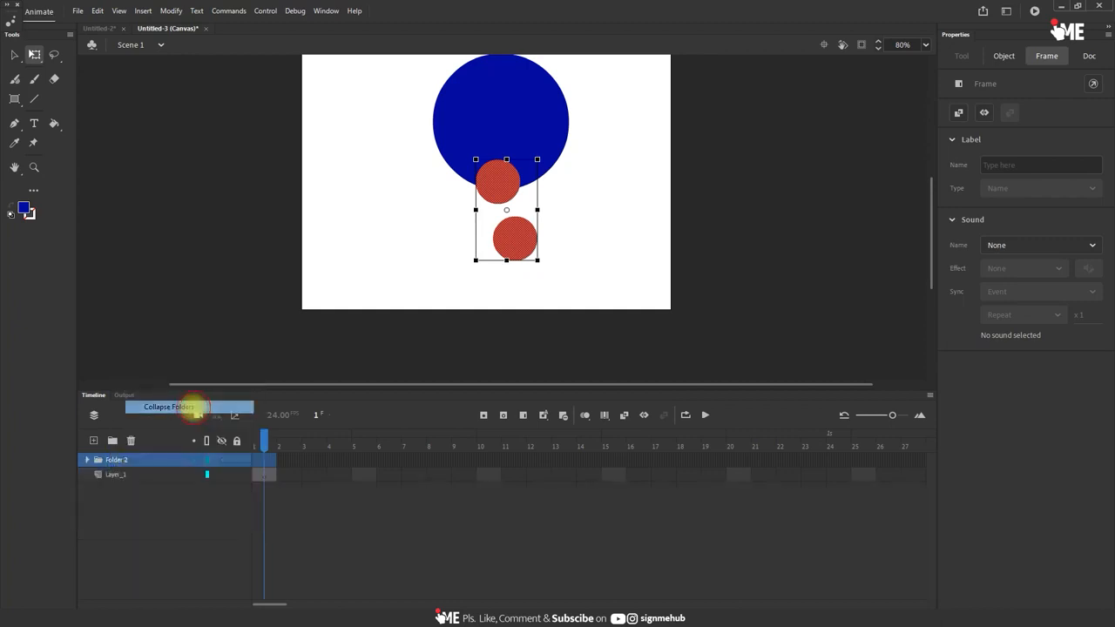
right_click(126, 459)
click(160, 391)
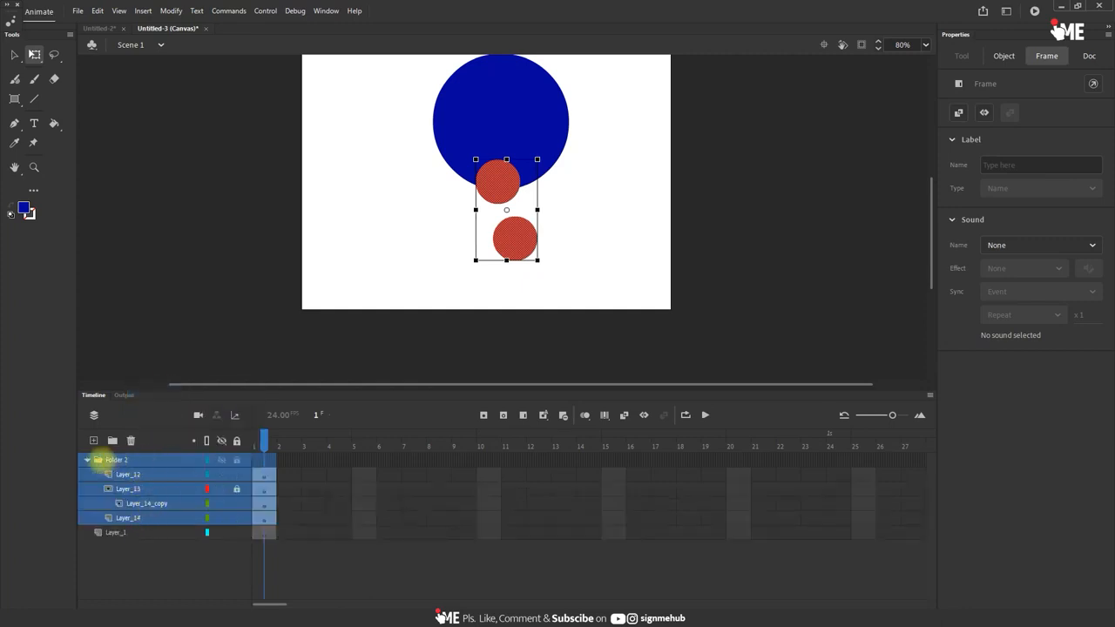
click(86, 459)
click(86, 460)
right_click(112, 460)
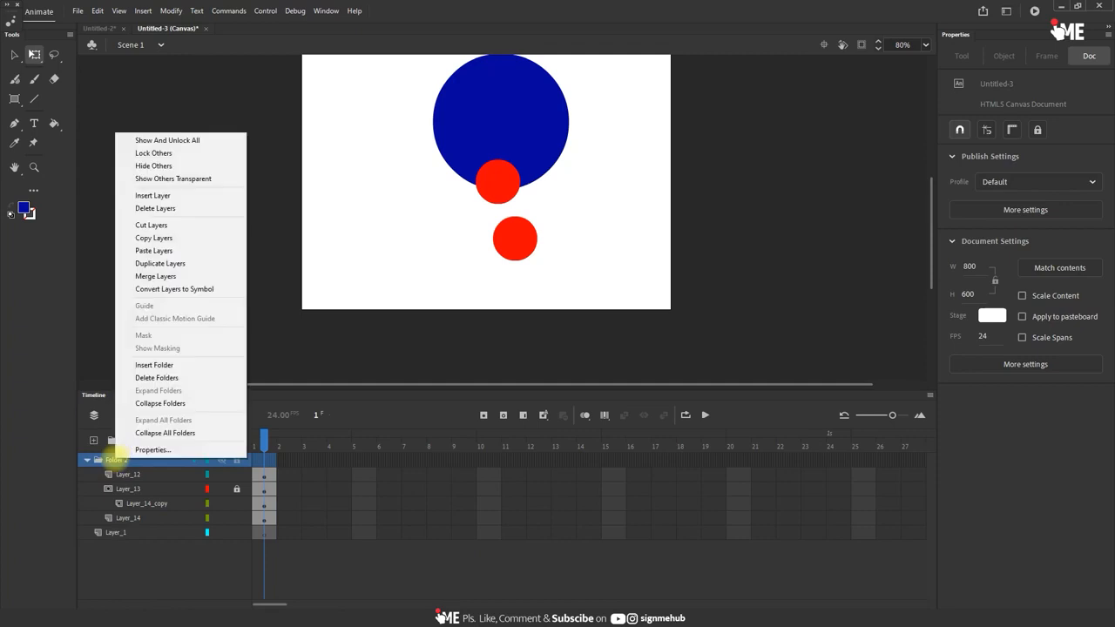
right_click(153, 489)
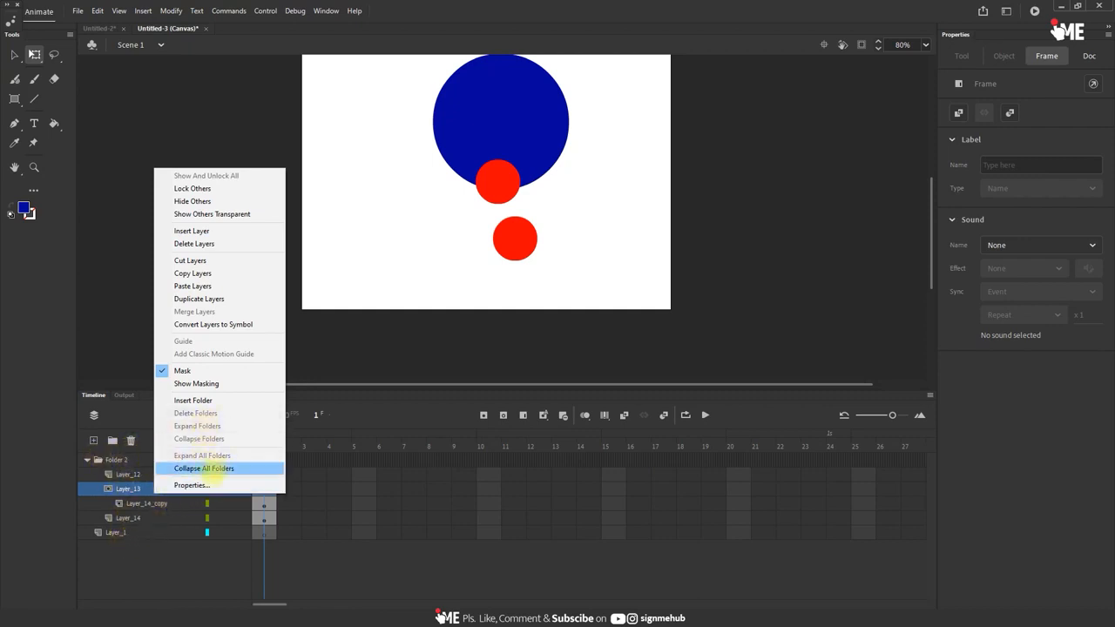
click(125, 489)
- Set Layer_12's outline color to red and its layer height to 300% in the layer properties
right_click(137, 475)
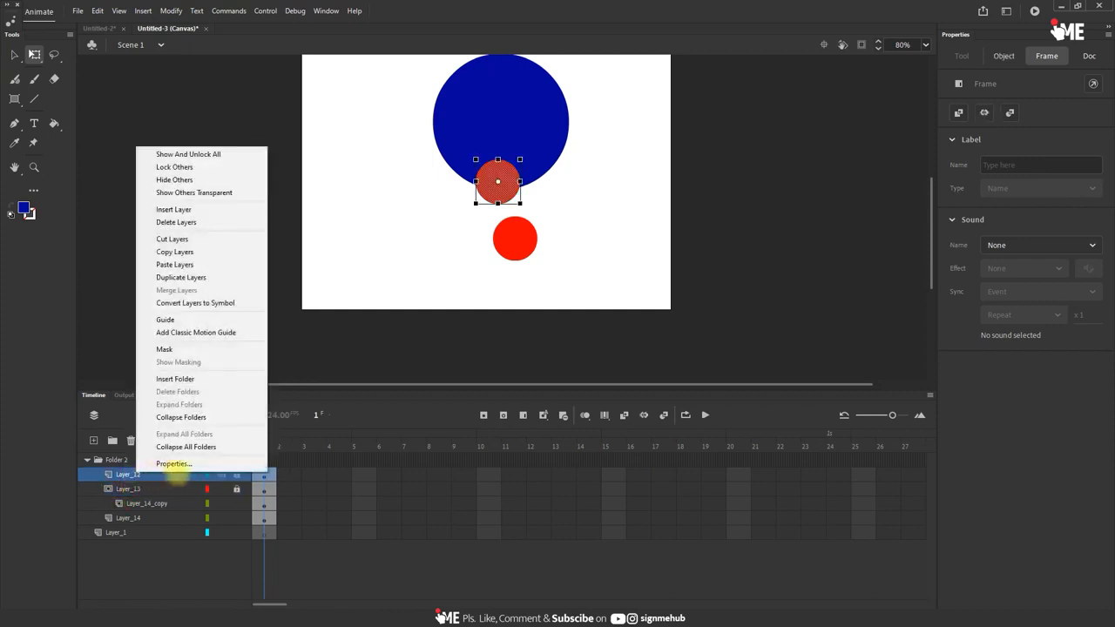
click(173, 461)
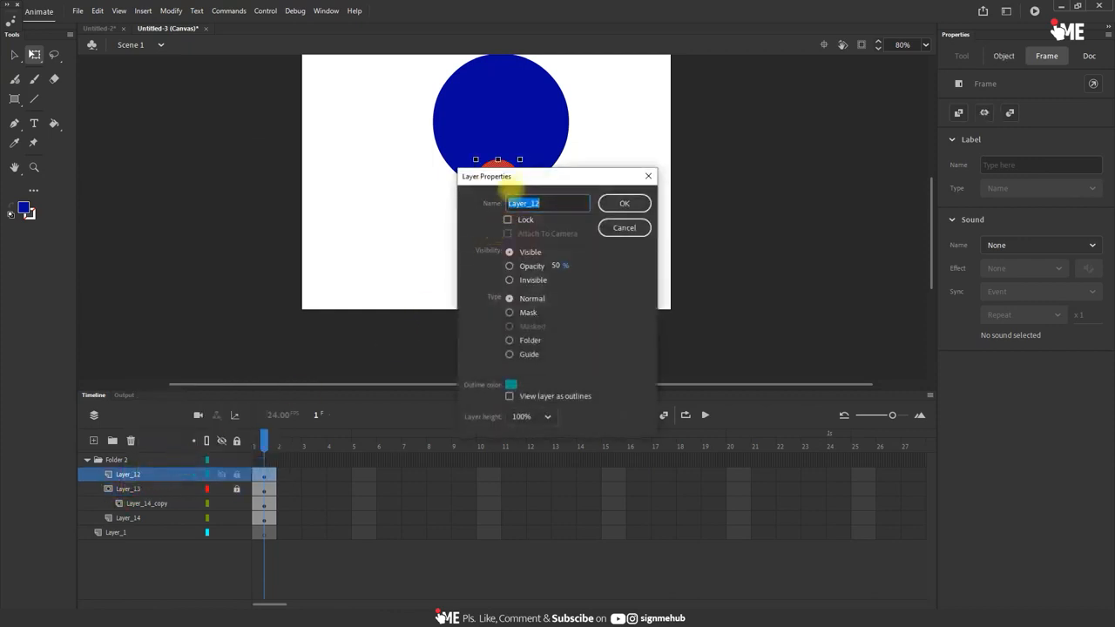
drag(507, 179, 337, 261)
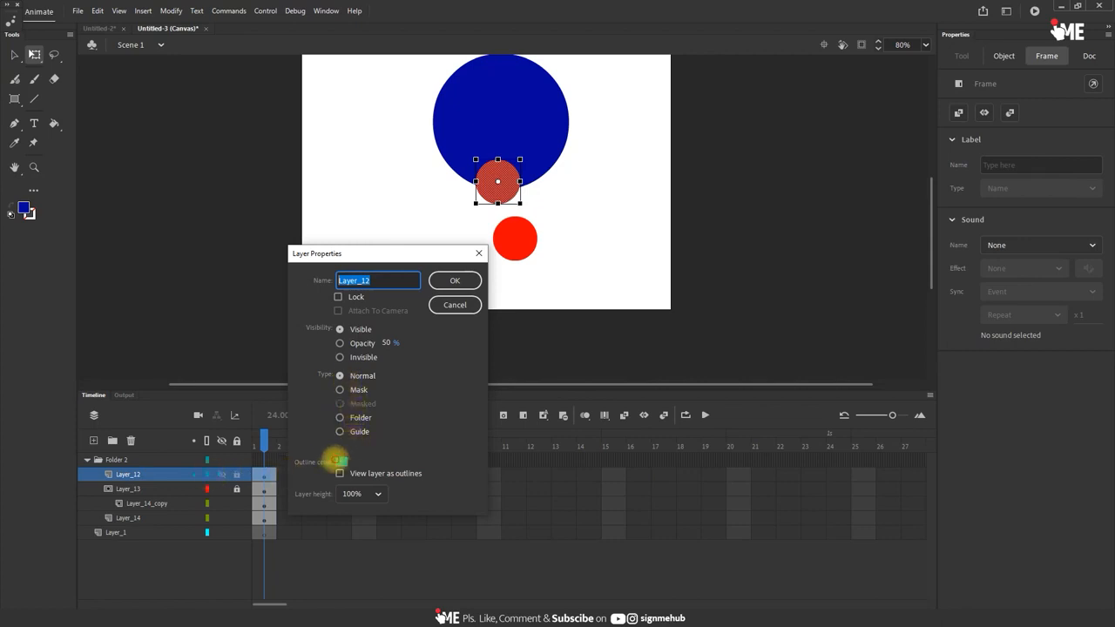
click(340, 462)
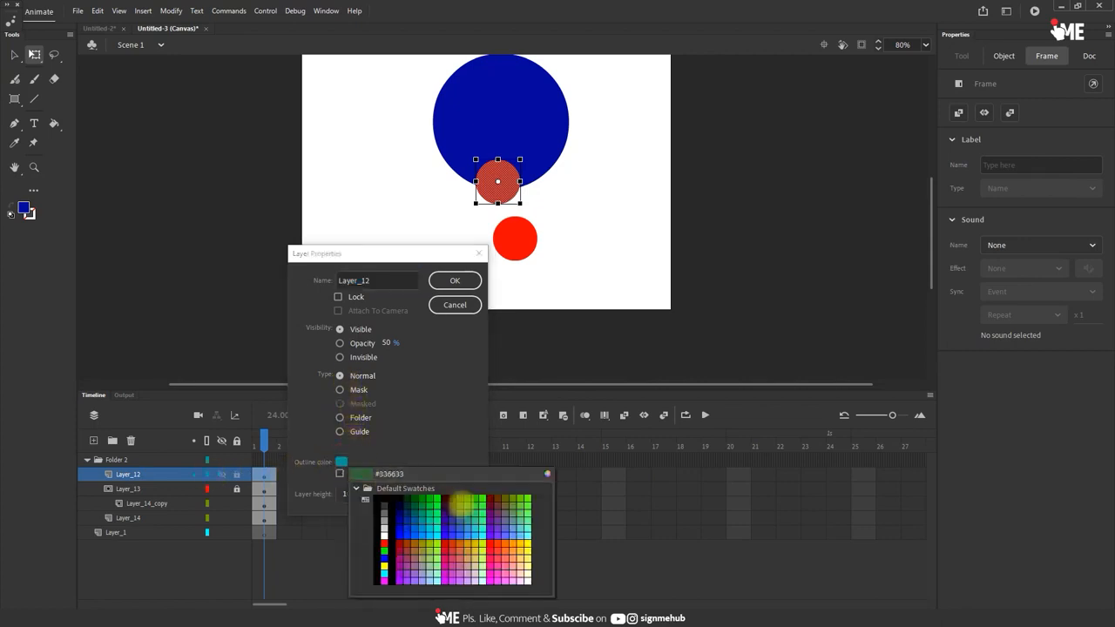
click(384, 542)
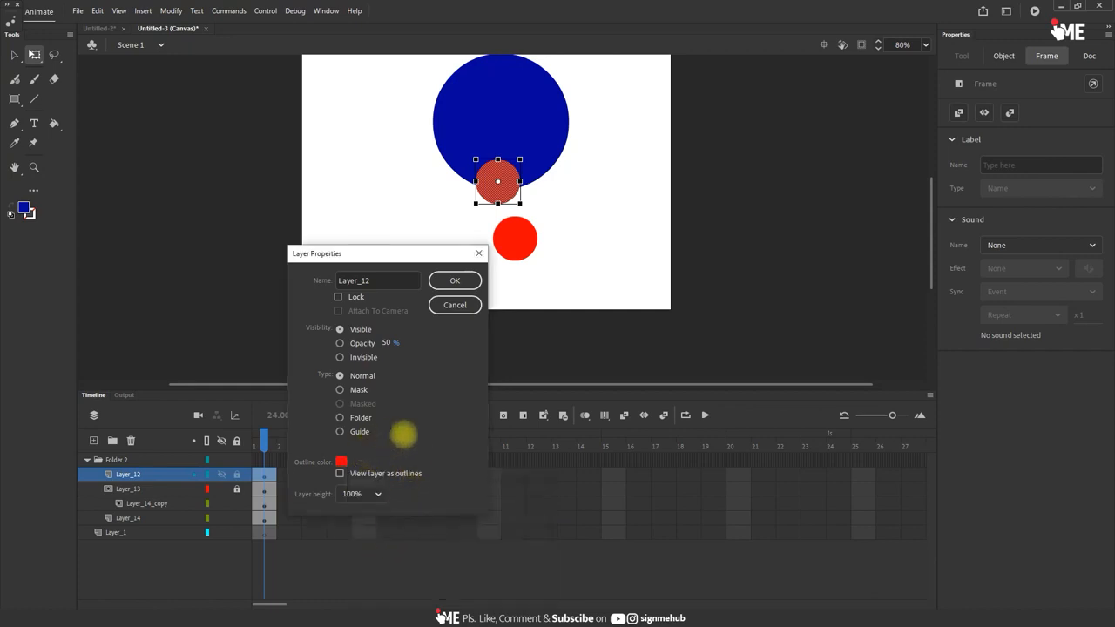
click(648, 524)
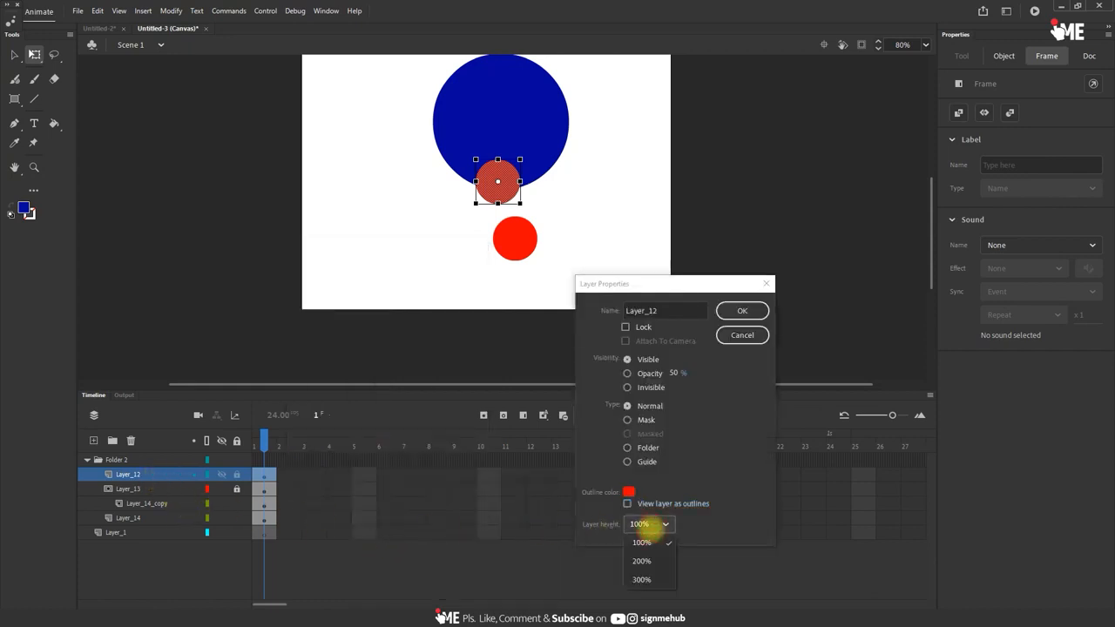
click(648, 580)
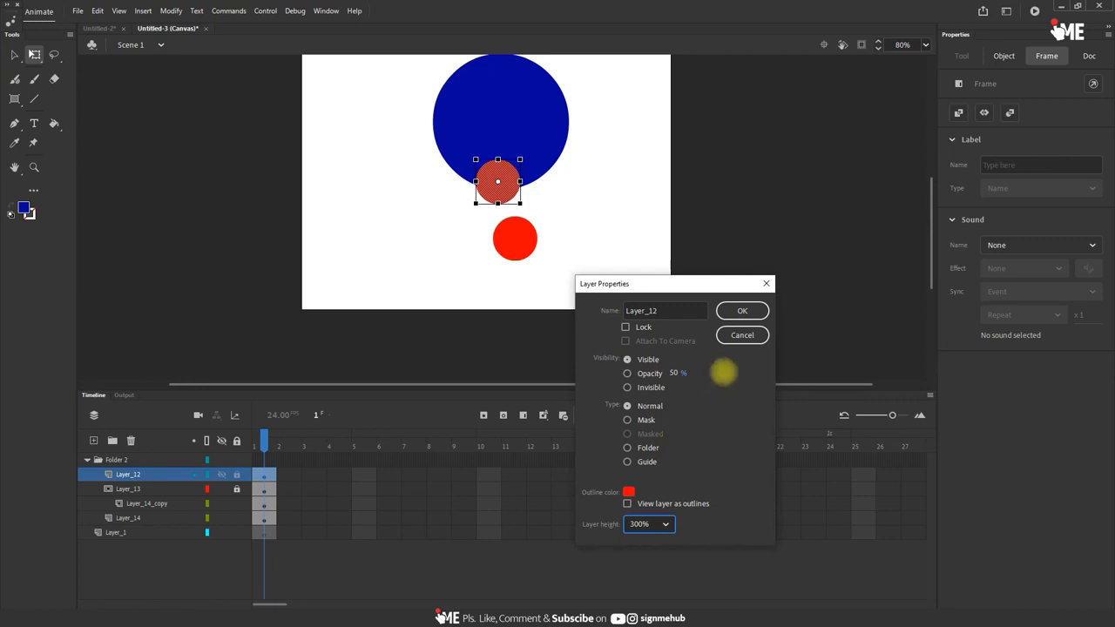
click(741, 311)
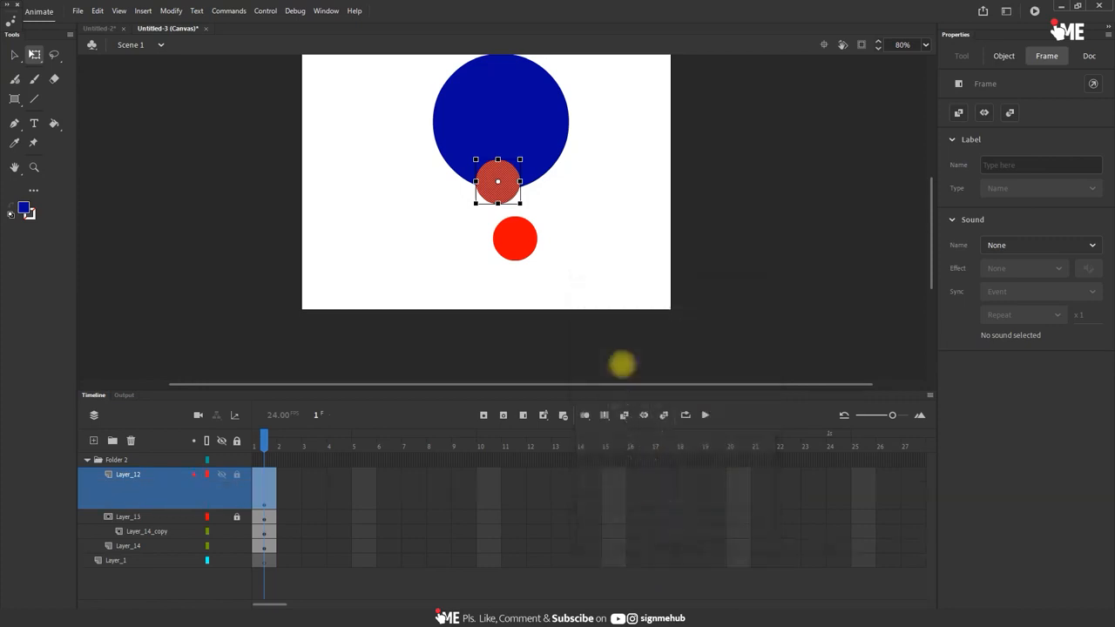
- Set Layer_12 to be viewed as outlines in its layer properties
right_click(176, 485)
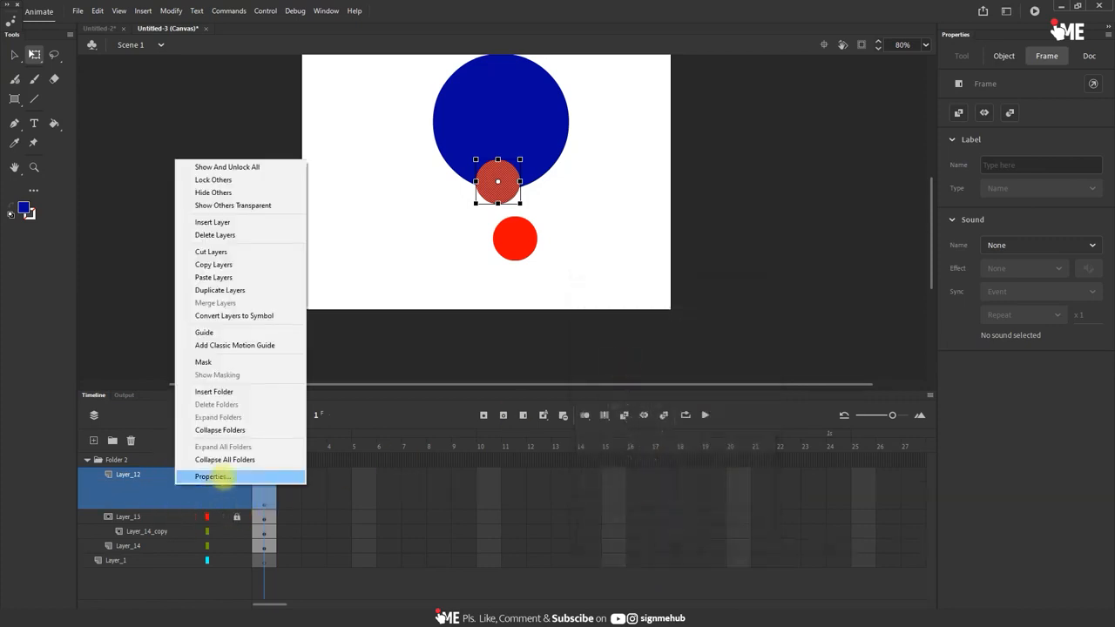
click(209, 478)
click(511, 395)
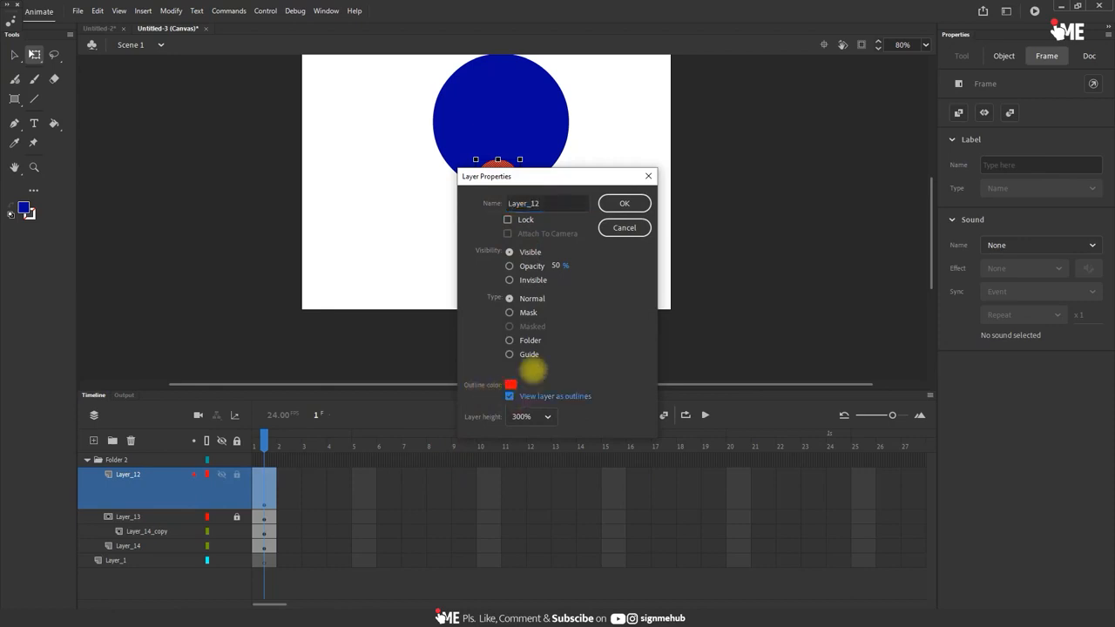
click(644, 200)
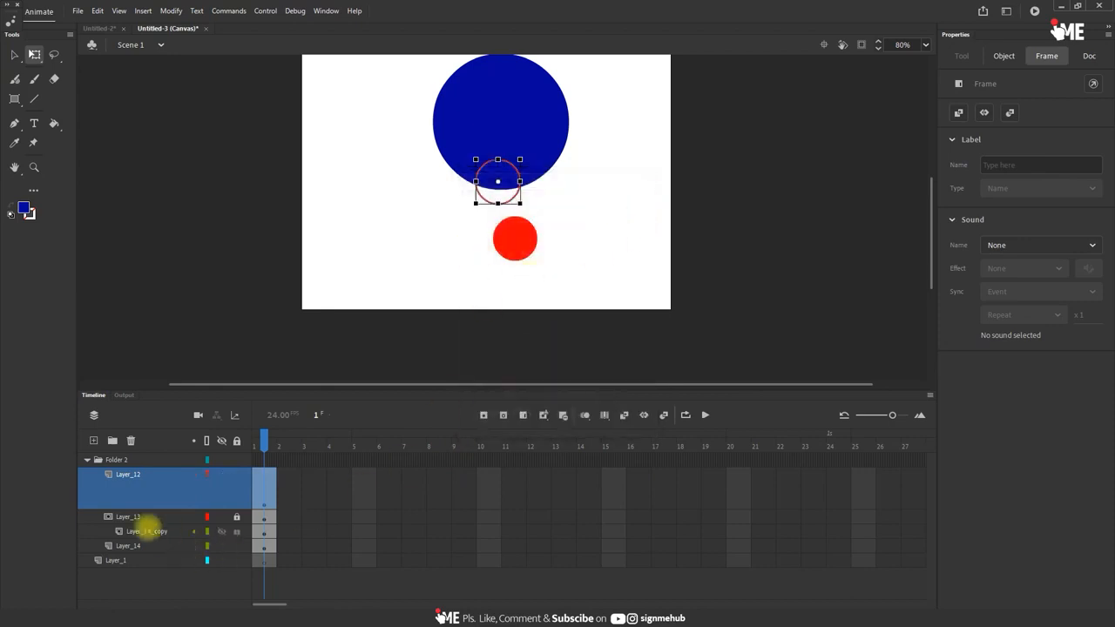
right_click(151, 496)
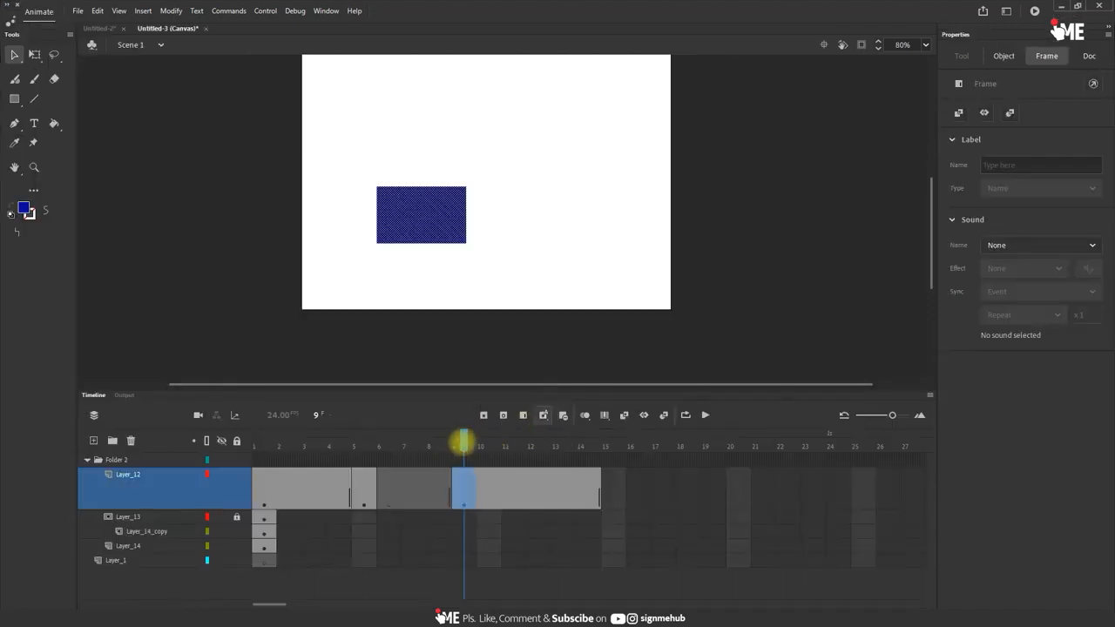
- Move the blue rectangle toward the stage's upper right at frame 11 with automatic keyframing, and go to frame 12
drag(462, 441, 515, 440)
drag(418, 204, 554, 179)
click(544, 445)
- Remove frames from the end of Layer_12 around frames 12 and 13
click(562, 416)
click(563, 487)
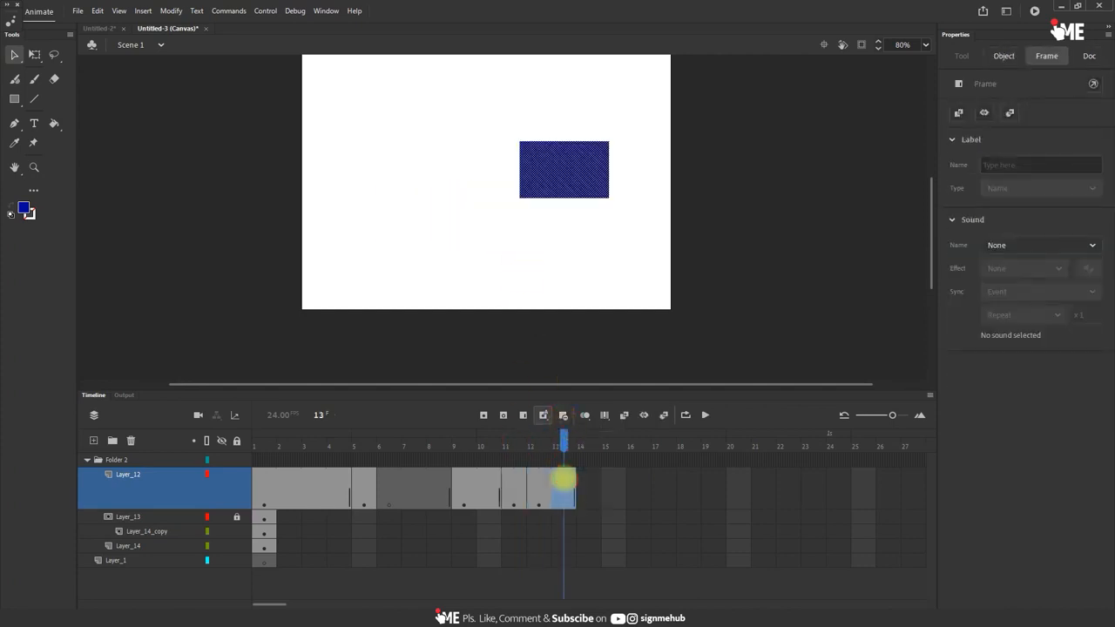
click(538, 505)
click(562, 416)
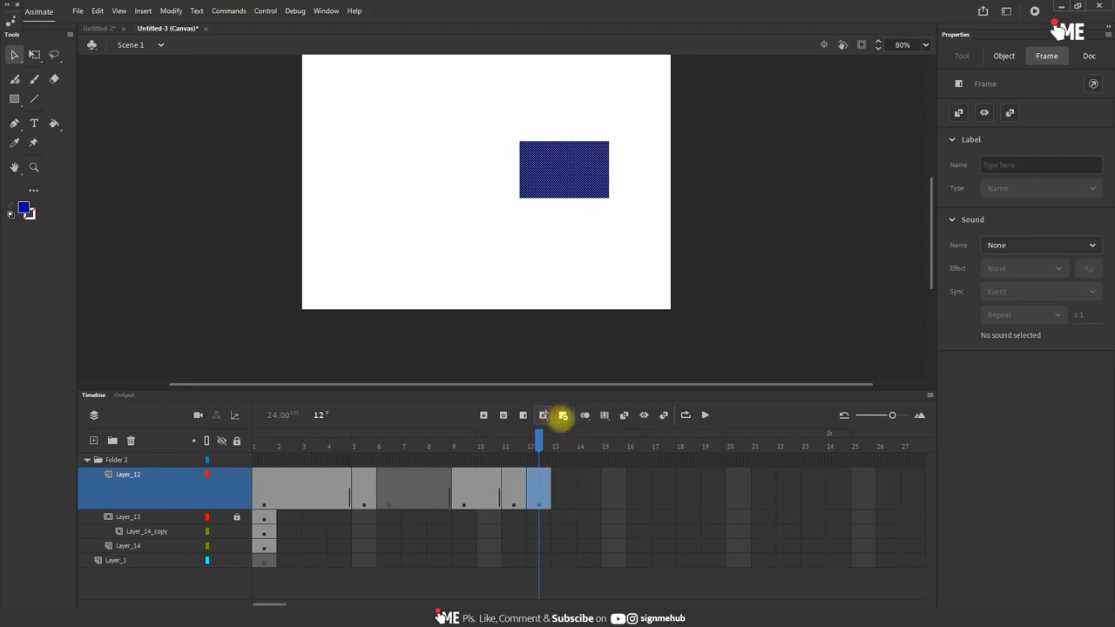
click(563, 416)
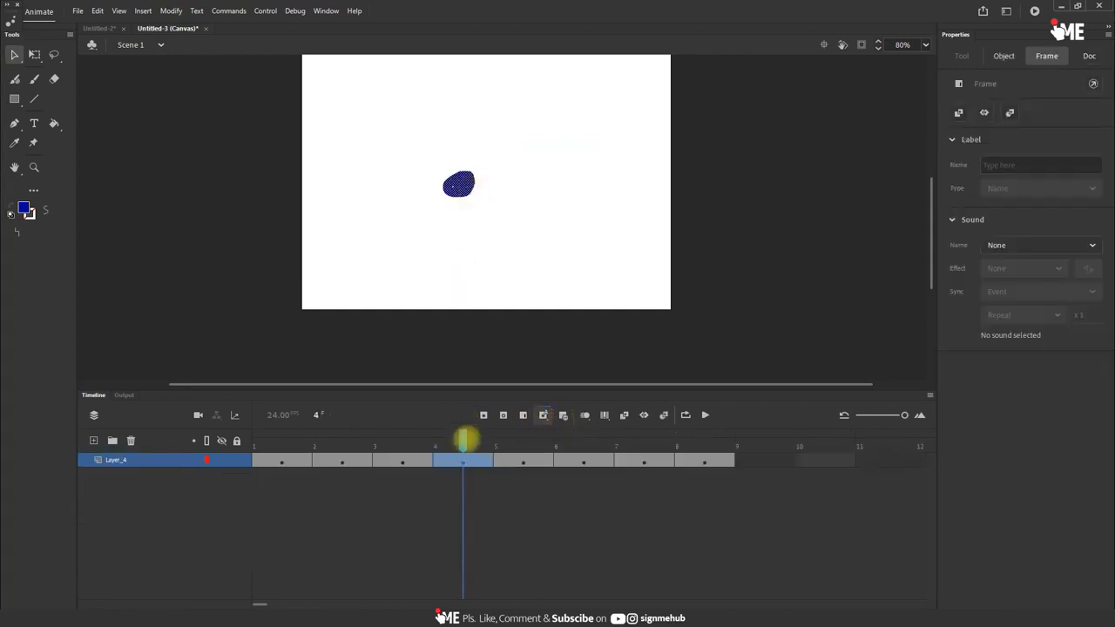
- Turn on onion skinning and pull spikes out of the blue blob's upper edge in frames 4 to 6
mouse_move(465, 438)
mouse_down()
mouse_move(281, 443)
mouse_move(555, 444)
mouse_move(470, 443)
mouse_up()
click(584, 415)
click(413, 446)
drag(442, 177, 479, 142)
click(500, 446)
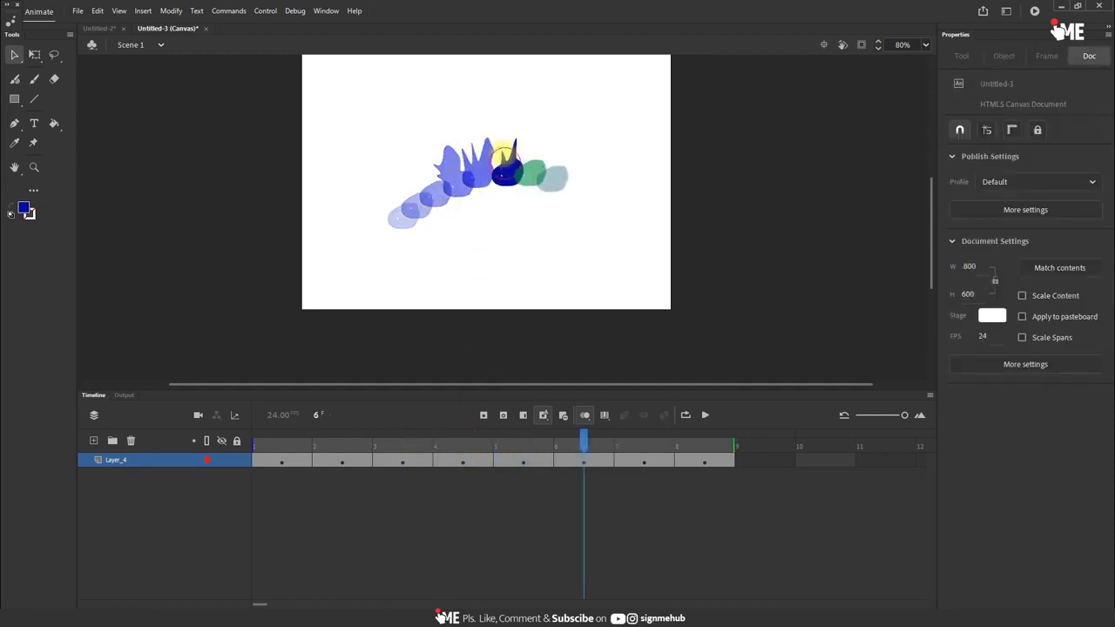
- Pull spikes out of the blob's upper edge in frame 7 and distort its edge in frame 8
click(643, 460)
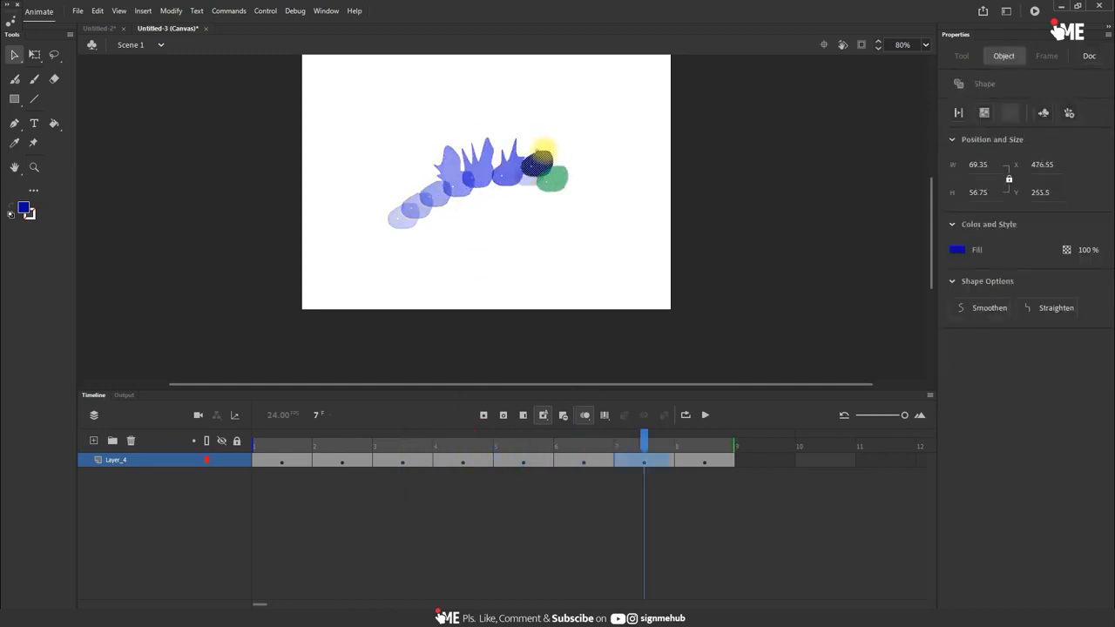
click(545, 147)
drag(537, 164, 545, 192)
click(703, 460)
click(567, 189)
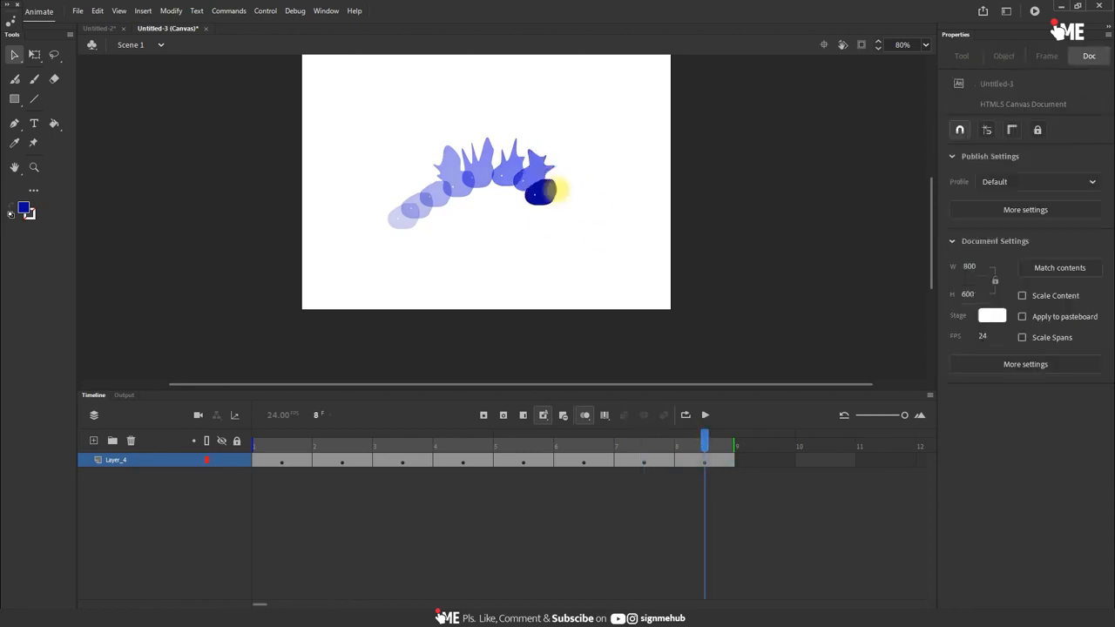
- Scrub from frame 3 to frame 8 to review the reshaped blob, and turn off onion skinning
click(404, 442)
drag(404, 442, 704, 442)
click(584, 414)
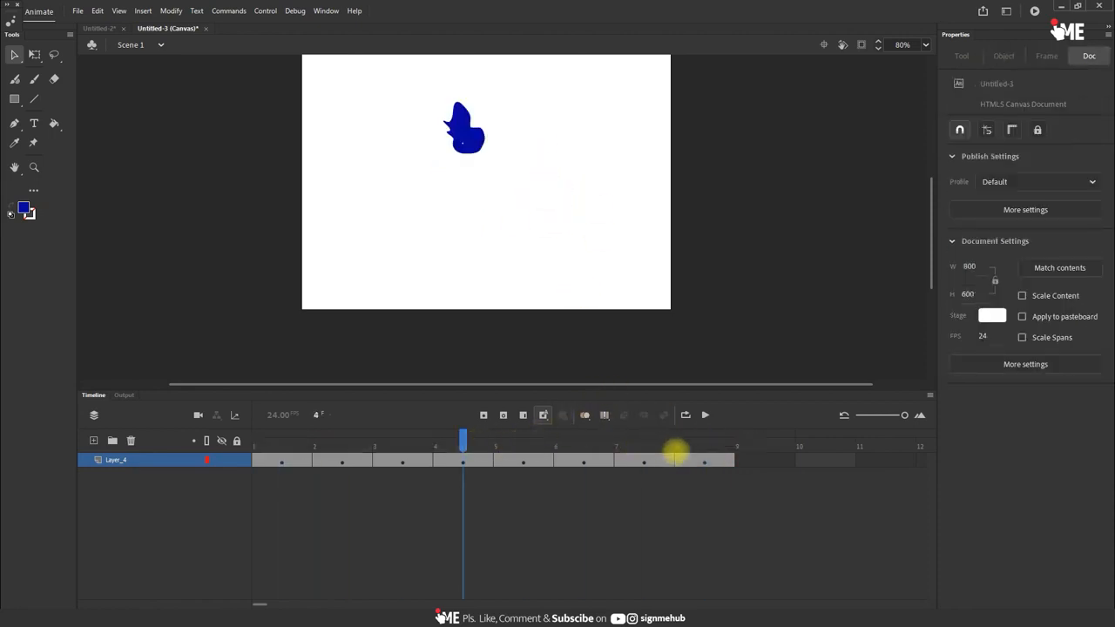
- Select frames 1 to 9 of Layer_4 and turn on onion skinning for that range
drag(746, 460, 279, 458)
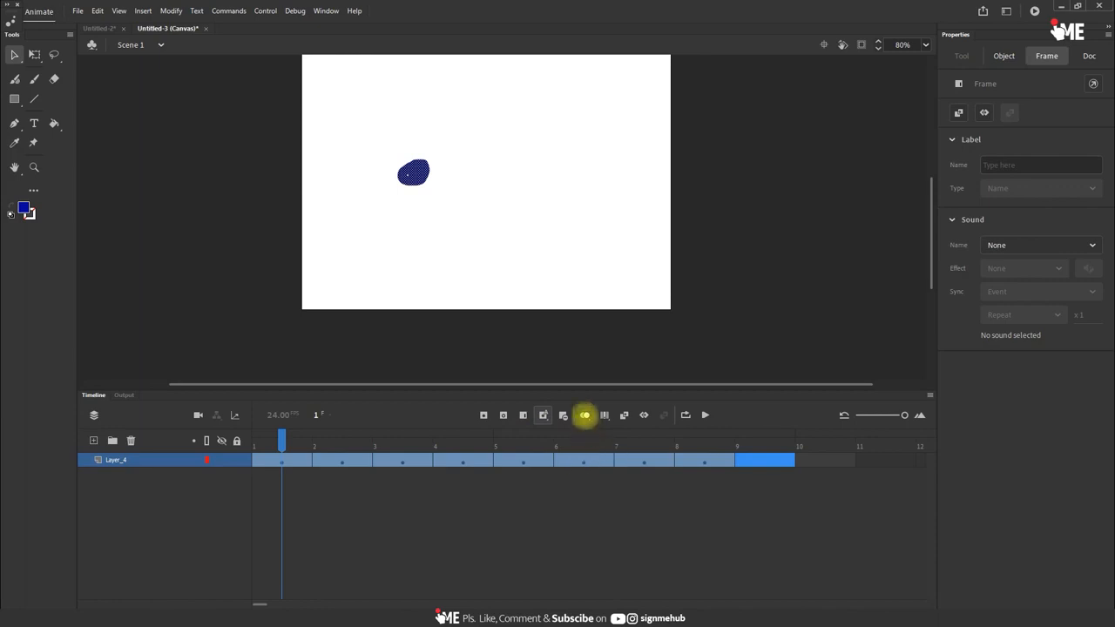
click(584, 414)
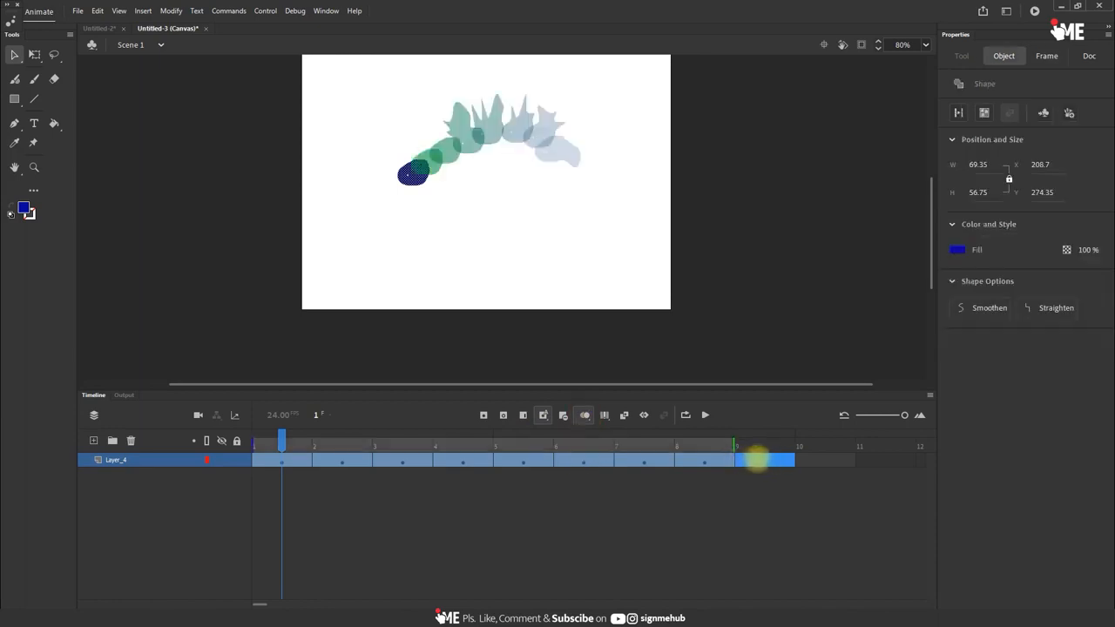
- Try to move all the onion-skinned shapes down the stage together, and undo the move
mouse_move(606, 80)
mouse_down()
mouse_move(388, 203)
mouse_move(348, 240)
mouse_up()
drag(417, 174, 414, 243)
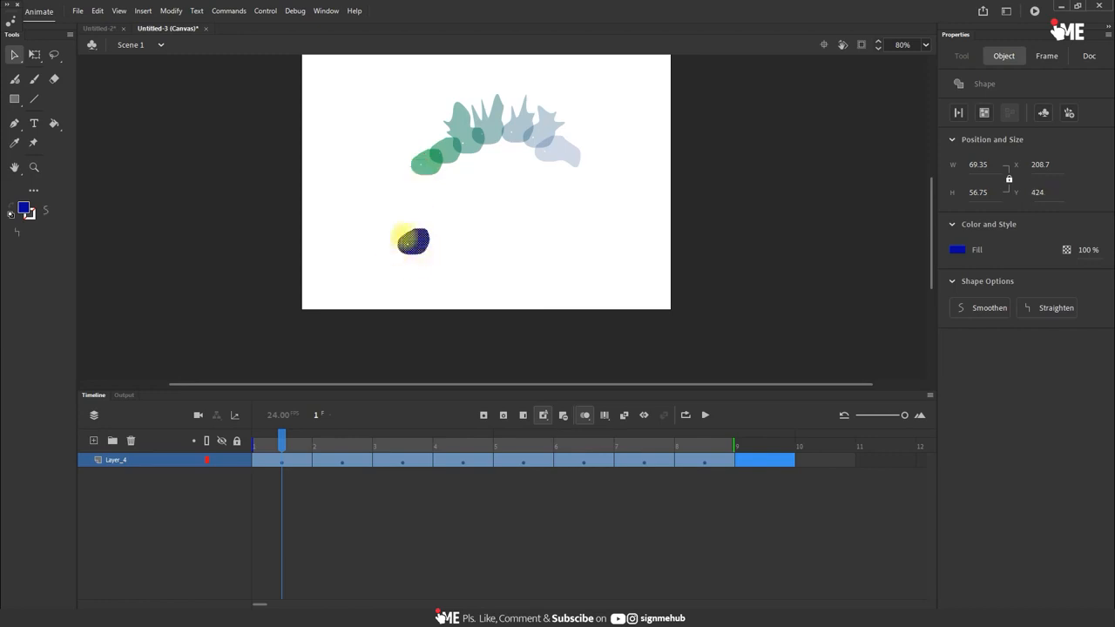
click(477, 239)
key(ctrl+z)
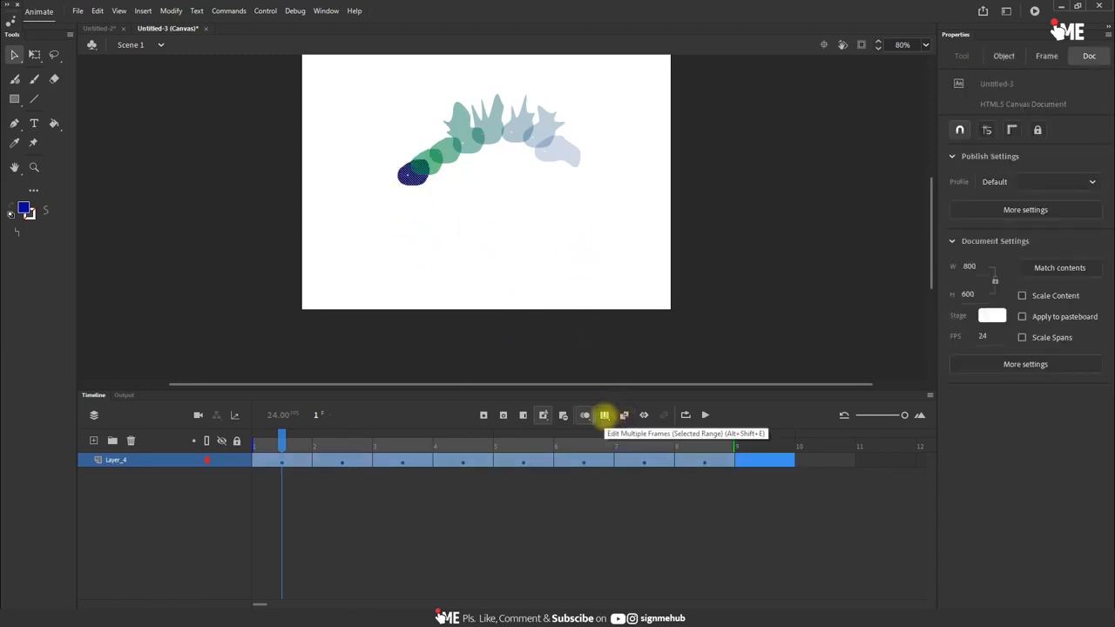
- Turn on Edit Multiple Frames, select the shapes of all frames and move them down the stage together
click(604, 415)
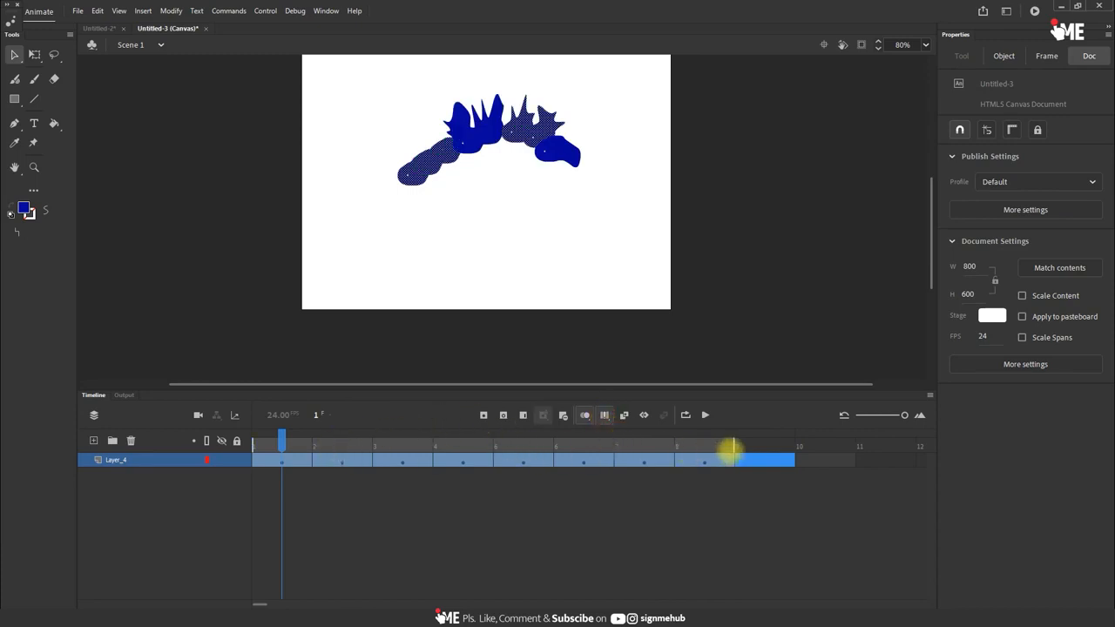
drag(605, 71, 344, 222)
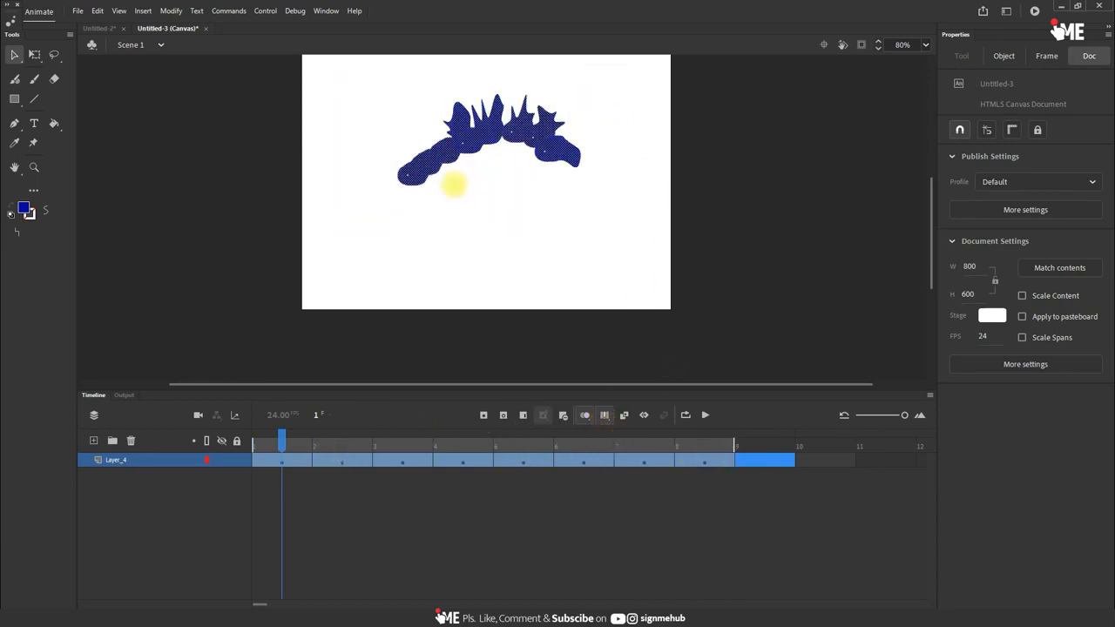
drag(543, 129, 560, 219)
- Enlarge the shapes of all frames together with Free Transform and move them back up the stage
key(q)
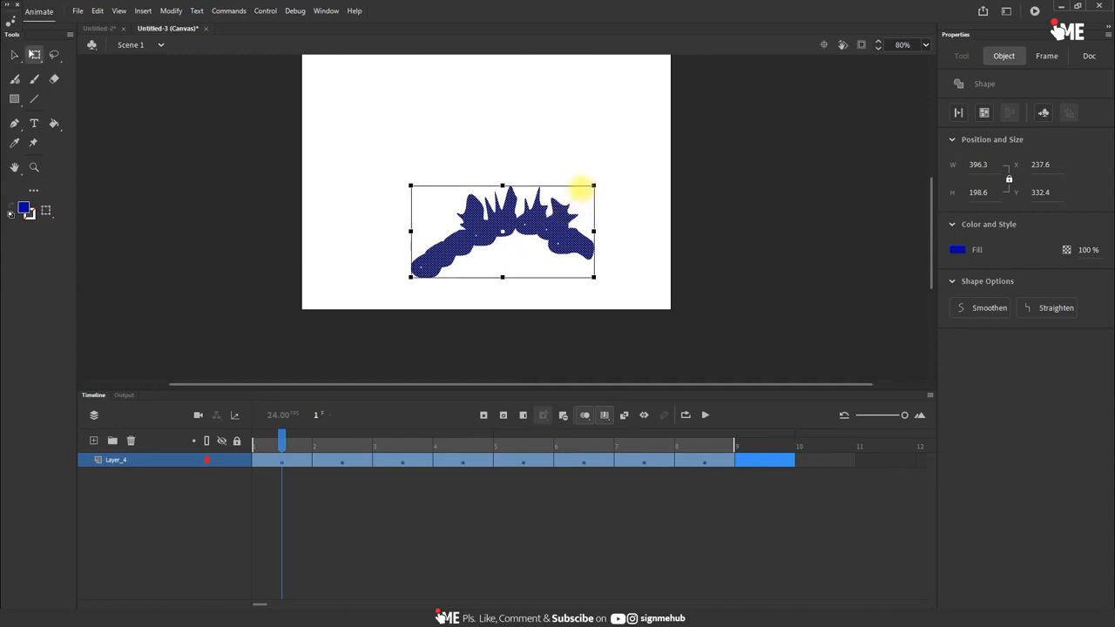
drag(593, 185, 605, 167)
drag(586, 229, 578, 190)
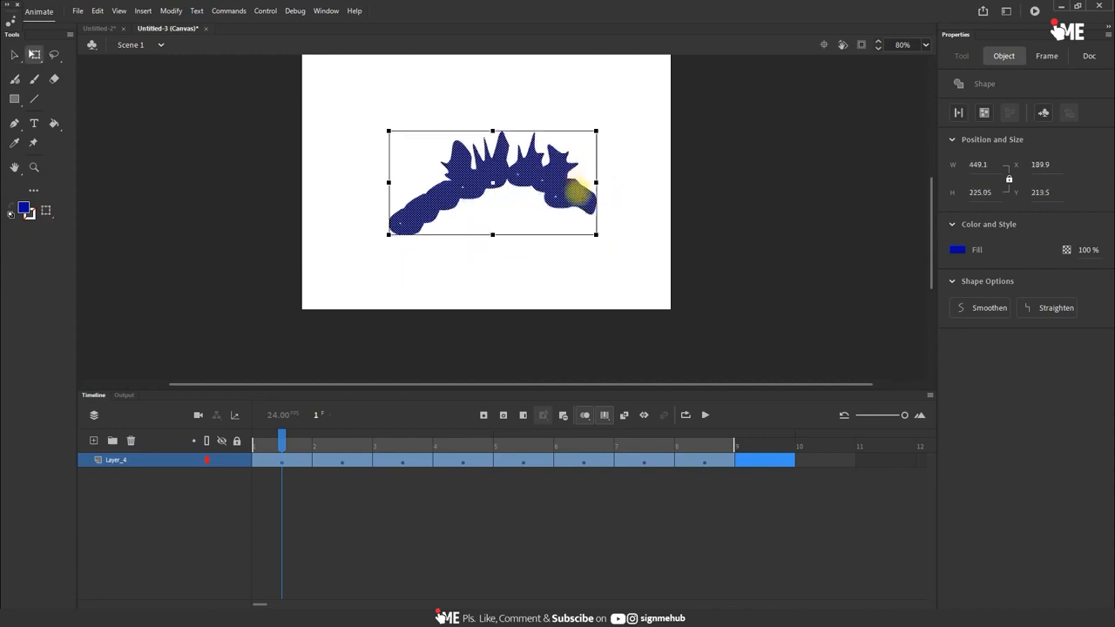
drag(595, 235, 627, 252)
click(648, 213)
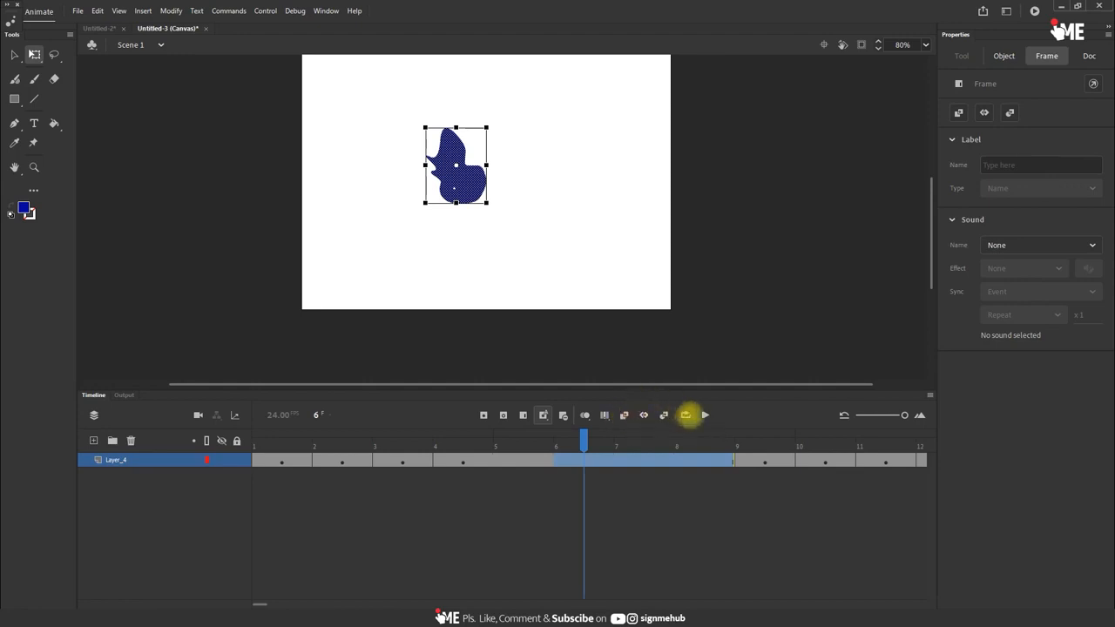
- Turn on looping and extend the loop range to cover frames 1 to 12 of the animation
click(685, 415)
drag(435, 434, 254, 433)
drag(733, 433, 890, 434)
click(885, 414)
drag(415, 434, 427, 436)
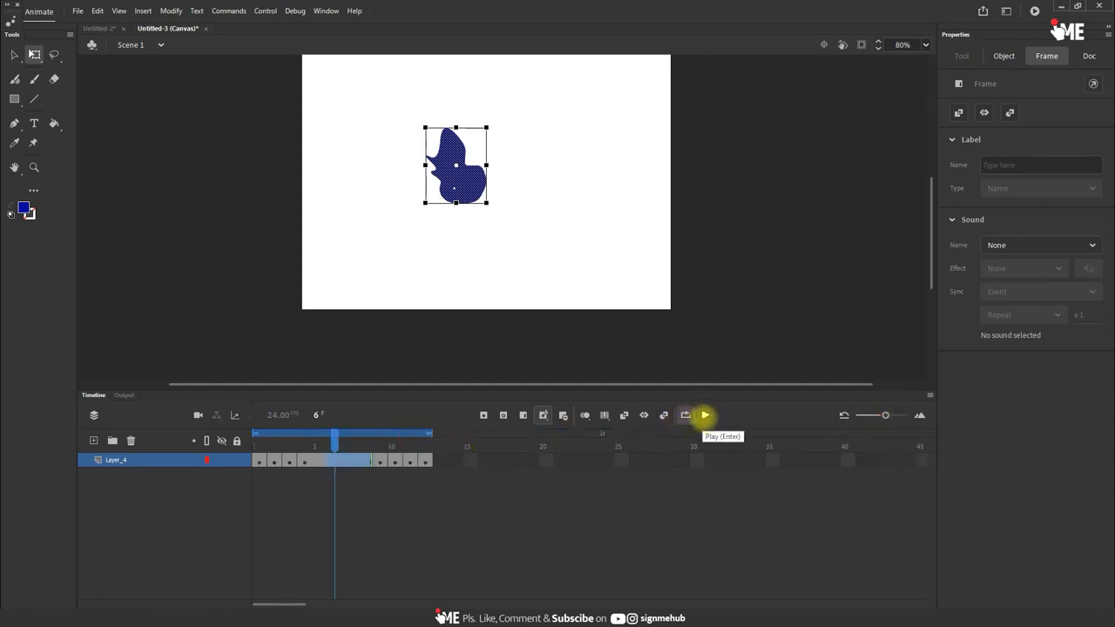
- Play the animation with looping off and on to compare playback, and pause it
click(704, 414)
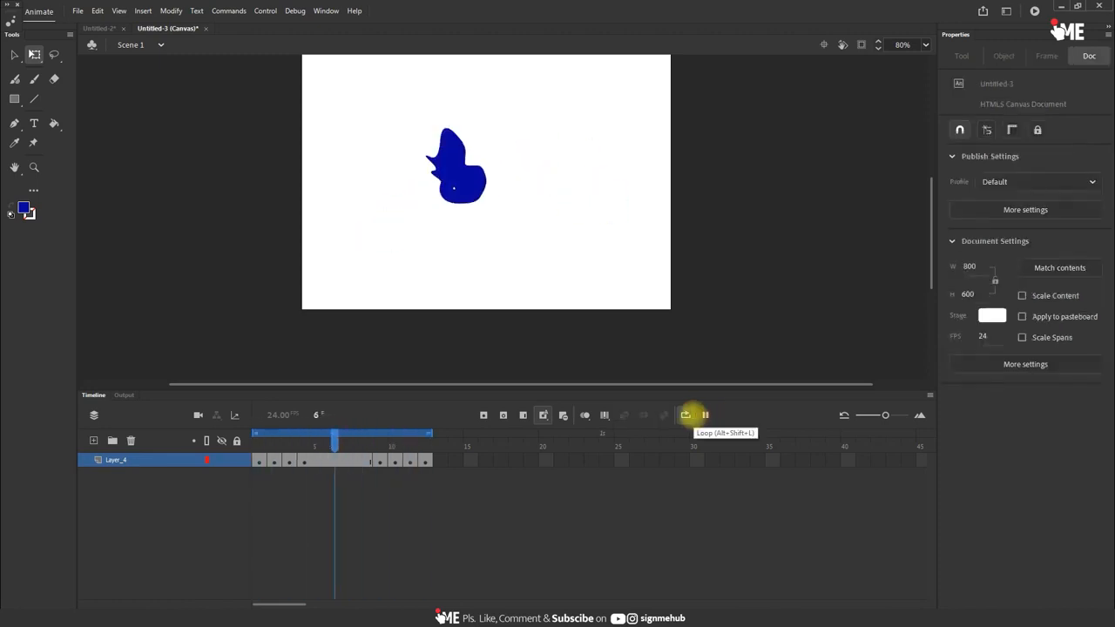
click(704, 414)
click(704, 414)
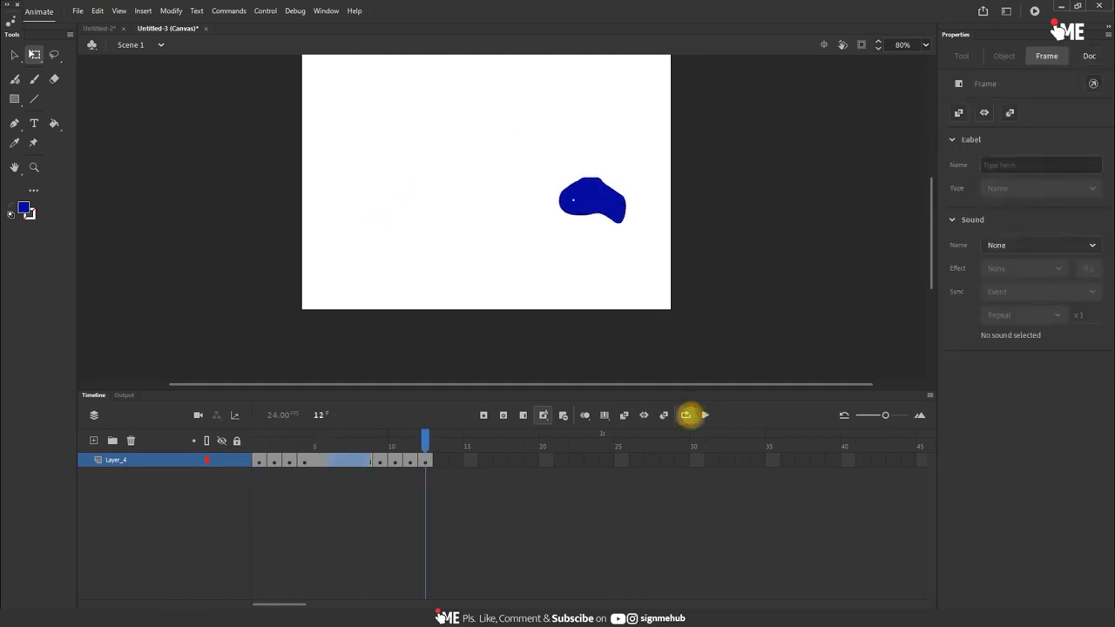
click(686, 414)
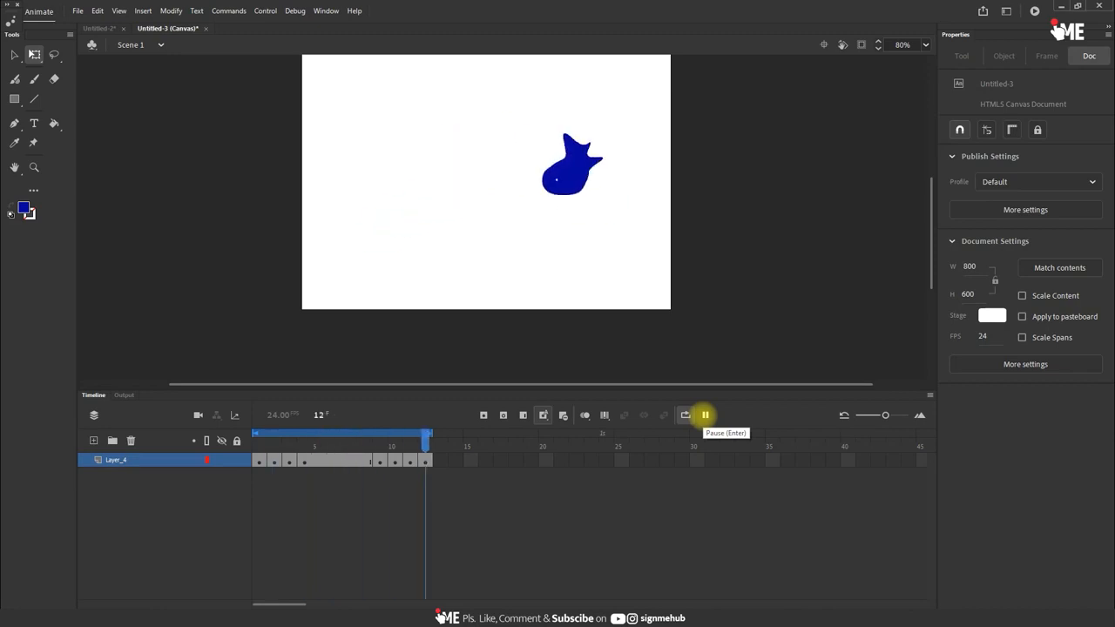
click(705, 414)
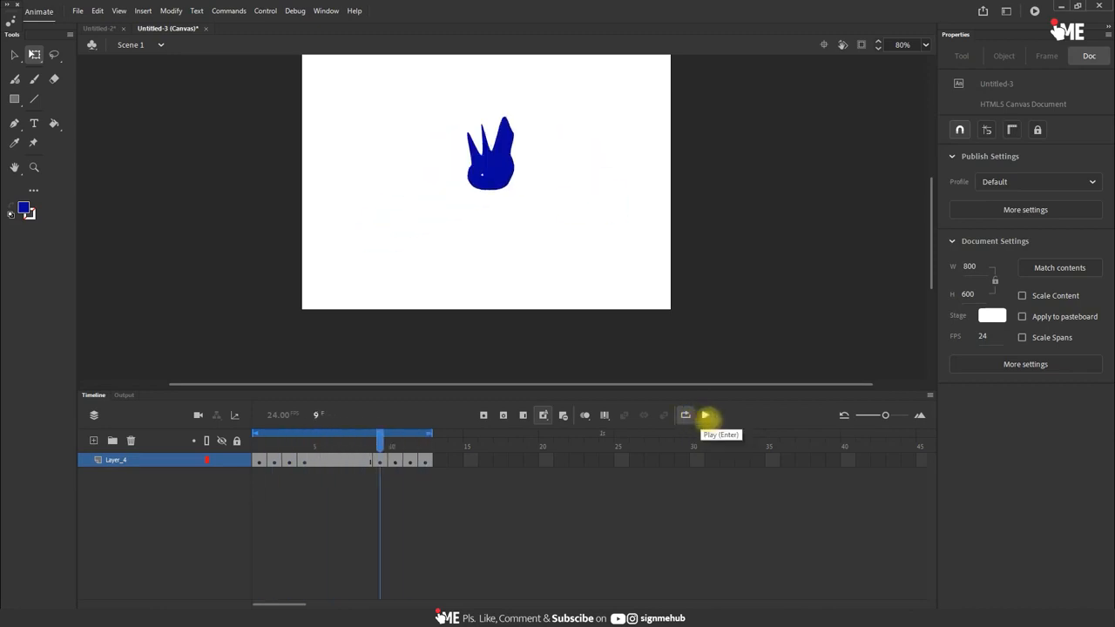
- Show more frames in the timeline, move the playhead to frame 10 and return it to frame 1
mouse_move(885, 415)
mouse_down()
mouse_move(869, 415)
mouse_move(895, 415)
mouse_move(853, 413)
mouse_move(881, 414)
mouse_up()
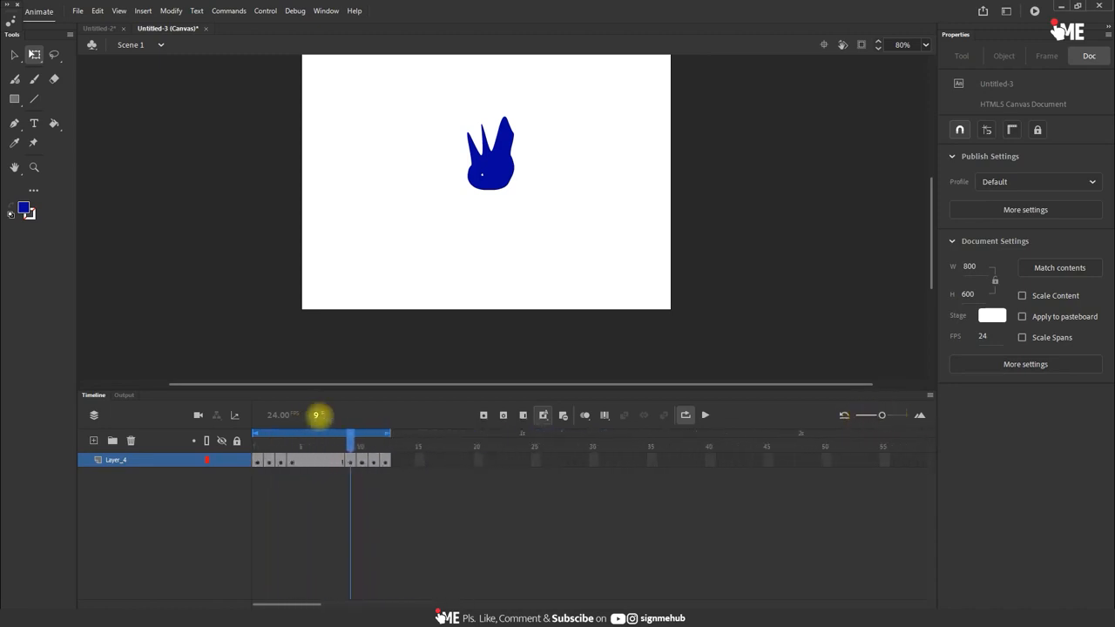
mouse_move(348, 438)
mouse_down()
mouse_move(426, 444)
mouse_move(316, 443)
mouse_move(361, 443)
mouse_up()
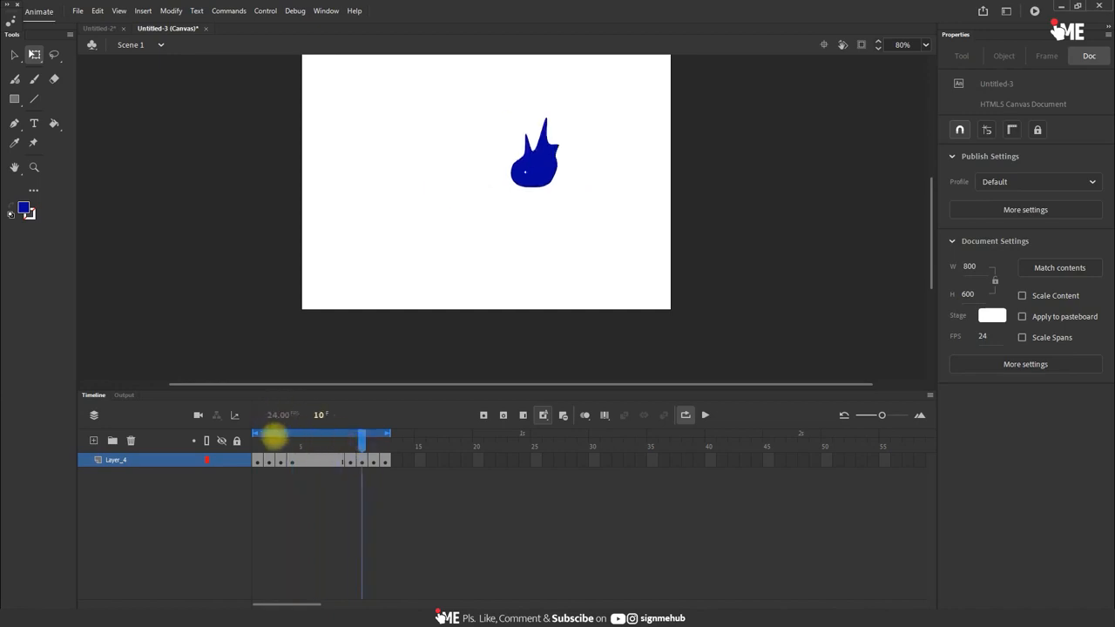
click(258, 438)
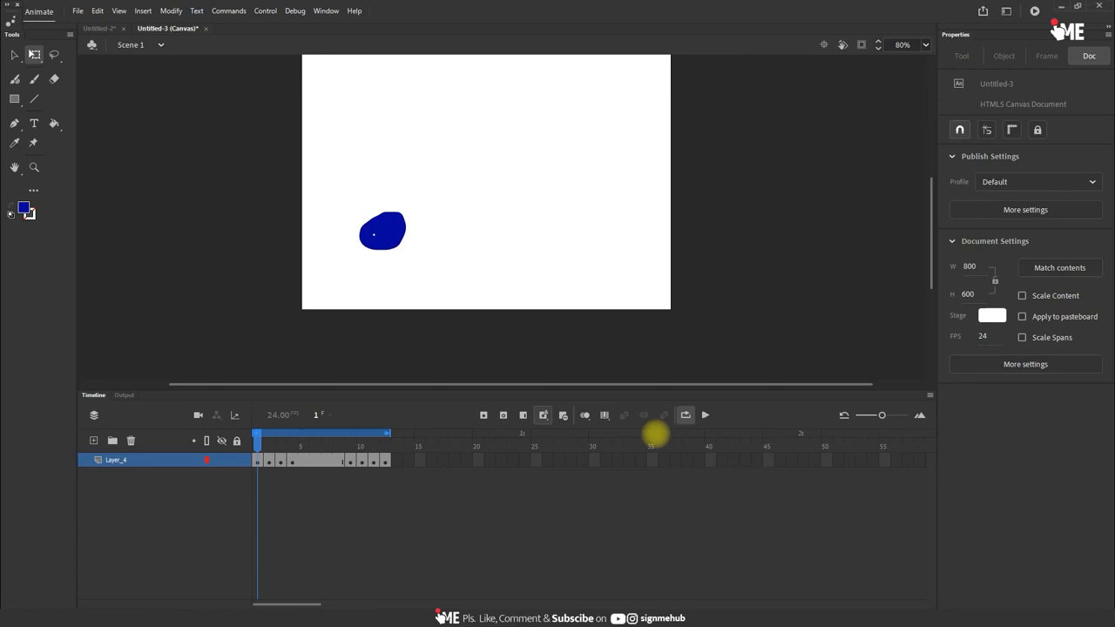